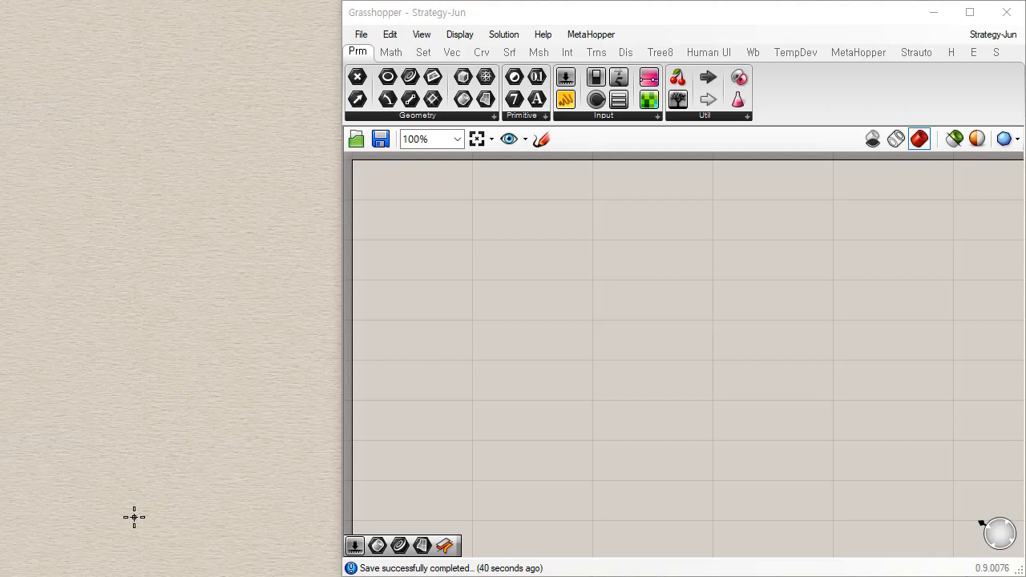
pyautogui.moveTo(134, 517); pyautogui.dragTo(204, 425)
pyautogui.click(135, 502)
pyautogui.click(232, 439)
pyautogui.click(178, 357)
pyautogui.click(113, 252)
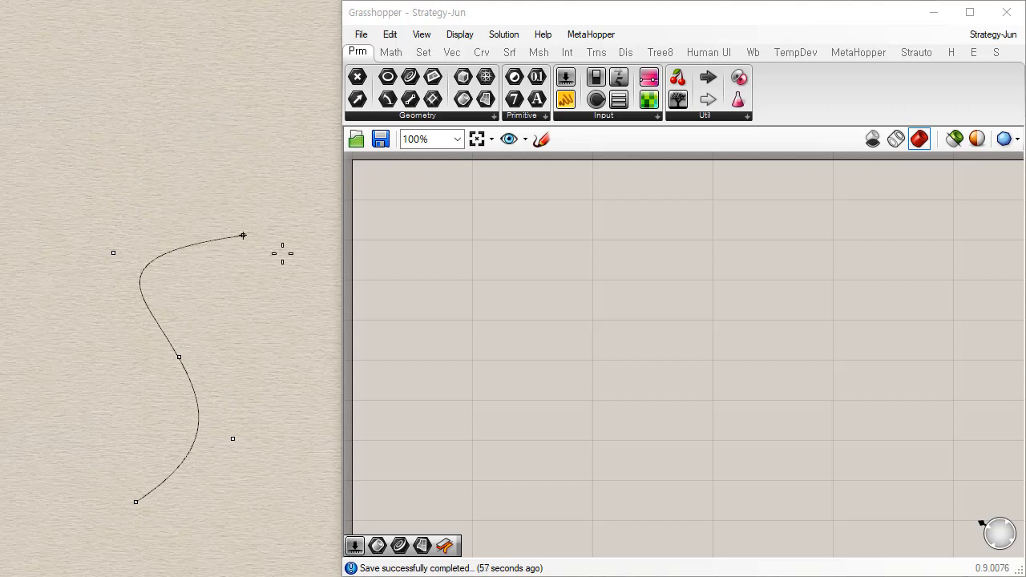
pyautogui.click(207, 169)
pyautogui.press('Return')
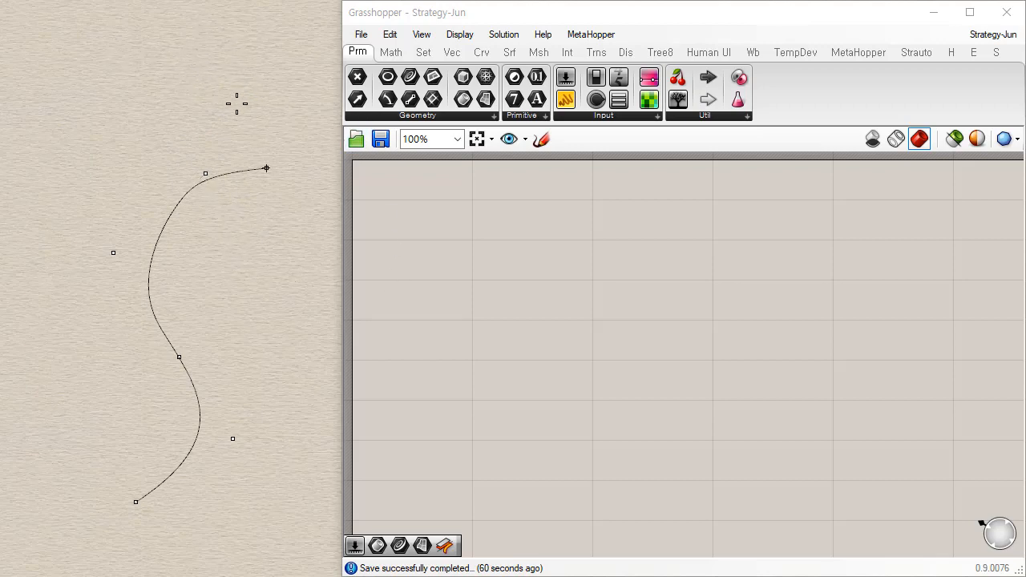
pyautogui.moveTo(238, 227); pyautogui.dragTo(245, 184, button='right')
pyautogui.moveTo(234, 278); pyautogui.dragTo(251, 328, button='right')
pyautogui.press('Escape')
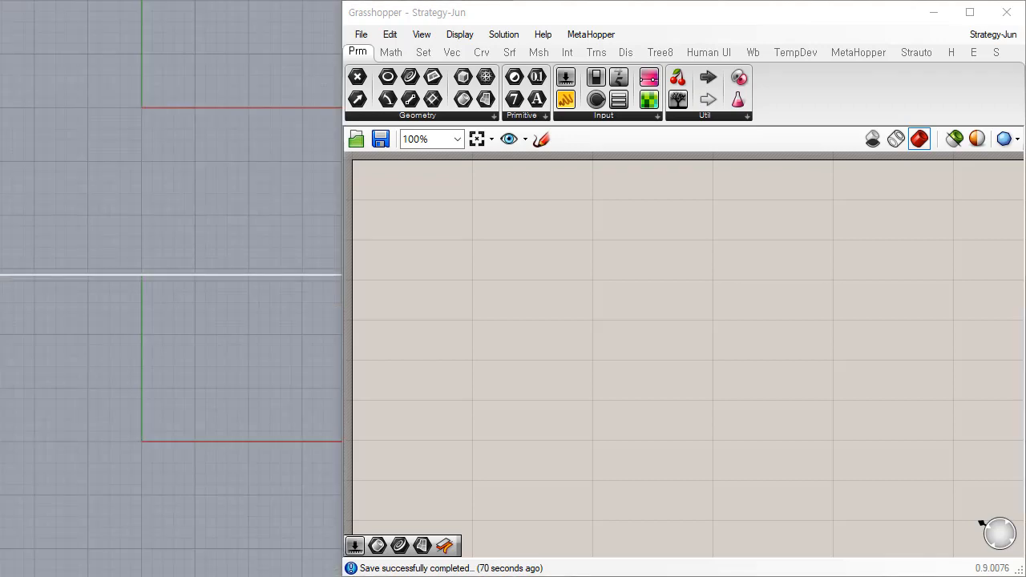
# Draw an S-shaped curve with seven control points in the maximized top view, crossing the red axis
pyautogui.doubleClick(0, 0)
pyautogui.moveTo(97, 95); pyautogui.dragTo(60, 149, button='right')
pyautogui.scroll(-6, 64, 202)
pyautogui.moveTo(81, 238); pyautogui.dragTo(4, 271, button='right')
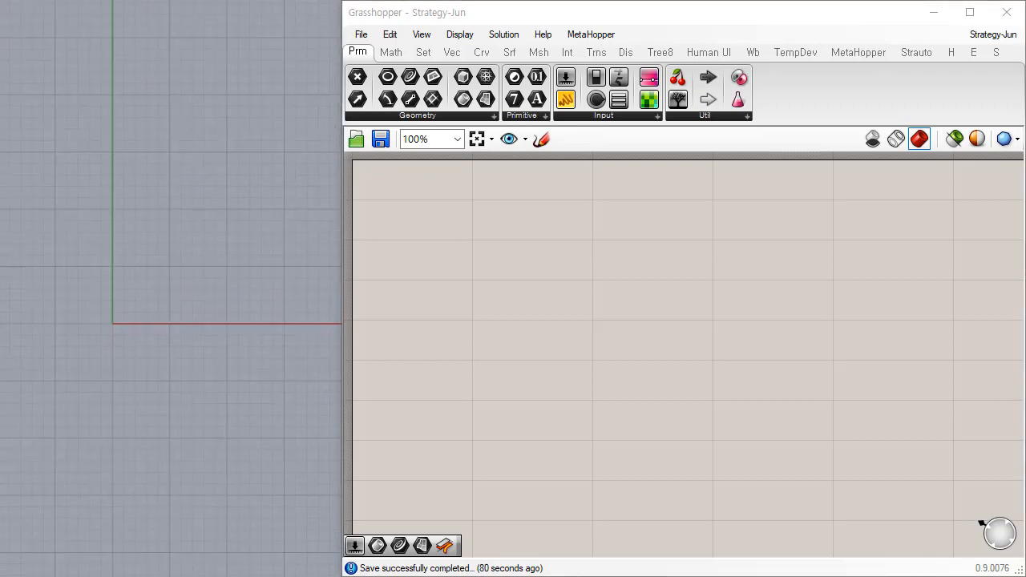
pyautogui.click(145, 513)
pyautogui.click(203, 433)
pyautogui.click(194, 353)
pyautogui.click(153, 258)
pyautogui.click(137, 175)
pyautogui.click(193, 103)
pyautogui.click(210, 24)
pyautogui.press('Return')
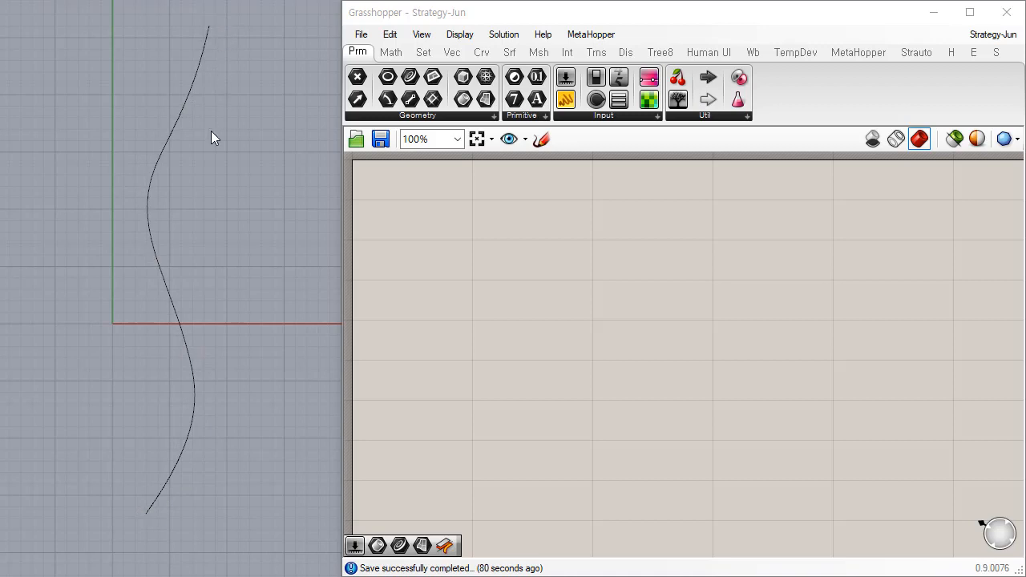
# Select the S-shaped curve in the front view and turn on its control points
pyautogui.click(160, 161)
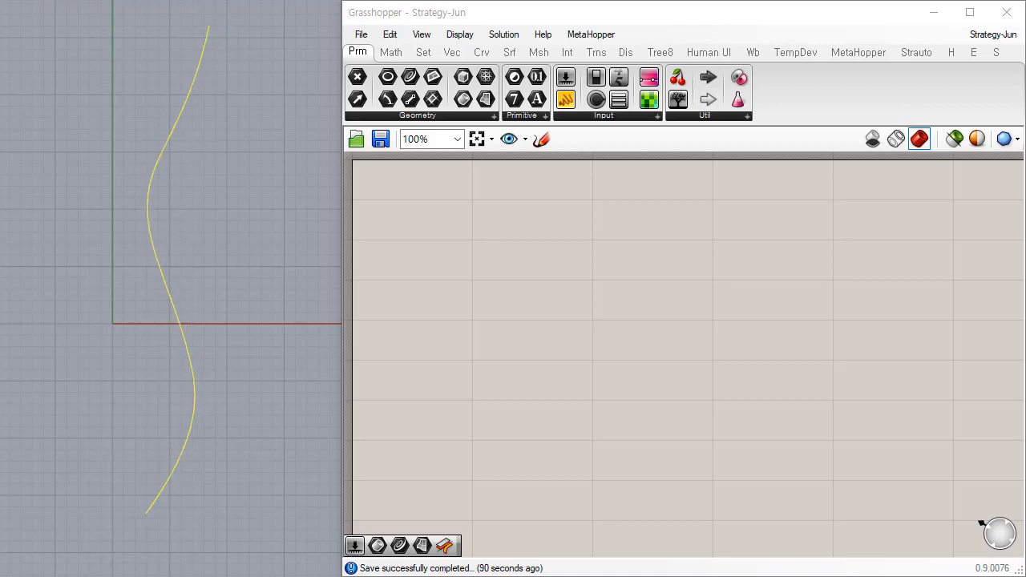
pyautogui.hotkey('ctrl', 'm')
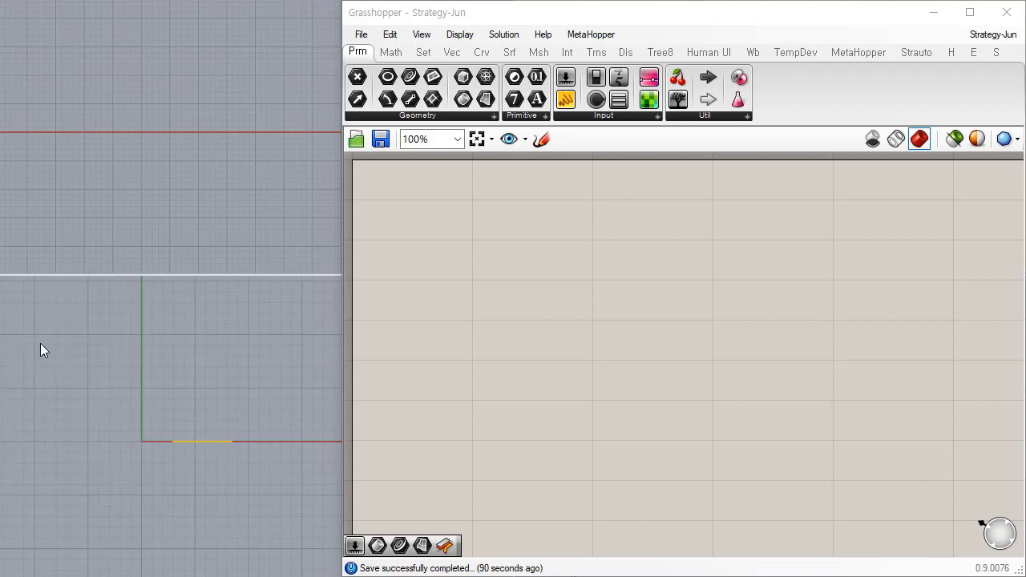
pyautogui.hotkey('ctrl', 'm')
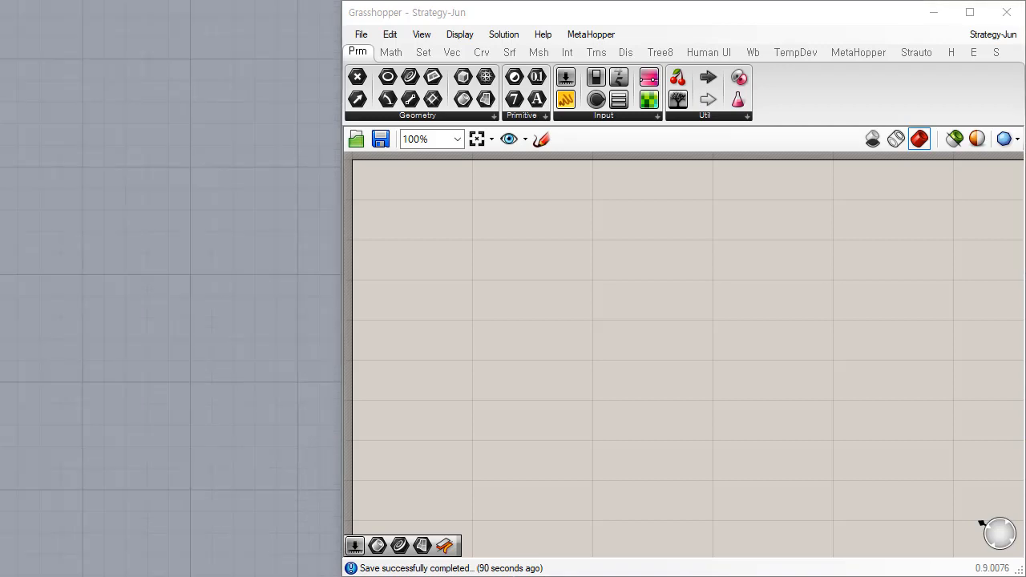
pyautogui.moveTo(186, 203); pyautogui.dragTo(51, 257, button='right')
pyautogui.scroll(-11, 65, 261)
pyautogui.scroll(7, 170, 287)
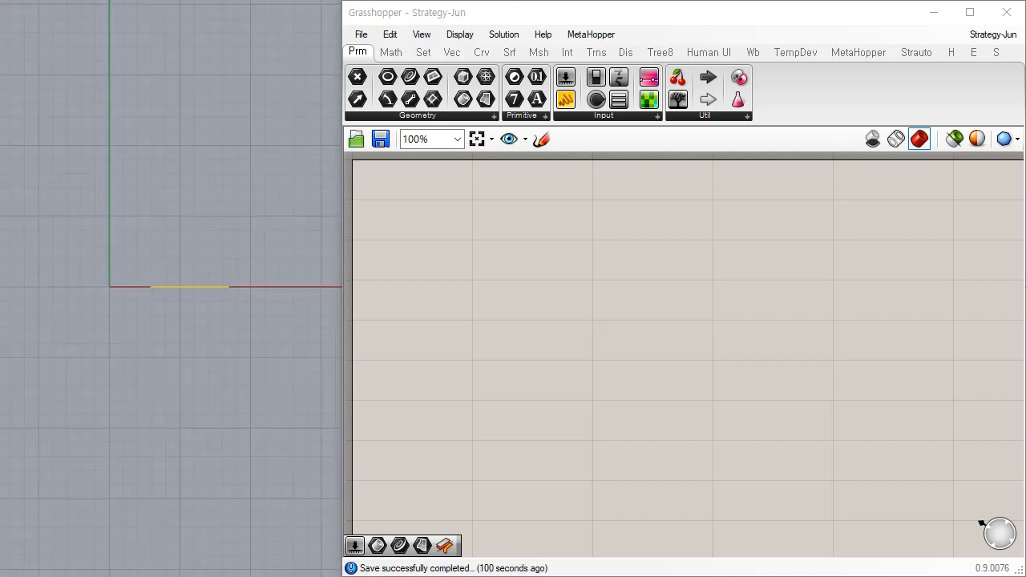
pyautogui.click(218, 304)
pyautogui.click(220, 290)
pyautogui.press('F10')
pyautogui.hotkey('ctrl', 'm')
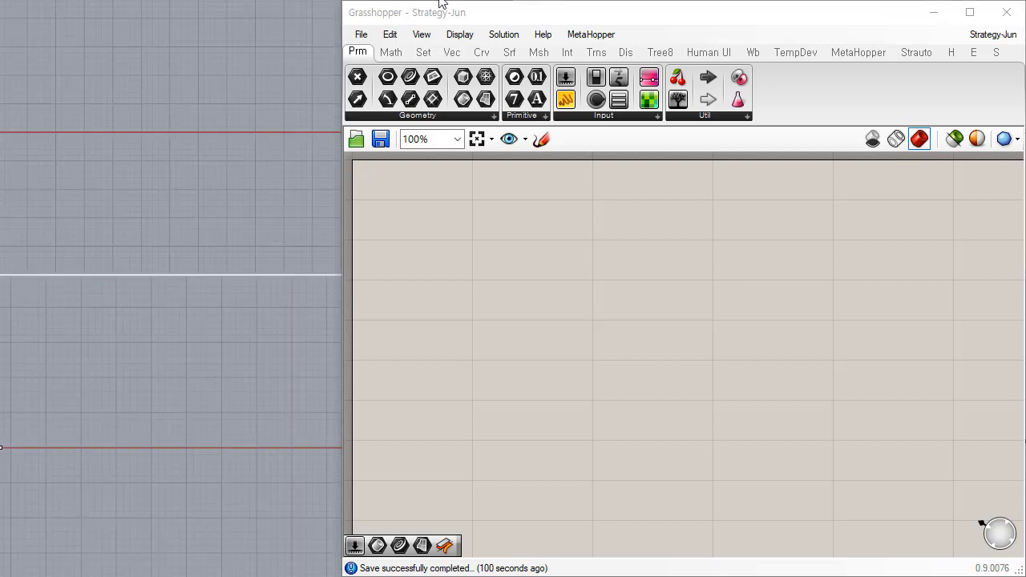
# Examine the curve's lower and middle control points in the perspective view by selecting them one after another
pyautogui.hotkey('ctrl', 'm')
pyautogui.keyDown('shift'); pyautogui.moveTo(275, 239); pyautogui.dragTo(3, 311, button='right'); pyautogui.keyUp('shift')
pyautogui.scroll(-5, 126, 348)
pyautogui.moveTo(168, 351); pyautogui.dragTo(221, 458, button='right')
pyautogui.moveTo(182, 438); pyautogui.dragTo(261, 417)
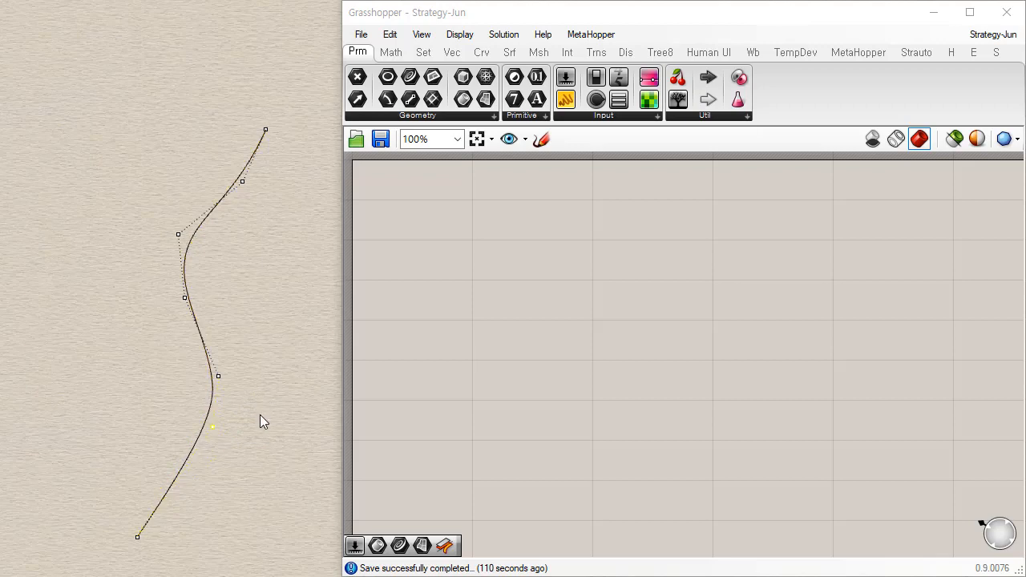
pyautogui.moveTo(184, 354); pyautogui.dragTo(237, 389)
pyautogui.moveTo(229, 388); pyautogui.dragTo(222, 362, button='right')
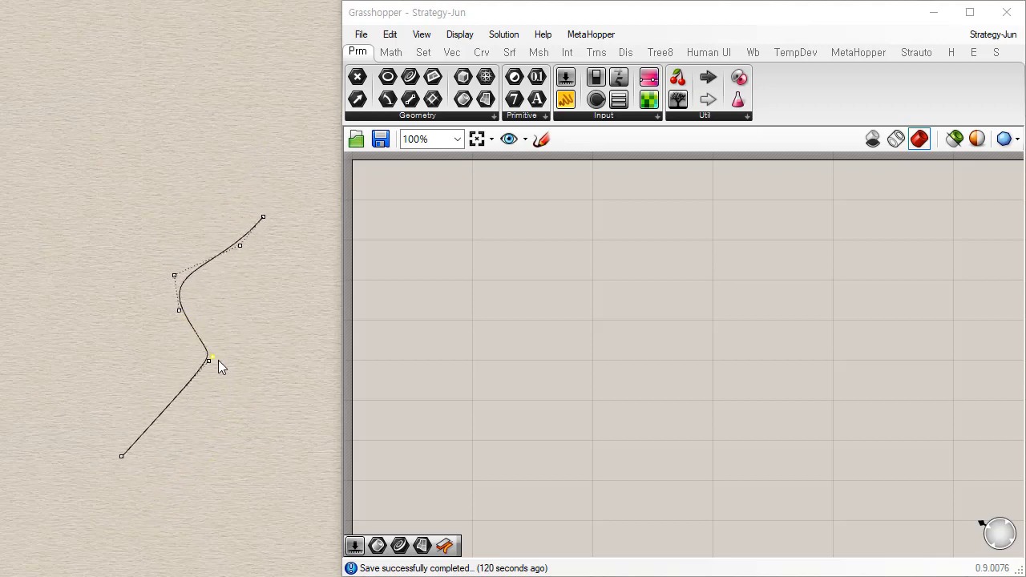
pyautogui.moveTo(215, 362)
pyautogui.mouseDown()
pyautogui.moveTo(229, 404)
pyautogui.moveTo(214, 371)
pyautogui.mouseUp()
pyautogui.click(261, 359)
pyautogui.moveTo(160, 296); pyautogui.dragTo(180, 312)
pyautogui.moveTo(201, 316); pyautogui.dragTo(211, 319, button='right')
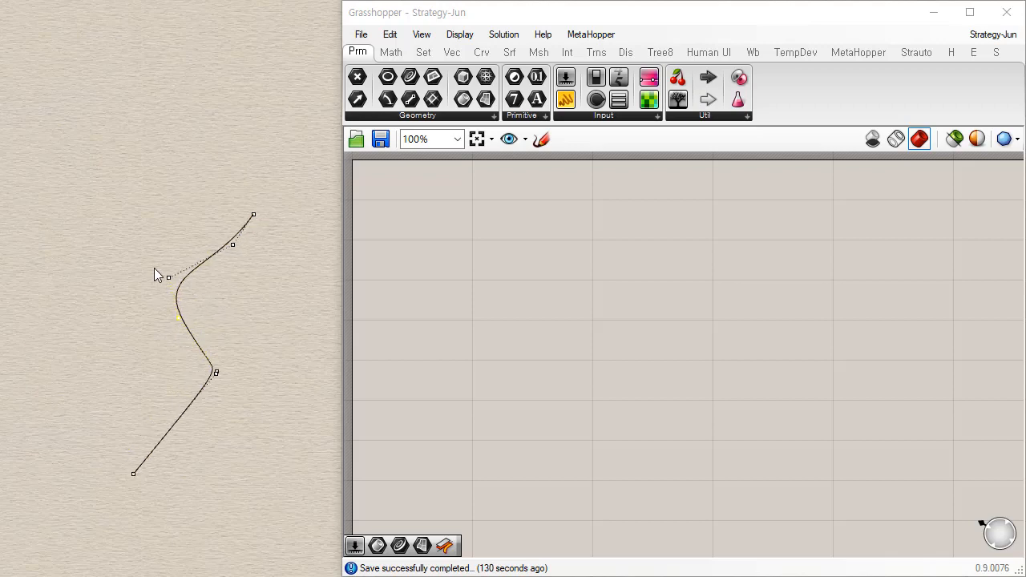
# Move the control point at the curve's upper bend slightly away from the bend and clear the point selection
pyautogui.click(169, 277)
pyautogui.moveTo(169, 277); pyautogui.dragTo(167, 259)
pyautogui.click(232, 244)
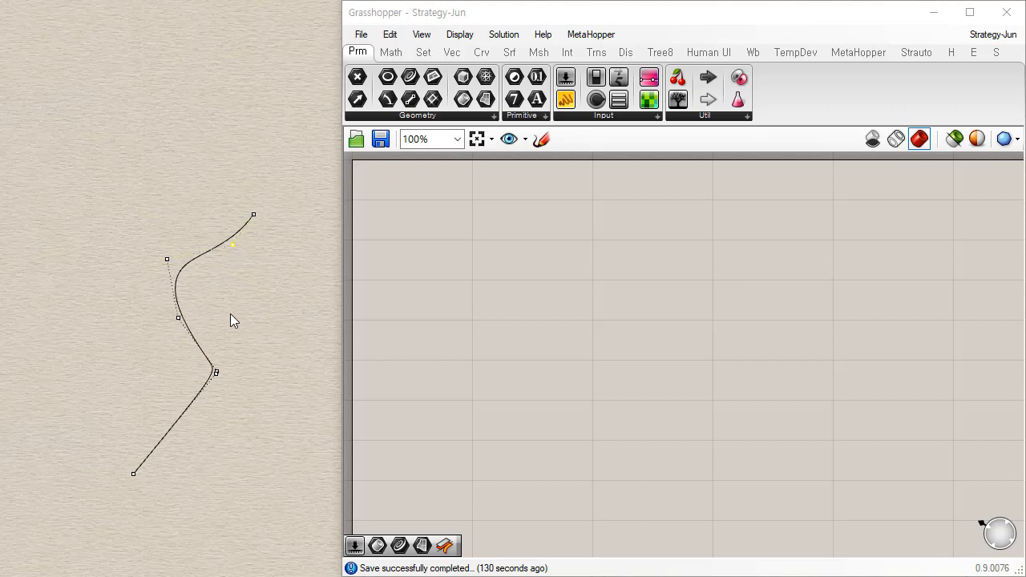
pyautogui.press('Escape')
pyautogui.moveTo(127, 361); pyautogui.dragTo(116, 359)
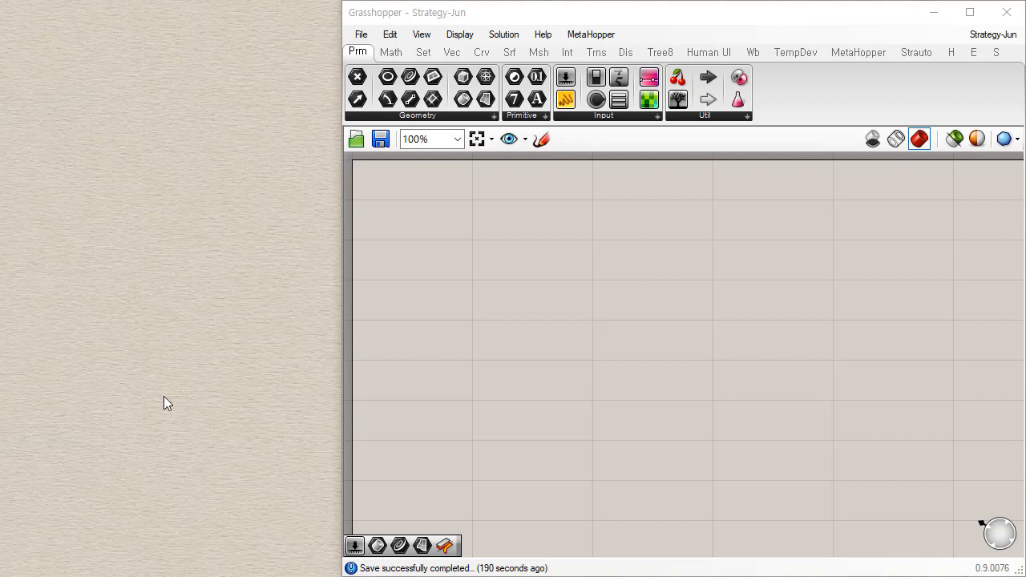
# Place a Point parameter and an XY Plane component on the Grasshopper canvas, and connect the plane output to the Point parameter
pyautogui.click(361, 80)
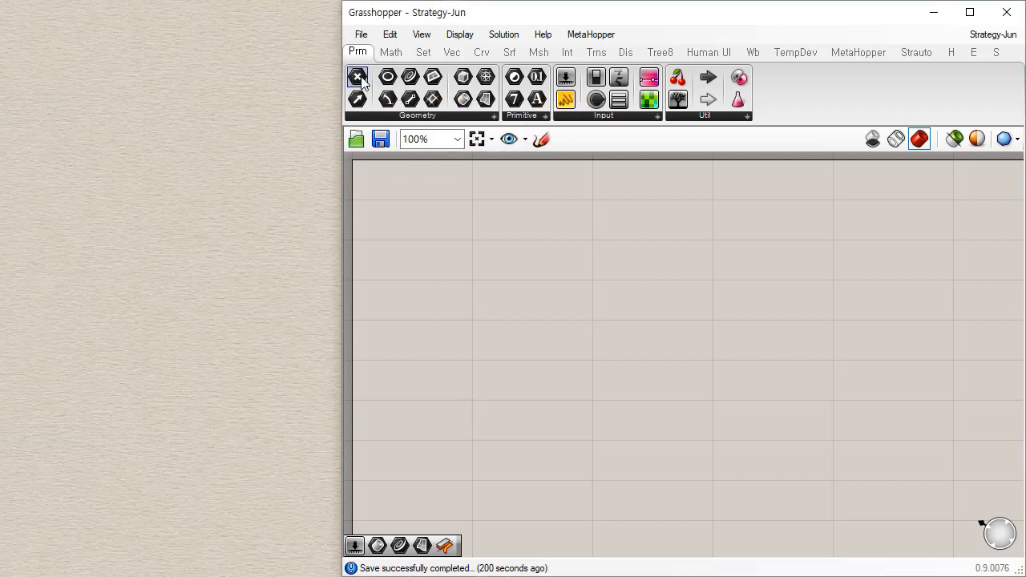
pyautogui.click(551, 246)
pyautogui.click(448, 54)
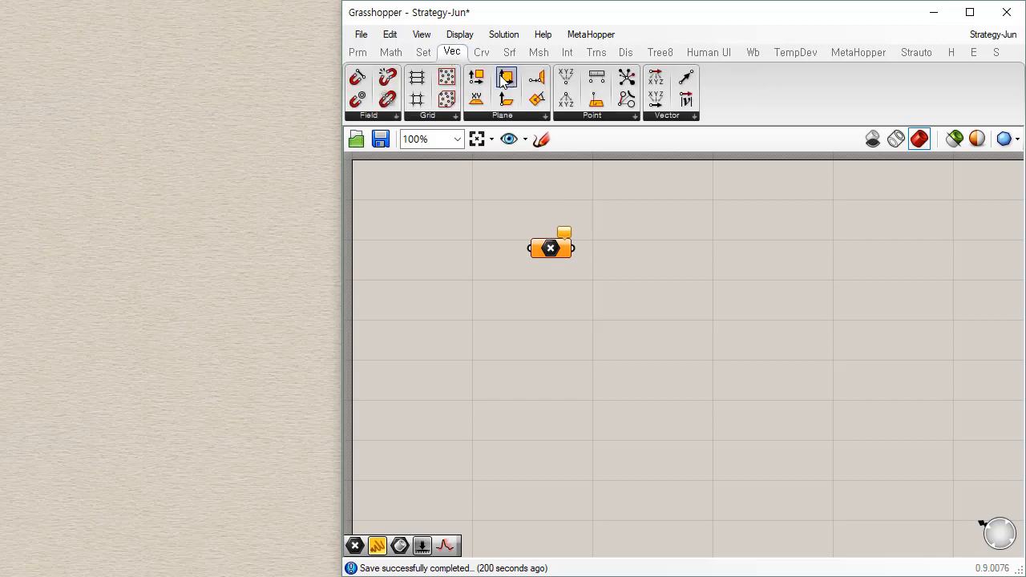
pyautogui.moveTo(477, 99); pyautogui.dragTo(544, 249)
pyautogui.moveTo(135, 385); pyautogui.dragTo(123, 454, button='right')
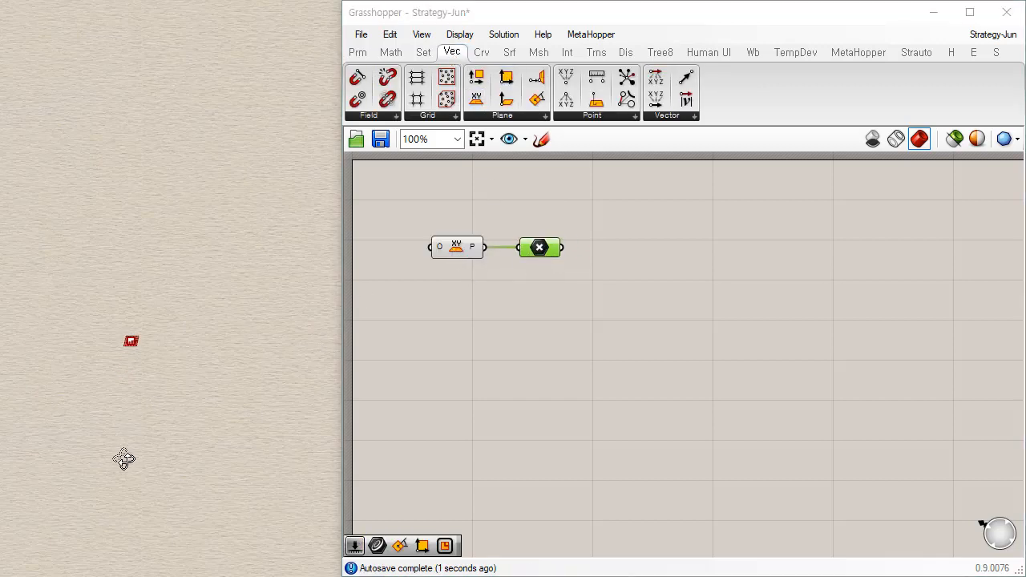
pyautogui.scroll(10, 117, 331)
pyautogui.scroll(4, 189, 320)
pyautogui.keyDown('shift'); pyautogui.moveTo(192, 321); pyautogui.dragTo(222, 425, button='right'); pyautogui.keyUp('shift')
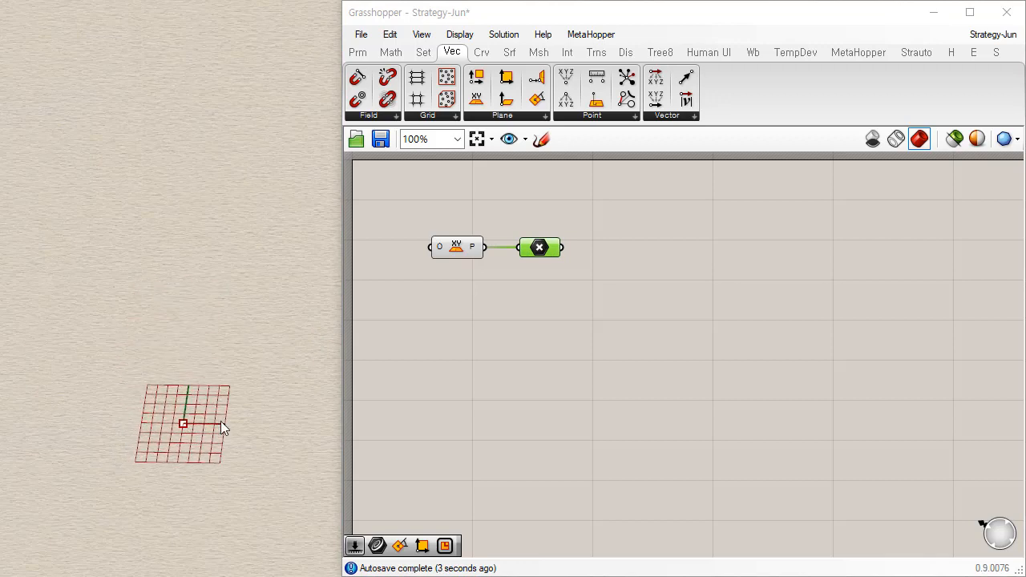
pyautogui.moveTo(198, 478); pyautogui.dragTo(192, 454, button='right')
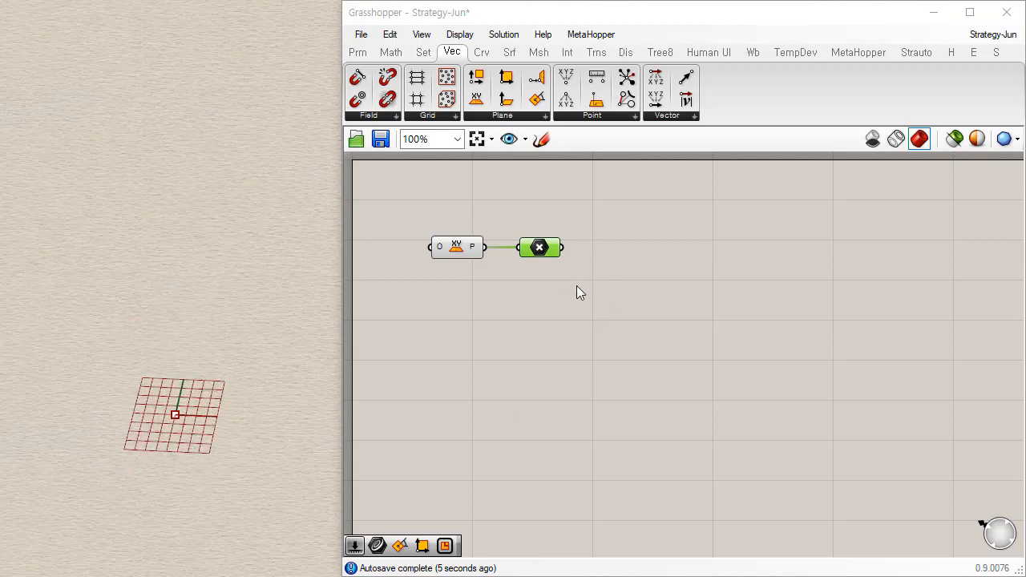
pyautogui.scroll(5, 543, 263)
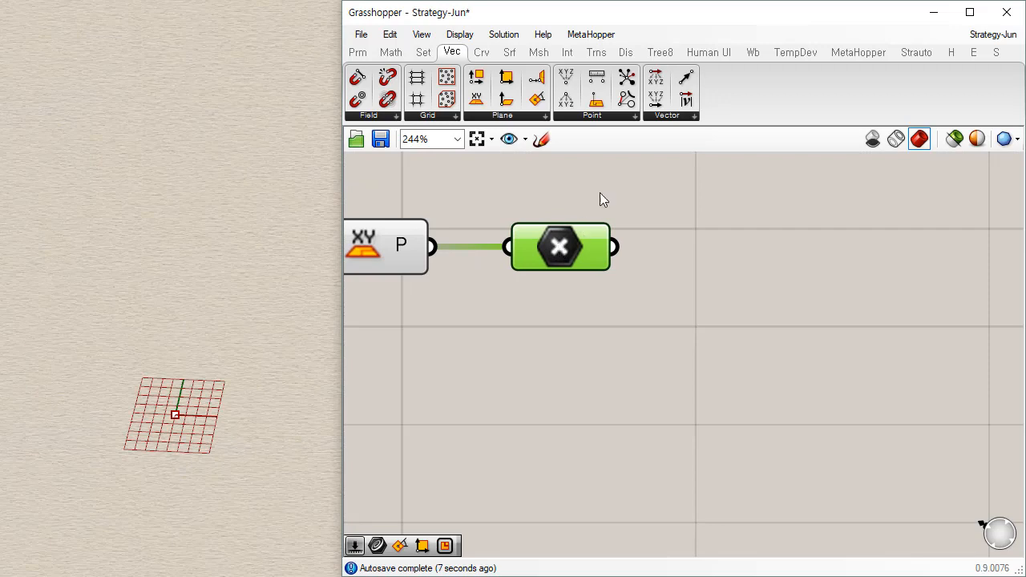
# Add a Point Cylindrical component to the canvas, below and beyond the Point parameter
pyautogui.click(627, 117)
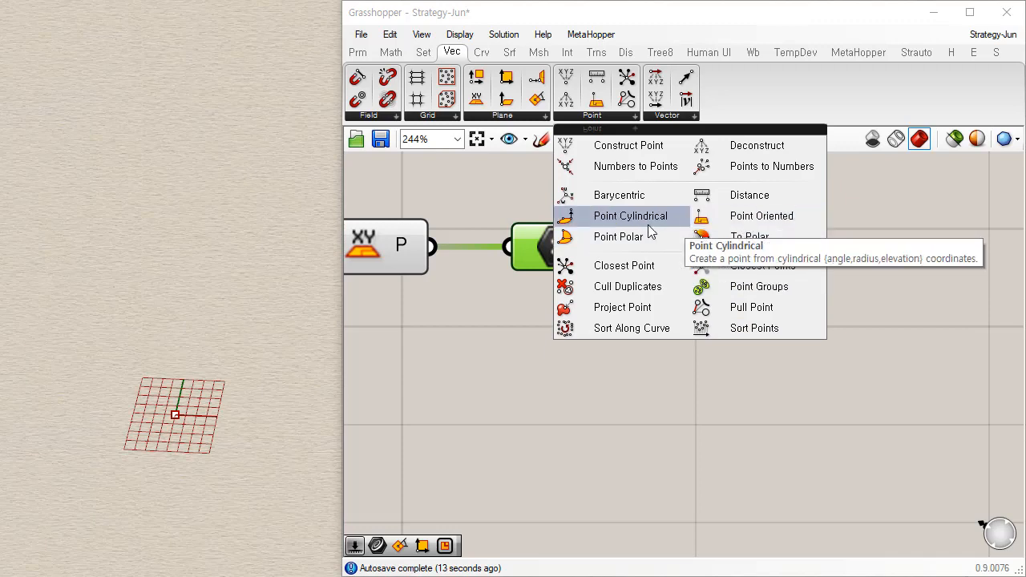
pyautogui.click(607, 223)
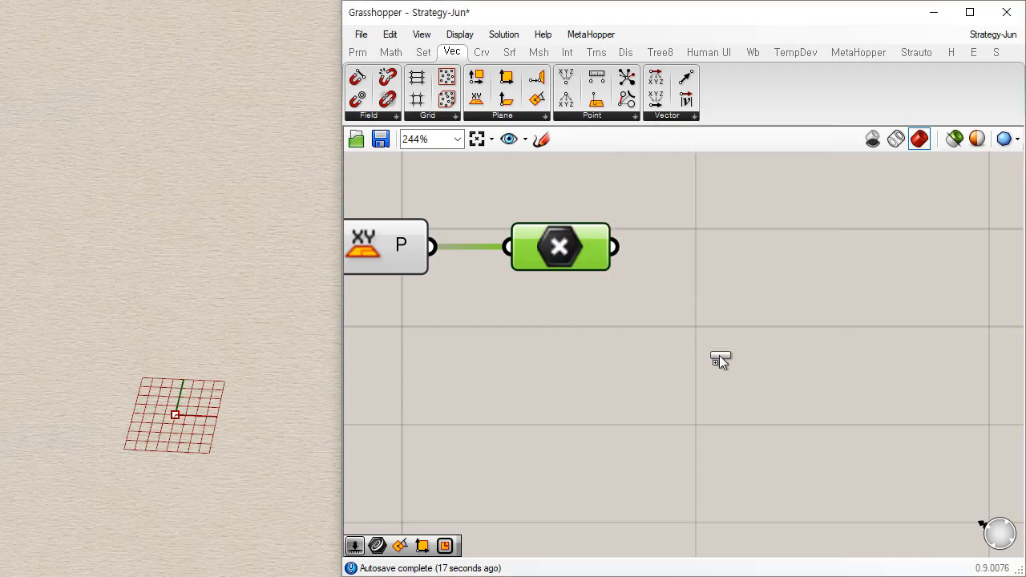
pyautogui.click(718, 355)
pyautogui.moveTo(717, 378); pyautogui.dragTo(815, 381)
pyautogui.click(641, 368)
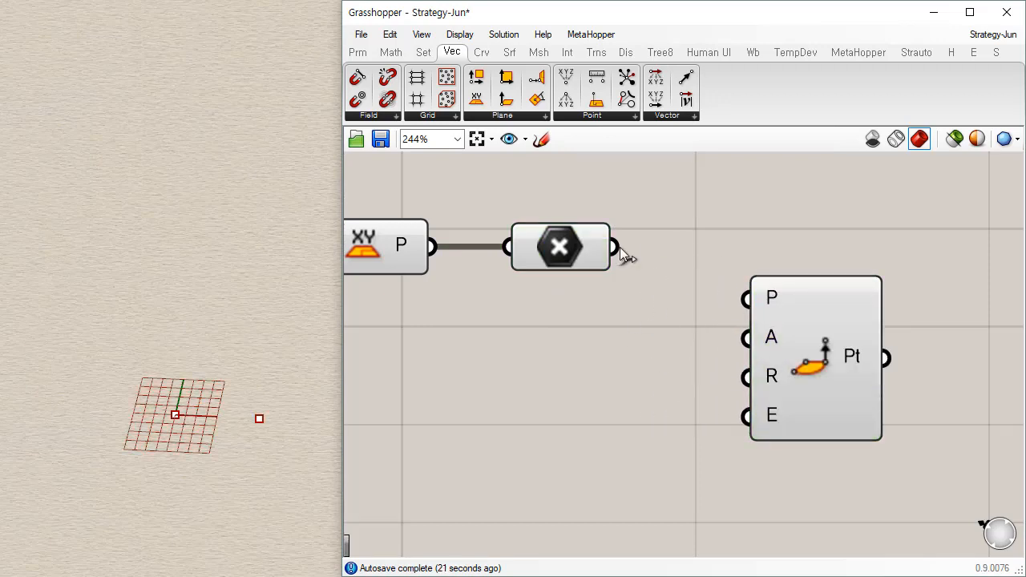
# Connect the XY Plane output to the P input of Point Cylindrical and delete the Point parameter
pyautogui.moveTo(432, 247); pyautogui.dragTo(746, 298)
pyautogui.moveTo(804, 346); pyautogui.dragTo(681, 395)
pyautogui.moveTo(558, 256); pyautogui.dragTo(695, 268)
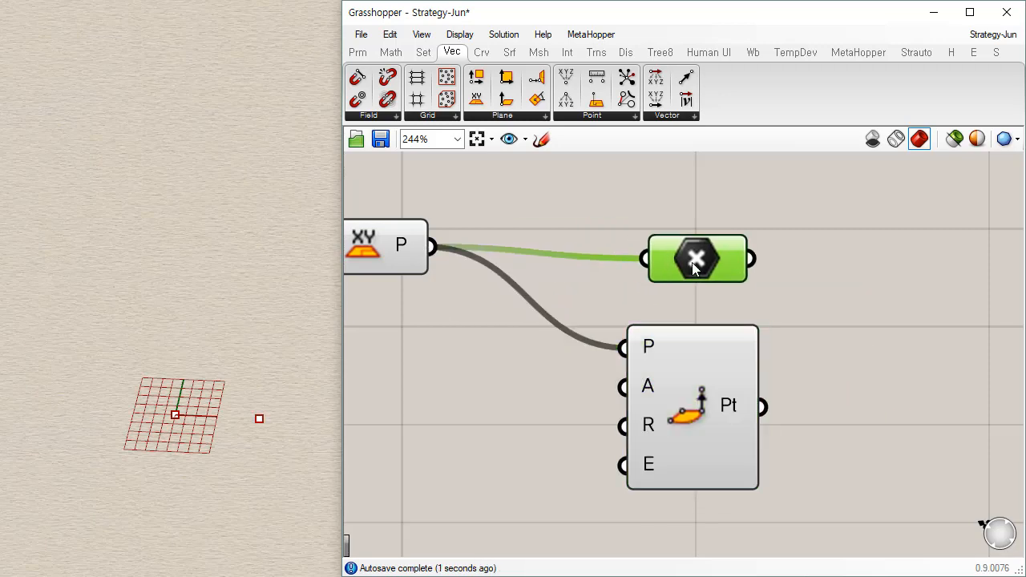
pyautogui.press('Delete')
pyautogui.moveTo(703, 425); pyautogui.dragTo(722, 327)
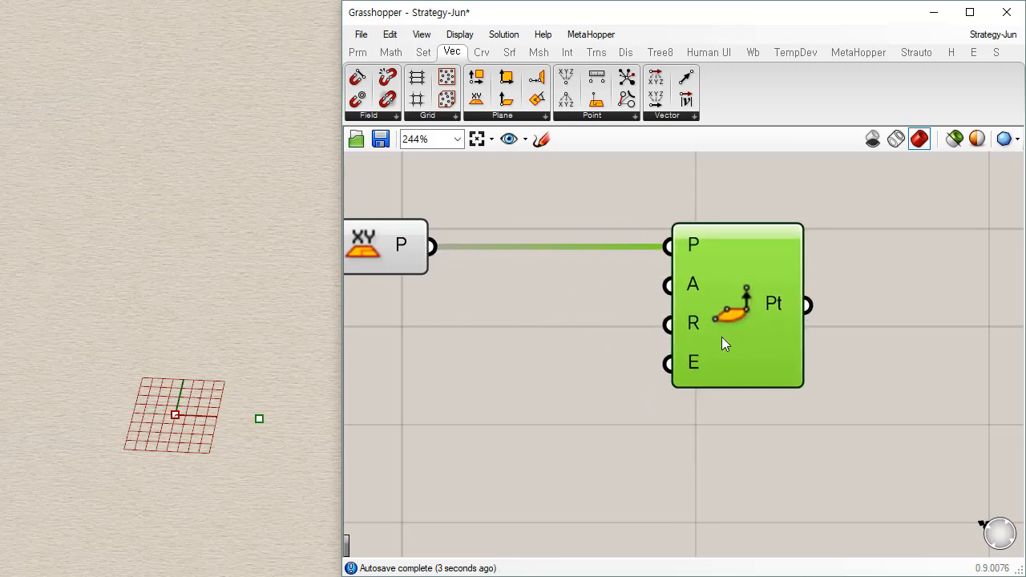
# Rearrange the Point Cylindrical and XY Plane components to leave free space ahead of the A, R and E inputs
pyautogui.moveTo(698, 292)
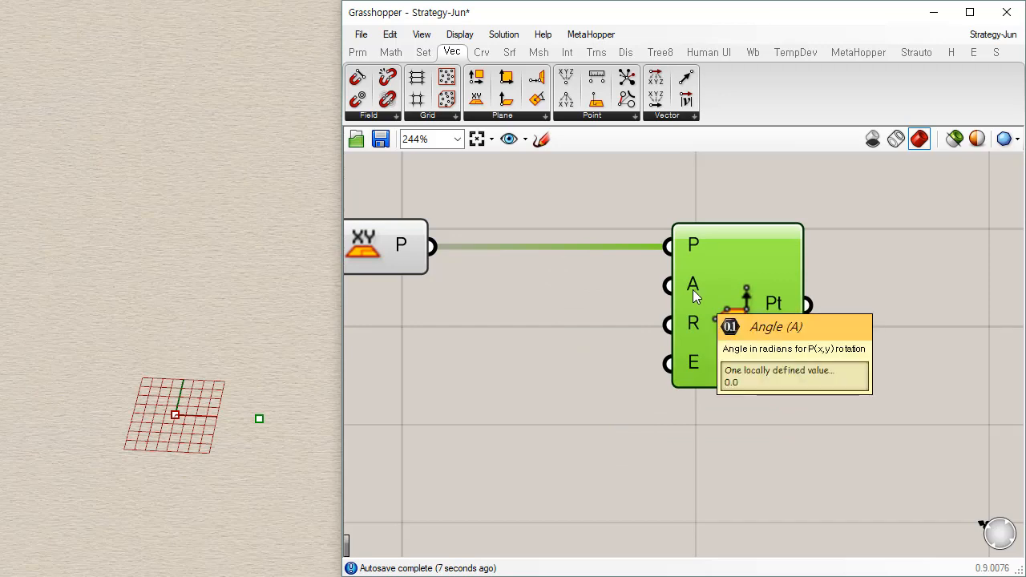
pyautogui.moveTo(720, 340); pyautogui.dragTo(776, 396)
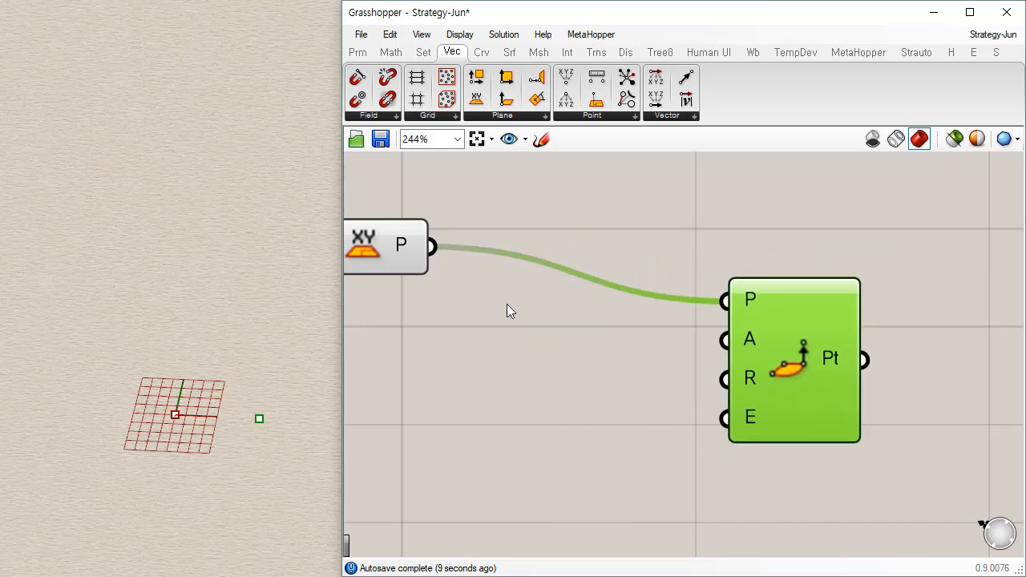
pyautogui.moveTo(401, 259); pyautogui.dragTo(541, 269)
pyautogui.click(488, 355)
# Add a Range component and arrange it between XY Plane and Point Cylindrical, level with the A and R inputs
pyautogui.doubleClick(487, 349)
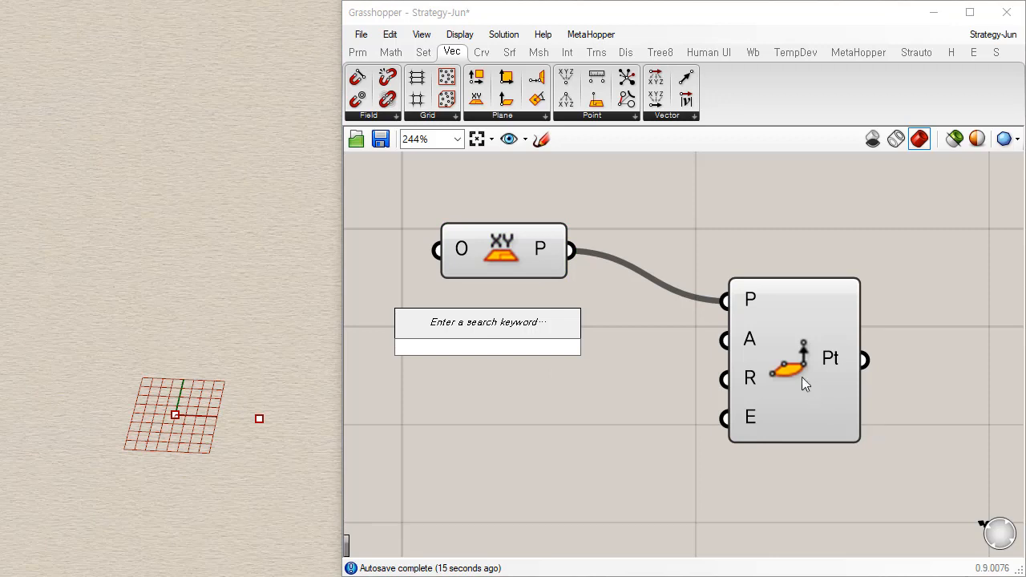
pyautogui.click(391, 52)
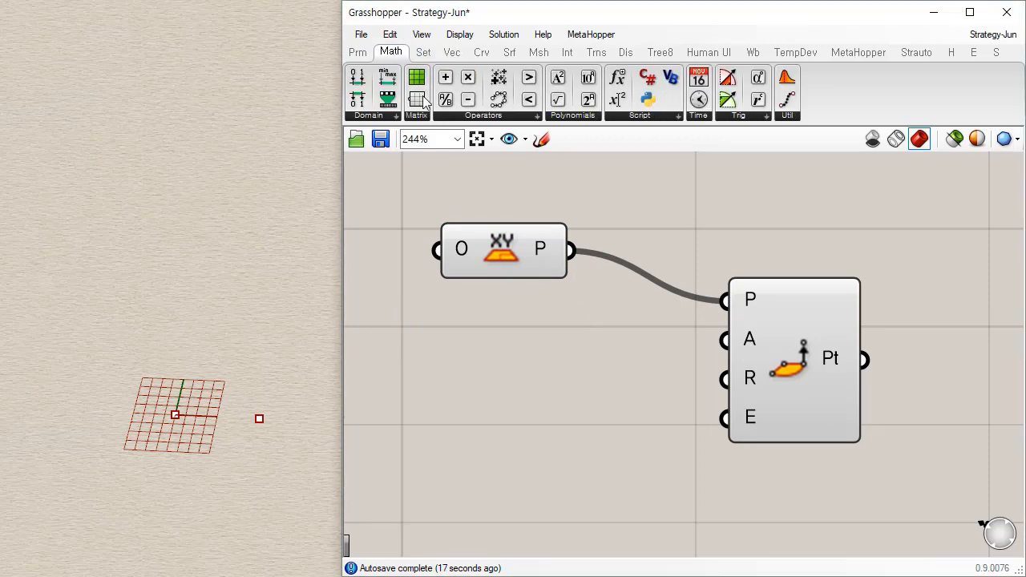
pyautogui.click(390, 119)
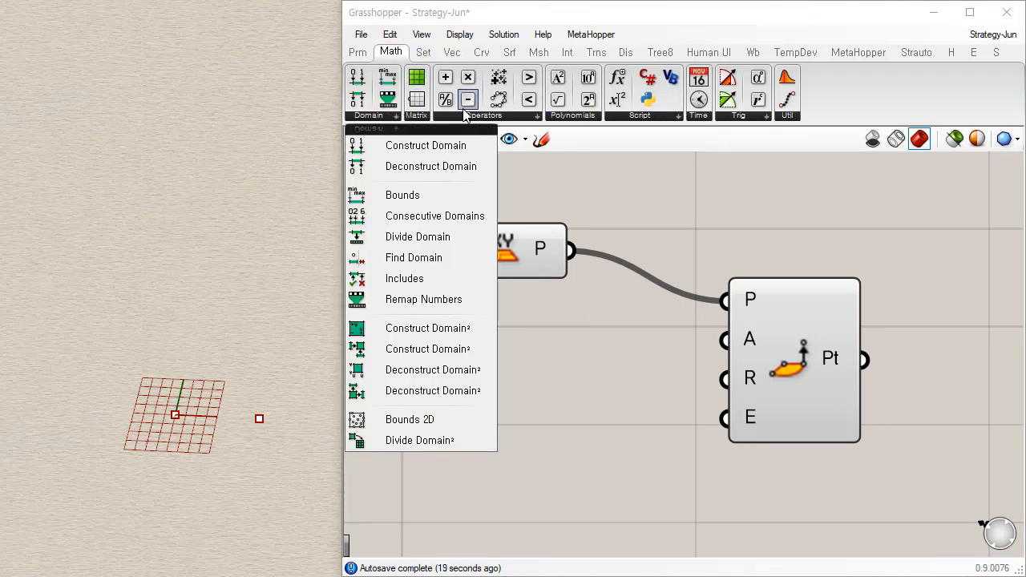
pyautogui.click(424, 52)
pyautogui.click(492, 118)
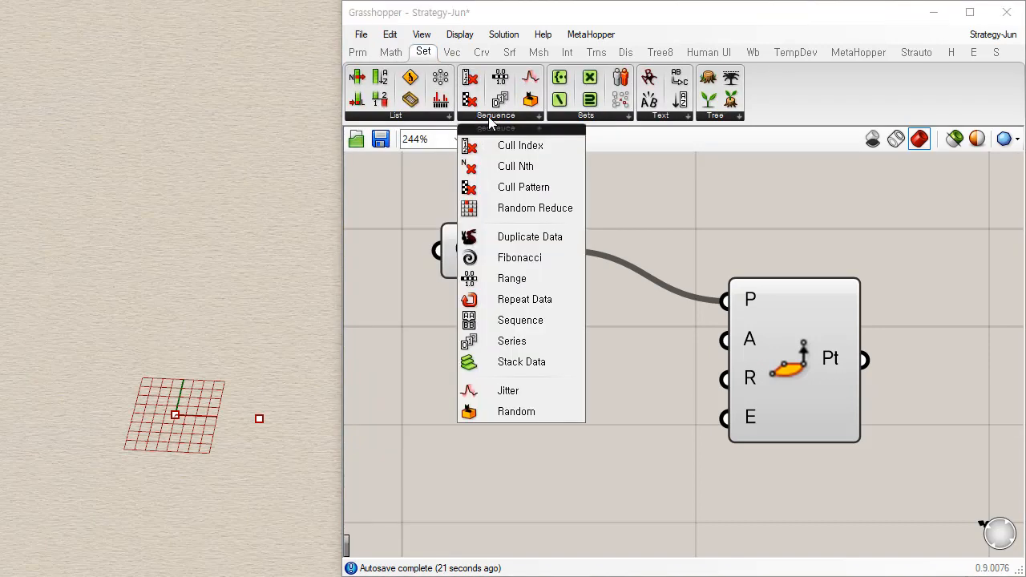
pyautogui.click(513, 279)
pyautogui.click(675, 397)
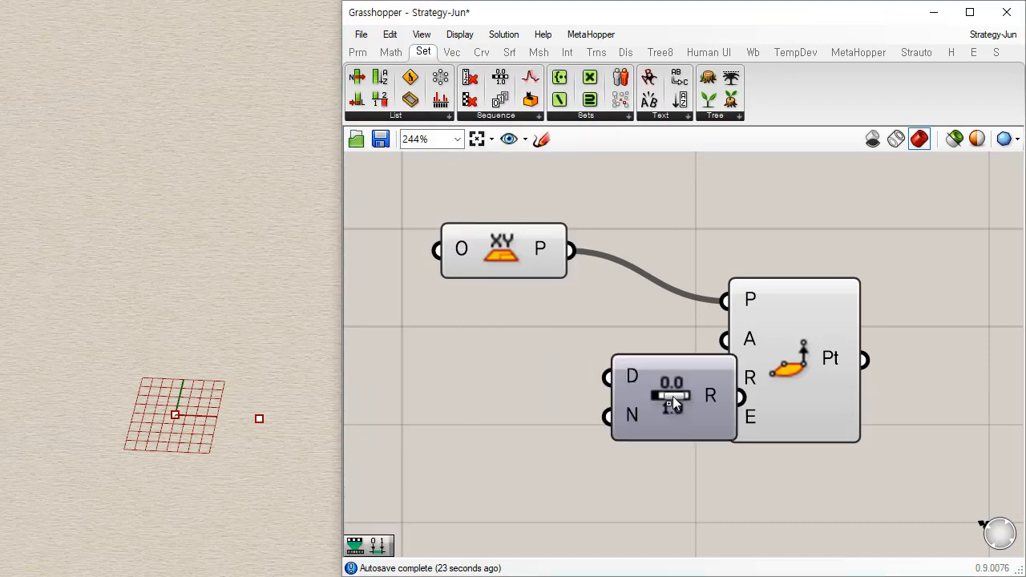
pyautogui.moveTo(811, 373); pyautogui.dragTo(912, 357)
pyautogui.moveTo(665, 393); pyautogui.dragTo(676, 347)
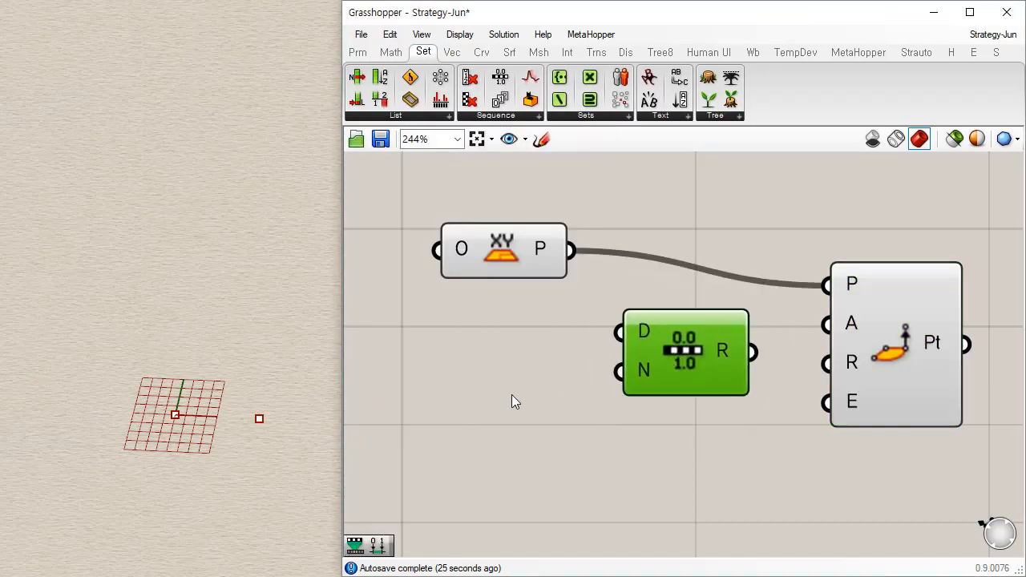
# Add a number slider with the value 10.00 and connect it to the D input of Range
pyautogui.doubleClick(510, 395)
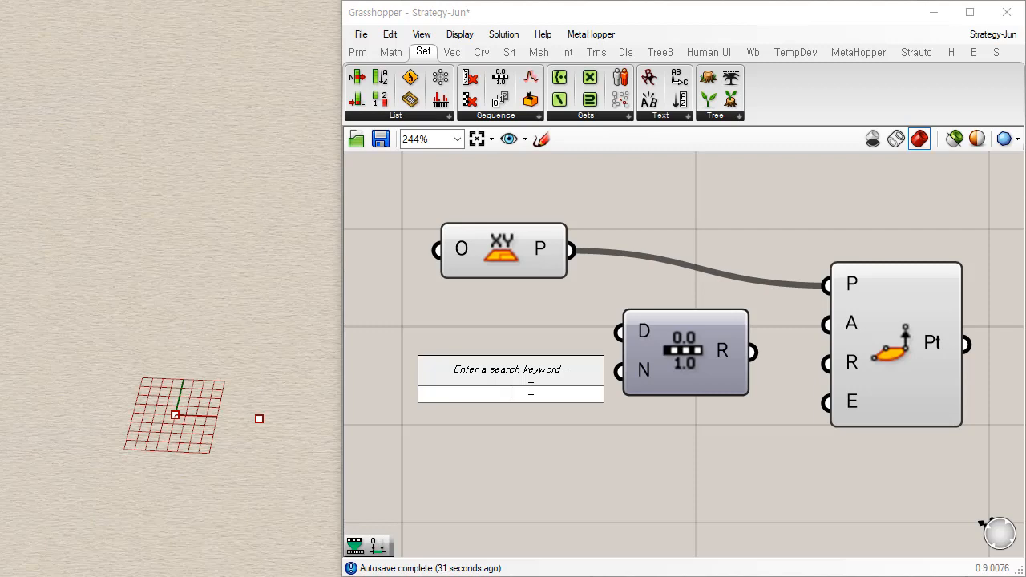
pyautogui.write('10')
pyautogui.press('Return')
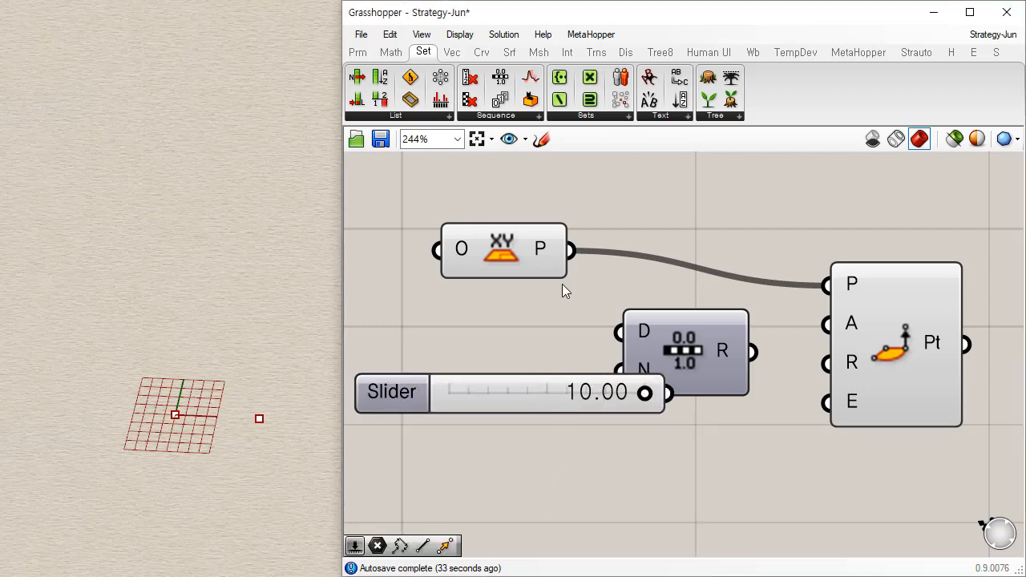
pyautogui.moveTo(547, 404); pyautogui.dragTo(445, 382)
pyautogui.moveTo(633, 339); pyautogui.dragTo(566, 372)
pyautogui.moveTo(454, 365); pyautogui.dragTo(486, 324)
pyautogui.click(469, 387)
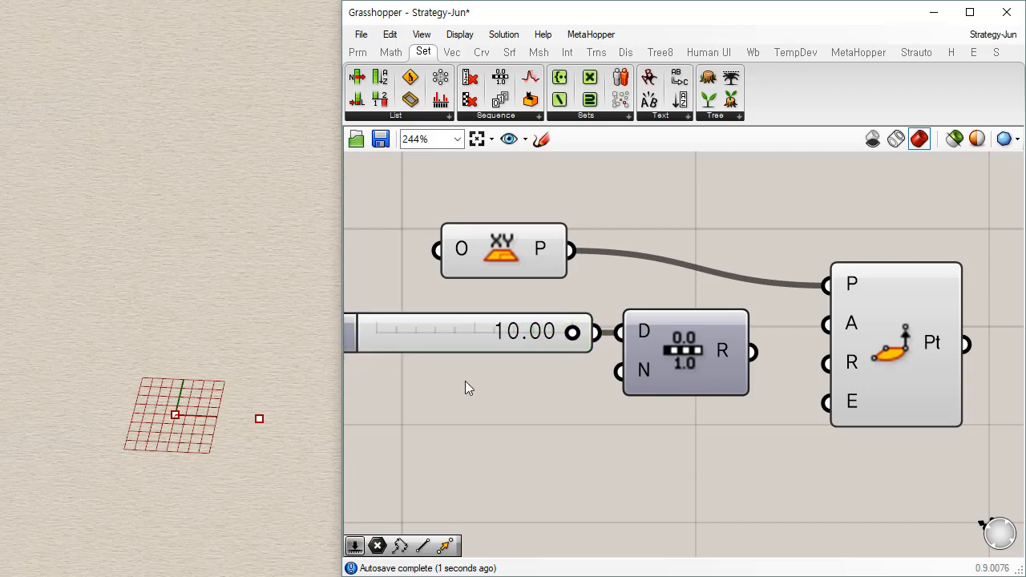
# Add a number slider with the value 12 and connect it to the N input of Range
pyautogui.doubleClick(466, 382)
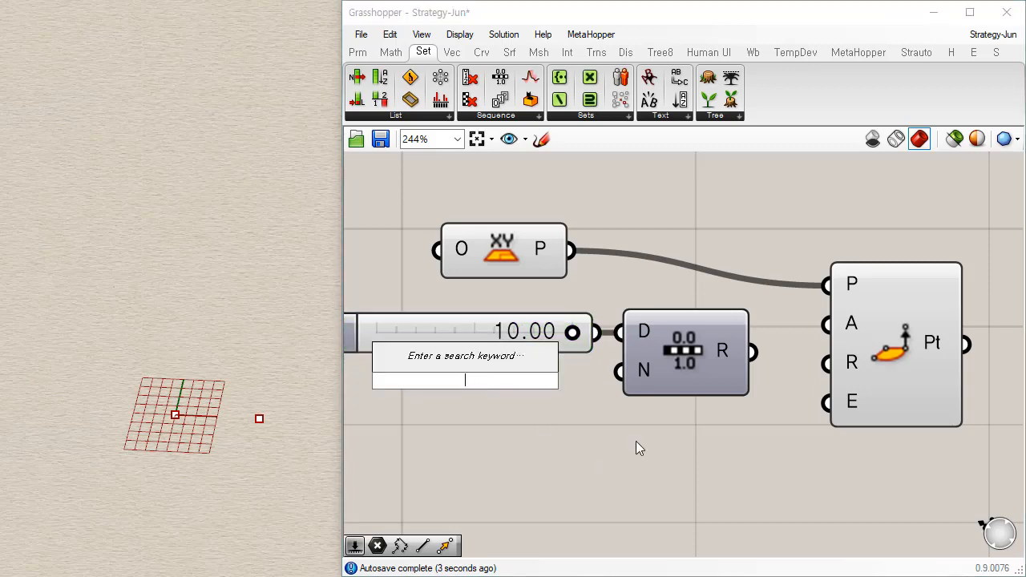
pyautogui.write('12')
pyautogui.press('Return')
pyautogui.moveTo(468, 382); pyautogui.dragTo(478, 388)
pyautogui.moveTo(632, 374); pyautogui.dragTo(603, 400)
pyautogui.moveTo(700, 362); pyautogui.dragTo(712, 361)
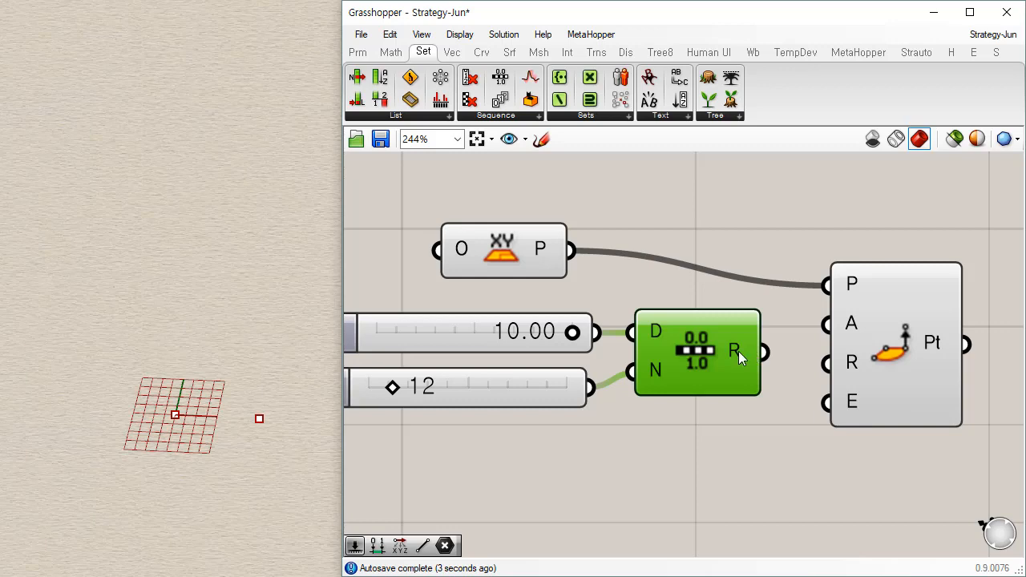
# Connect the Range output to the A input of Point Cylindrical and check the resulting points in the viewport
pyautogui.moveTo(739, 352)
pyautogui.moveTo(761, 352); pyautogui.dragTo(821, 331)
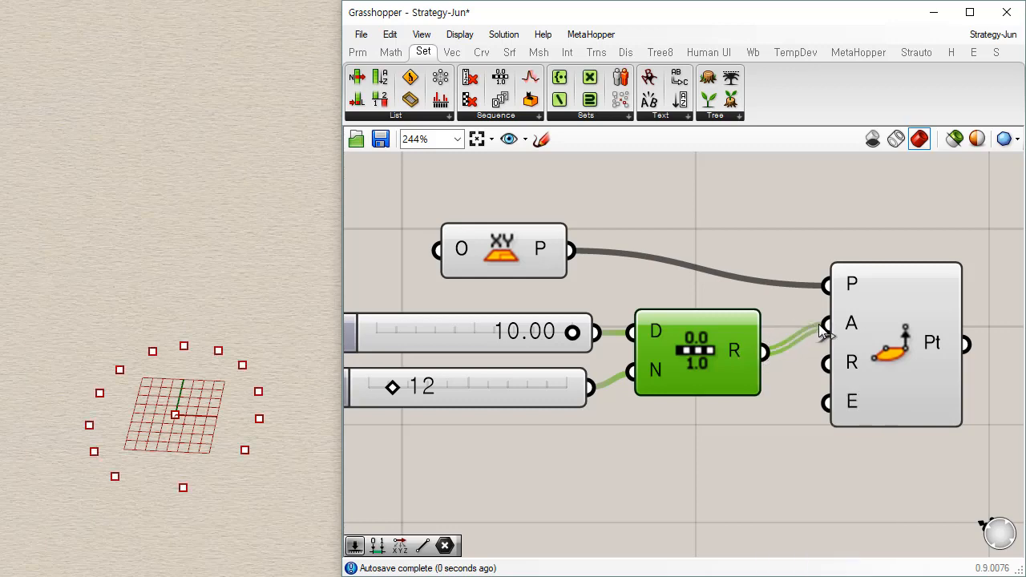
pyautogui.moveTo(893, 352); pyautogui.dragTo(920, 354)
pyautogui.moveTo(225, 441); pyautogui.dragTo(256, 423, button='right')
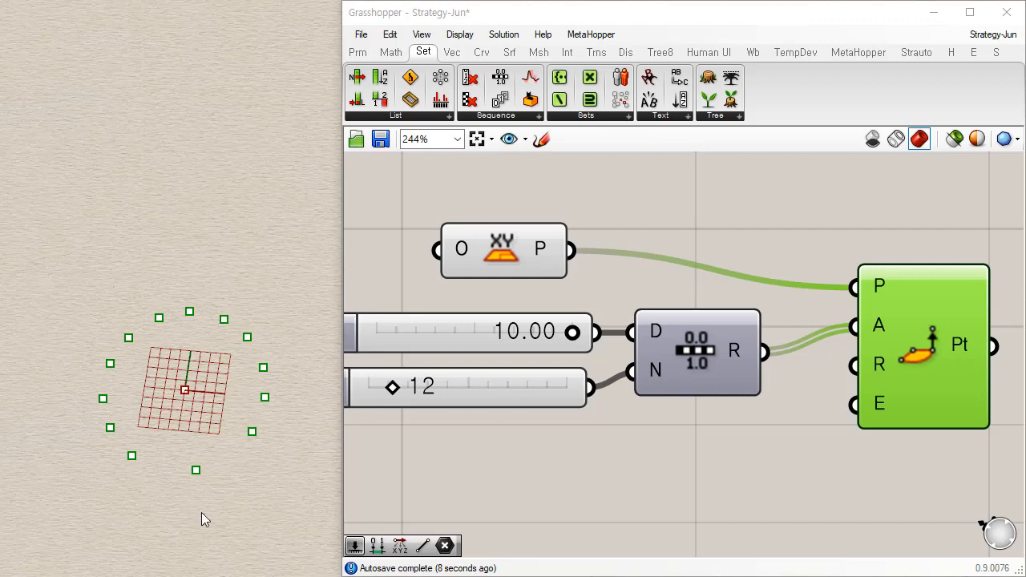
pyautogui.moveTo(902, 368); pyautogui.dragTo(928, 392)
pyautogui.moveTo(149, 477); pyautogui.dragTo(201, 425, button='right')
# Move Point Cylindrical farther away from Range to free space for more components feeding its R and E inputs
pyautogui.moveTo(603, 507); pyautogui.dragTo(673, 405, button='right')
pyautogui.scroll(-2, 674, 397)
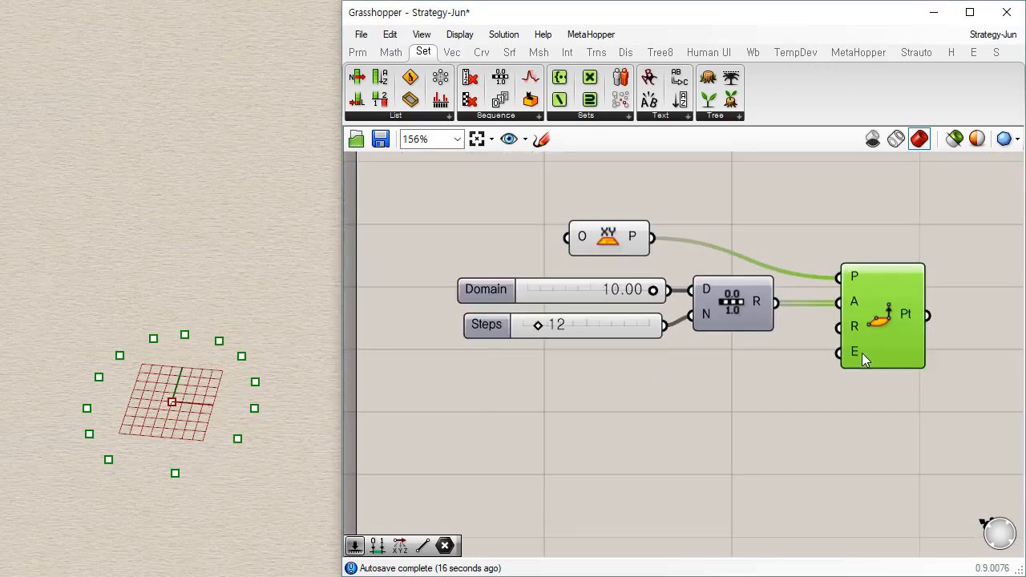
pyautogui.moveTo(858, 352)
pyautogui.moveTo(873, 364); pyautogui.dragTo(903, 360)
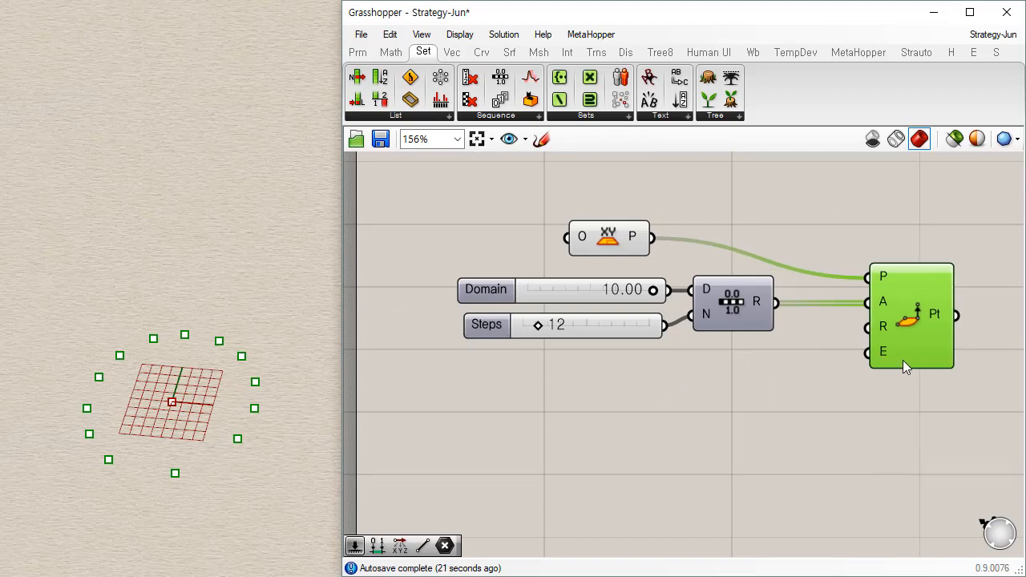
pyautogui.moveTo(714, 389); pyautogui.dragTo(625, 388, button='right')
pyautogui.moveTo(792, 343); pyautogui.dragTo(911, 347)
pyautogui.click(622, 425)
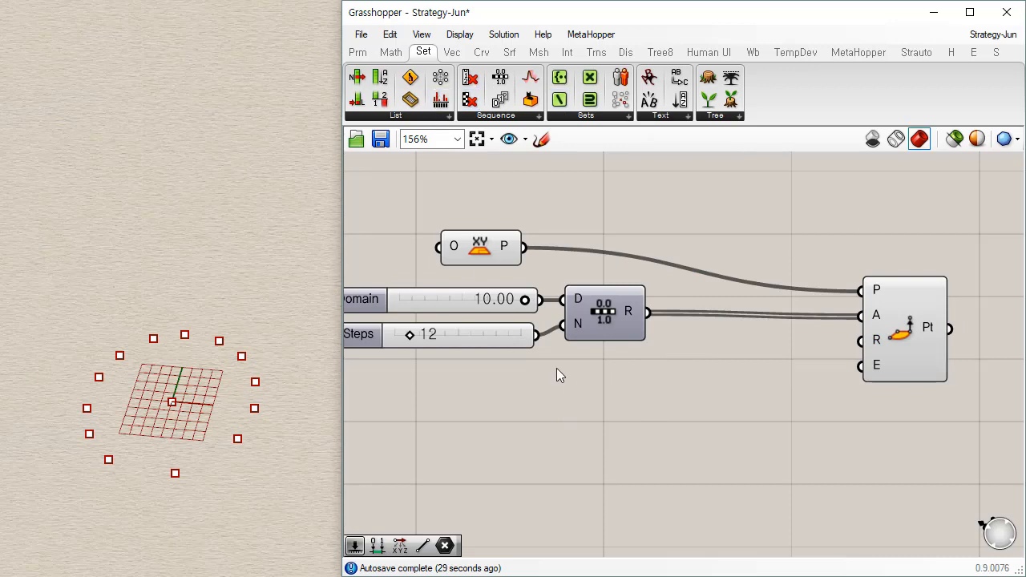
# Add a Construct Domain component below Range
pyautogui.click(358, 52)
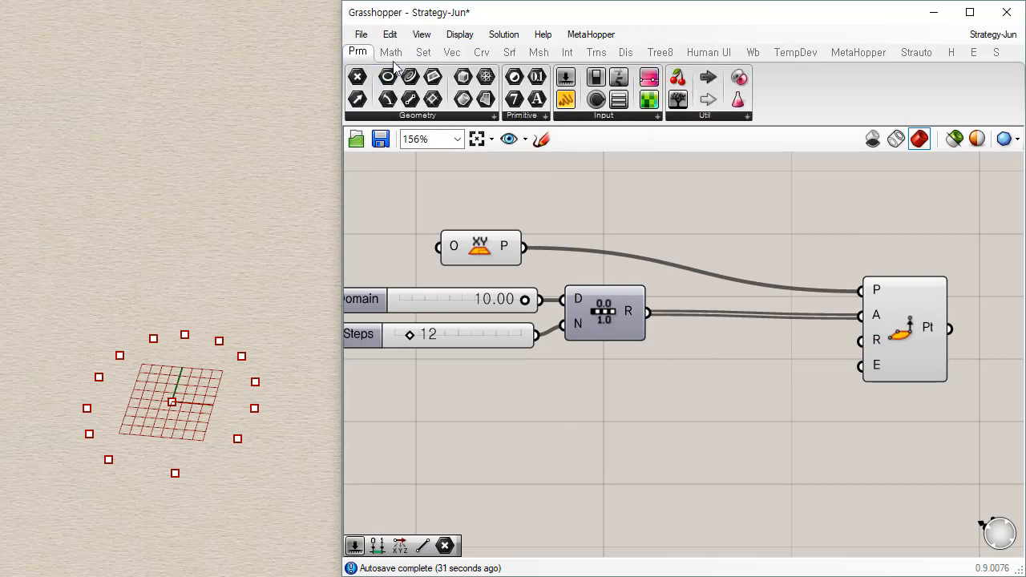
pyautogui.click(390, 52)
pyautogui.moveTo(358, 80); pyautogui.dragTo(653, 443)
# Add a number slider with the value 0.123 and connect it to the A input of Construct Domain
pyautogui.moveTo(451, 416); pyautogui.dragTo(578, 404, button='right')
pyautogui.click(578, 404)
pyautogui.doubleClick(579, 403)
pyautogui.write('0.1')
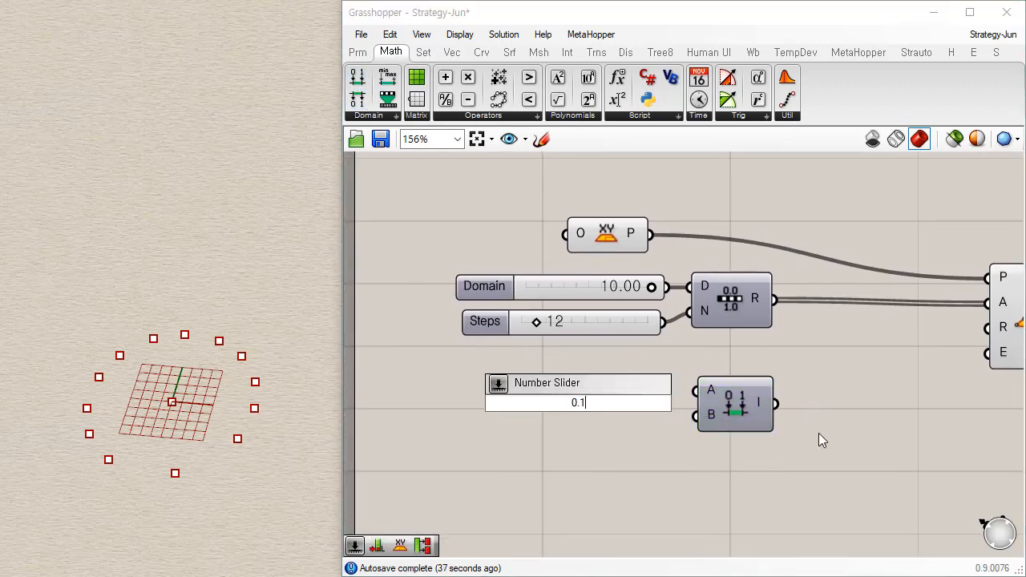
pyautogui.write('23')
pyautogui.press('Return')
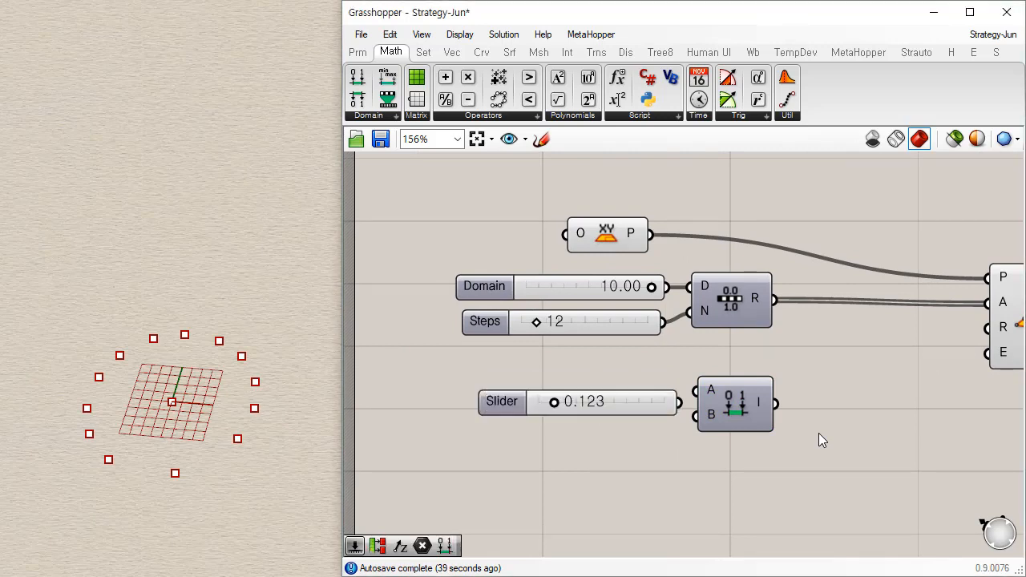
pyautogui.moveTo(629, 401); pyautogui.dragTo(607, 391)
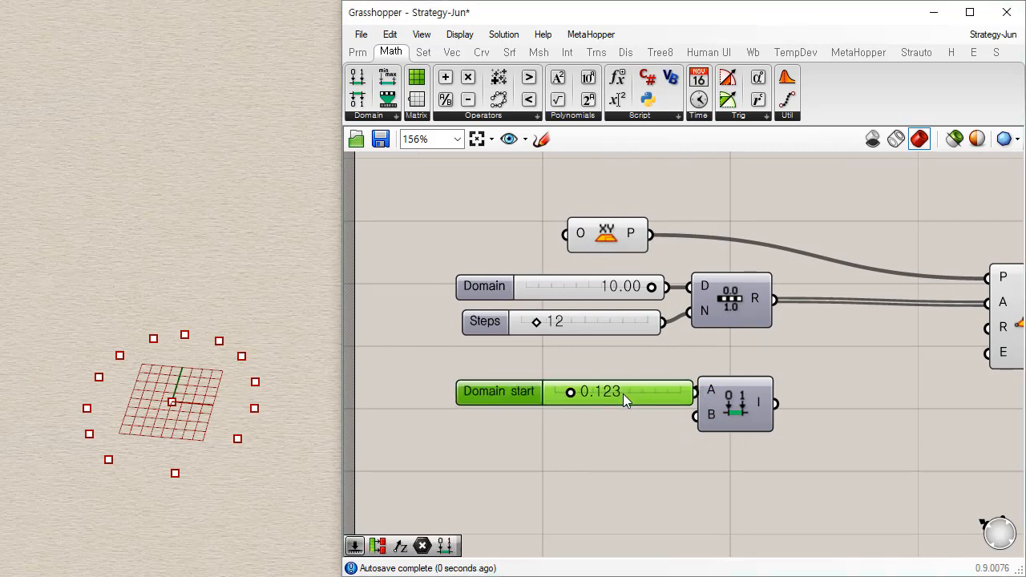
# Duplicate the domain start slider below itself, set the copy to 0.345 and connect it to the B input of Construct Domain
pyautogui.moveTo(623, 394); pyautogui.dragTo(607, 430)
pyautogui.doubleClick(608, 430)
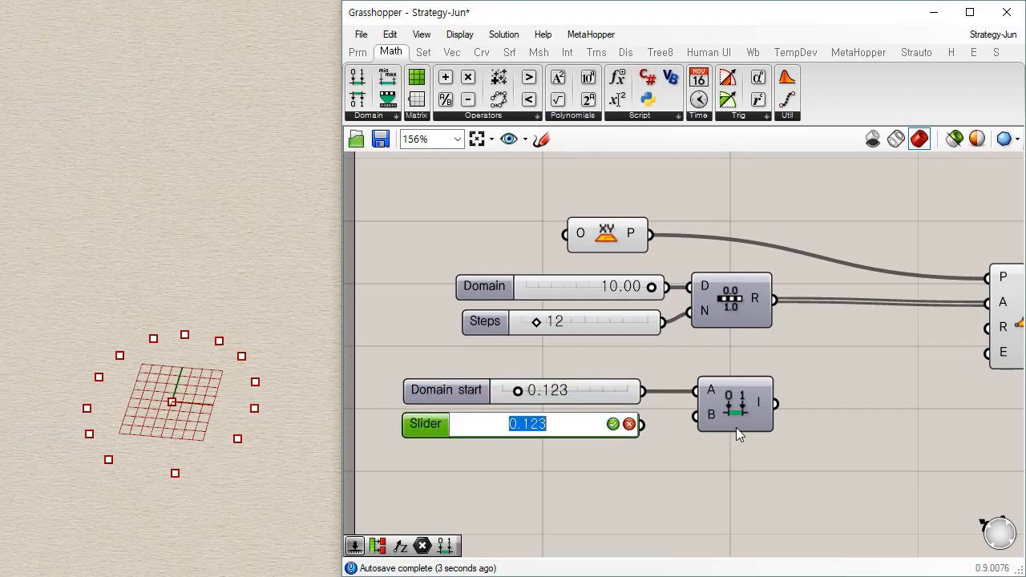
pyautogui.write('03')
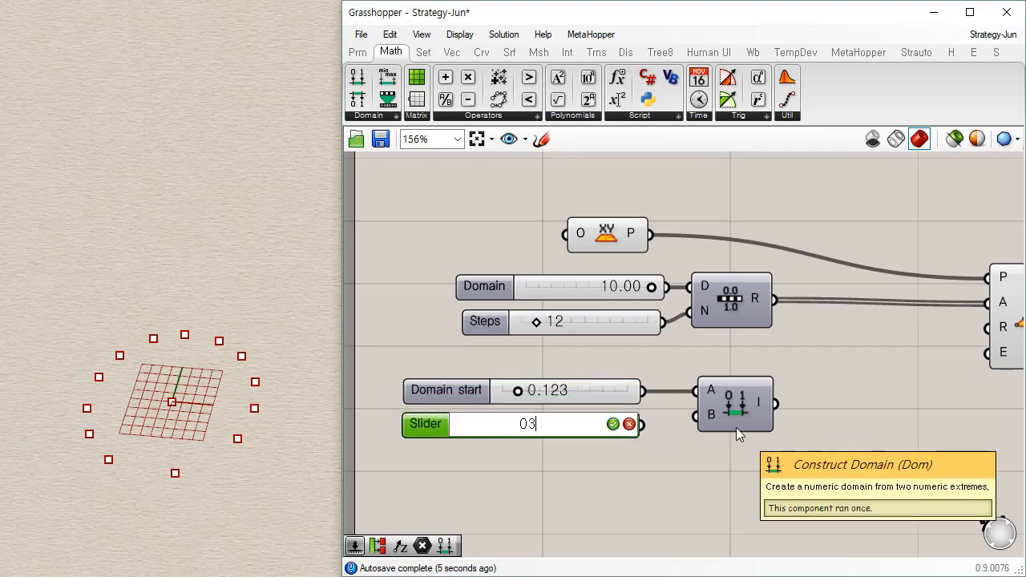
pyautogui.write('45345')
pyautogui.press('Return')
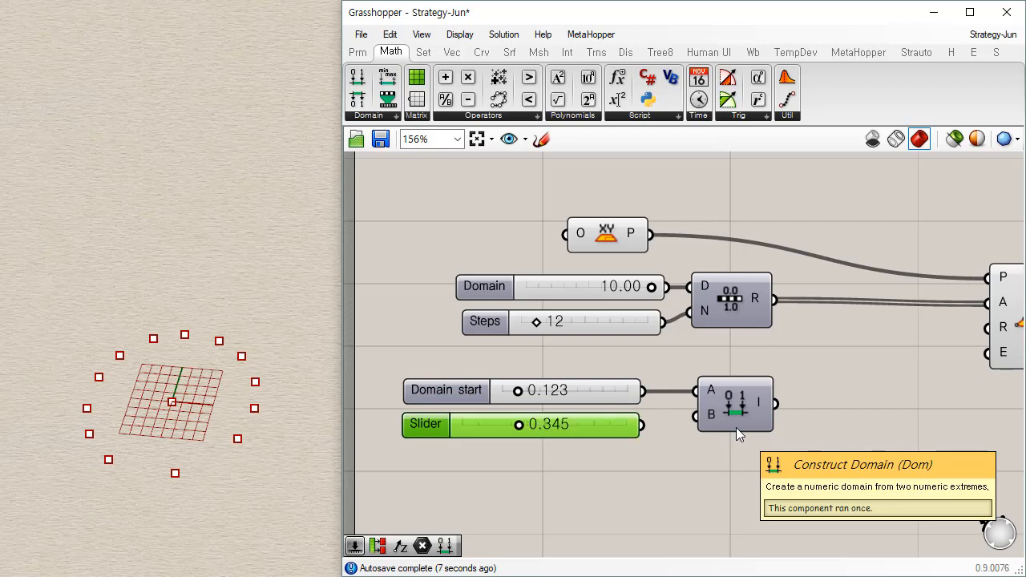
pyautogui.moveTo(642, 427); pyautogui.dragTo(693, 416)
# Shift Construct Domain and its sliders farther down, and nudge Range with its two sliders slightly away from Point Cylindrical
pyautogui.moveTo(730, 410); pyautogui.dragTo(718, 413)
pyautogui.moveTo(737, 367); pyautogui.dragTo(561, 451)
pyautogui.moveTo(739, 405); pyautogui.dragTo(734, 432)
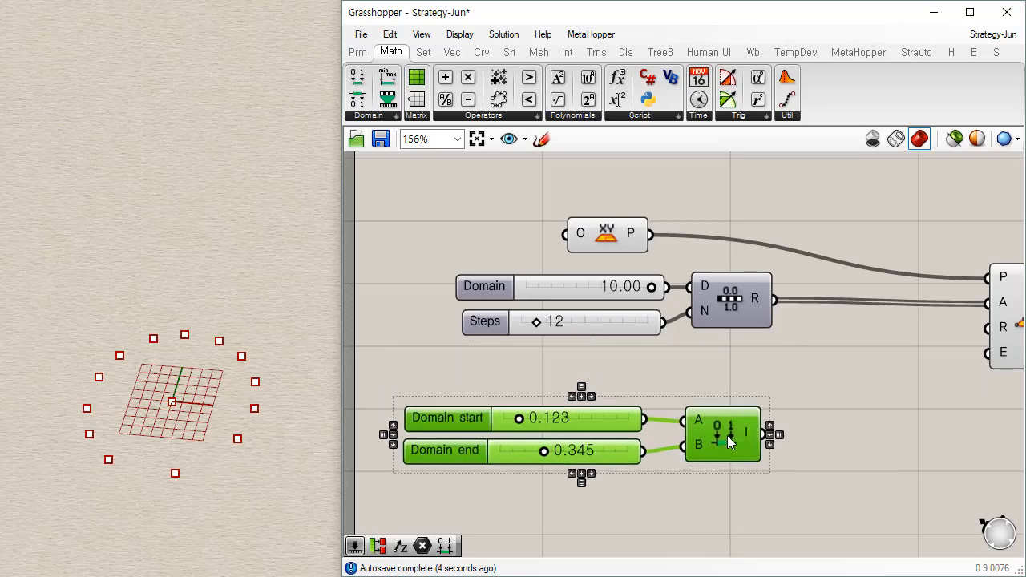
pyautogui.click(721, 368)
pyautogui.moveTo(709, 364); pyautogui.dragTo(628, 344, button='right')
pyautogui.moveTo(658, 237); pyautogui.dragTo(536, 315)
pyautogui.moveTo(644, 280); pyautogui.dragTo(633, 283)
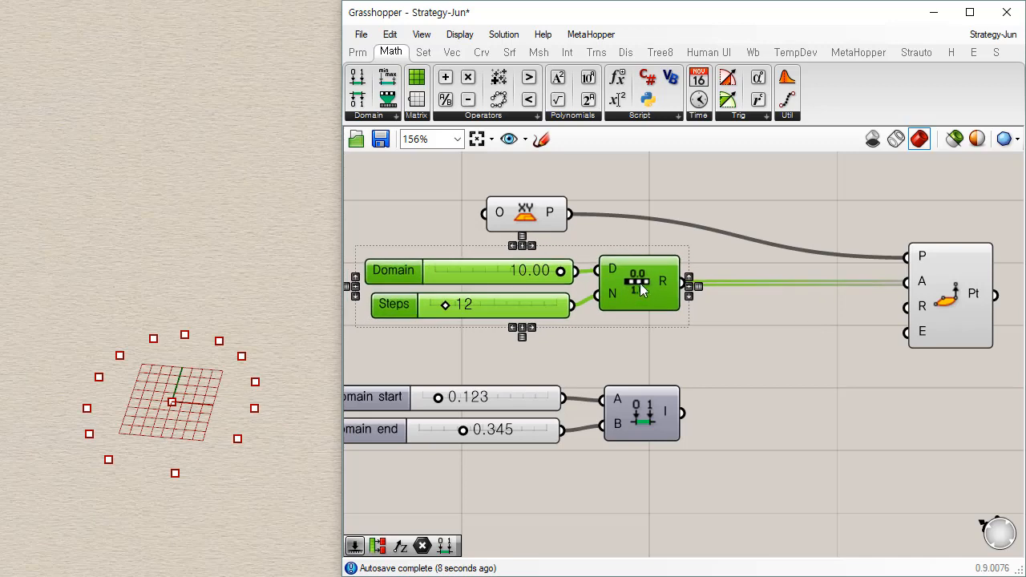
# Add a Random component level with Construct Domain and connect the domain output to its R input
pyautogui.moveTo(665, 285)
pyautogui.click(423, 52)
pyautogui.click(500, 117)
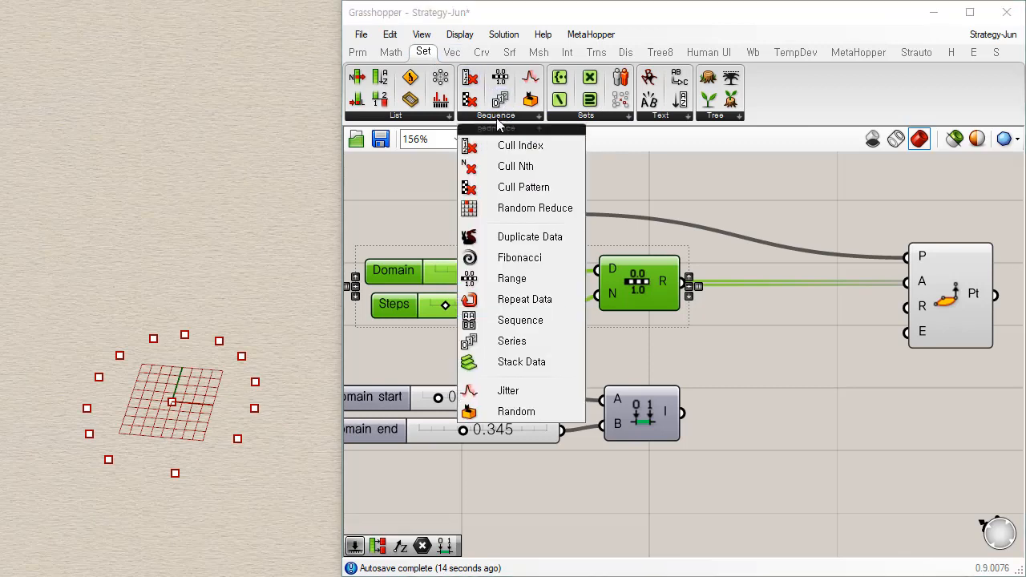
pyautogui.click(436, 113)
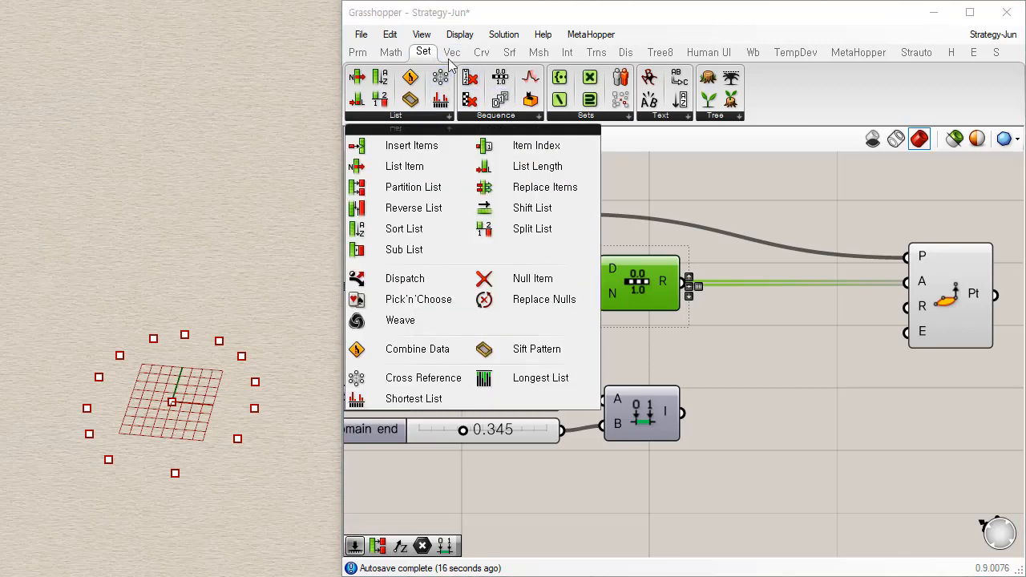
pyautogui.click(513, 117)
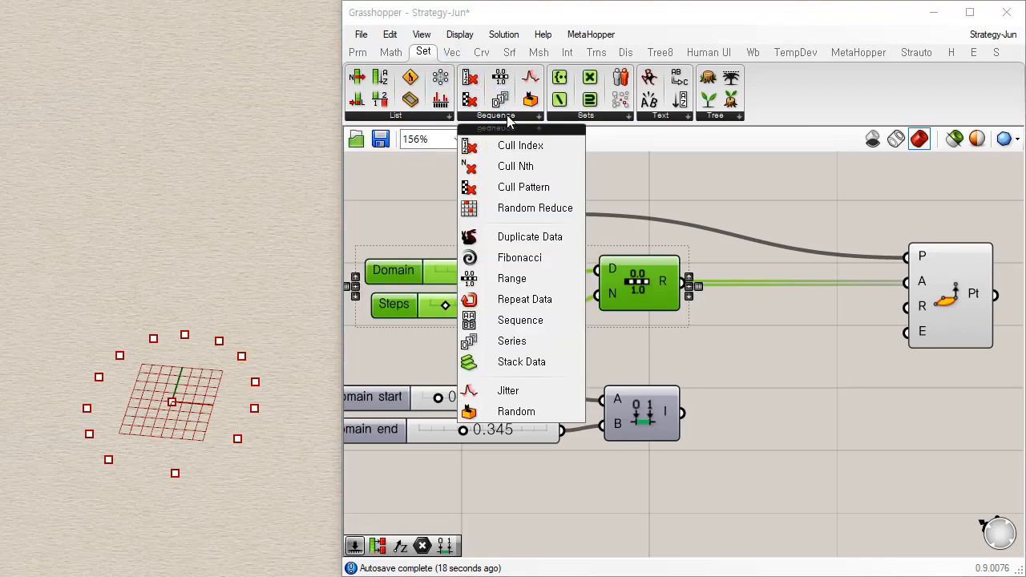
pyautogui.click(518, 411)
pyautogui.click(806, 377)
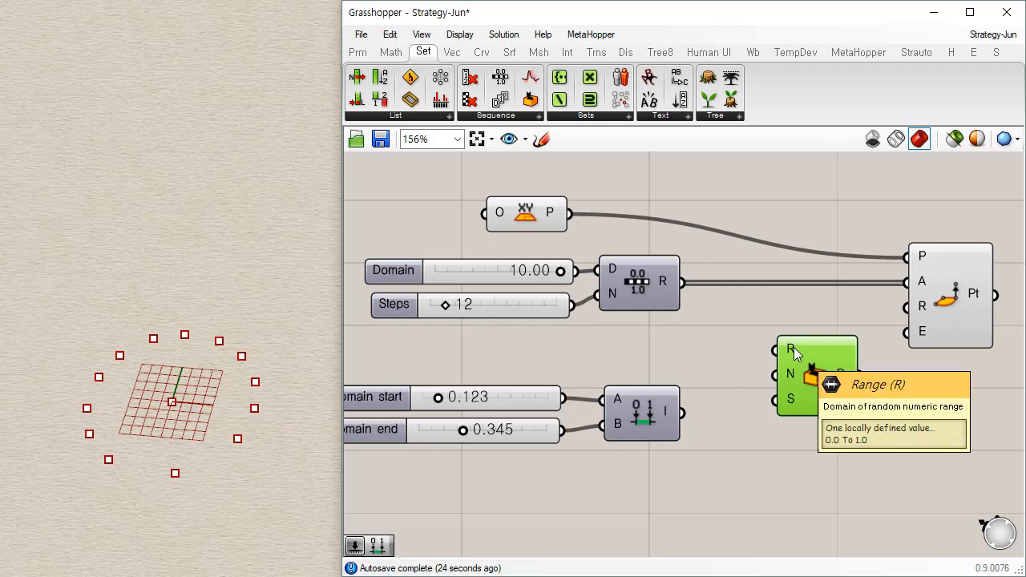
pyautogui.moveTo(776, 350); pyautogui.dragTo(683, 413)
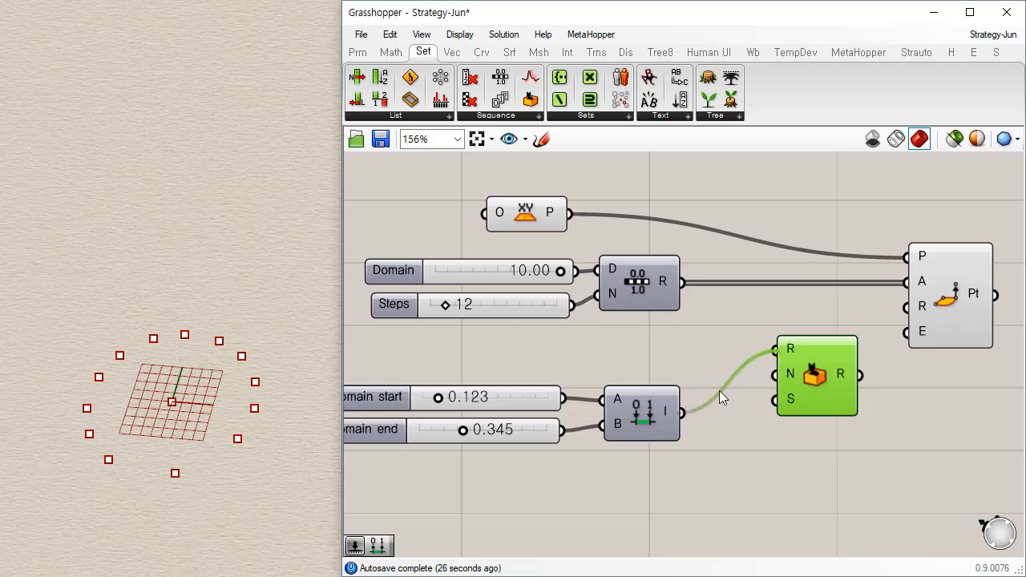
pyautogui.moveTo(819, 385); pyautogui.dragTo(818, 448)
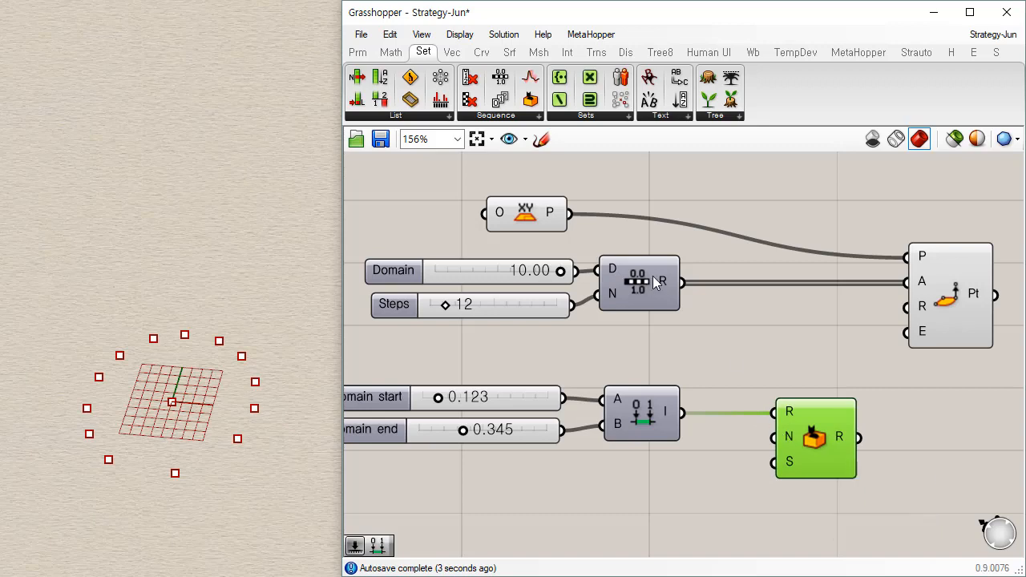
# Set the Steps slider to 15 and add a List Length component fed by the Range output
pyautogui.moveTo(662, 287)
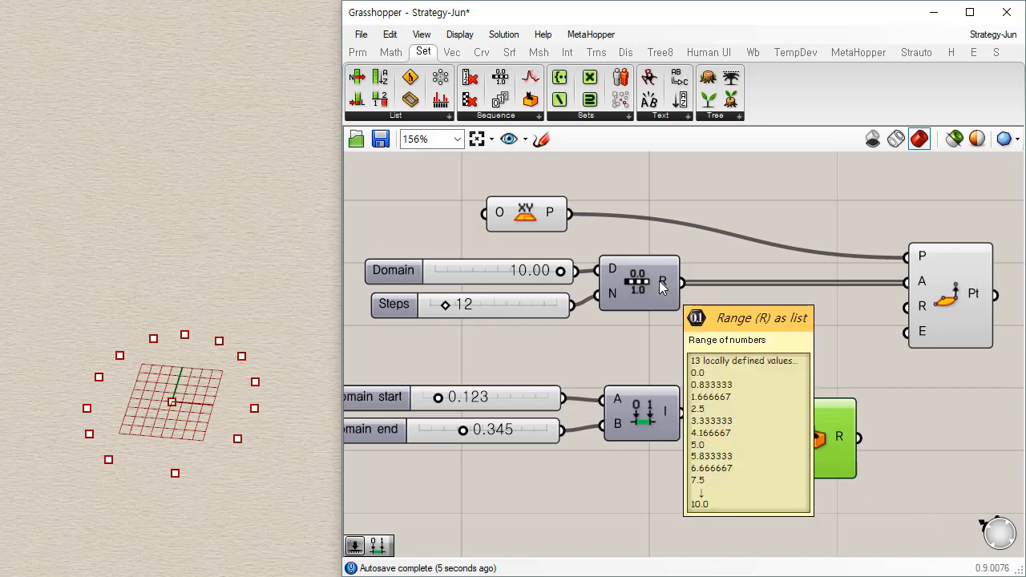
pyautogui.moveTo(447, 305)
pyautogui.mouseDown()
pyautogui.moveTo(470, 306)
pyautogui.moveTo(440, 310)
pyautogui.moveTo(449, 305)
pyautogui.mouseUp()
pyautogui.click(367, 56)
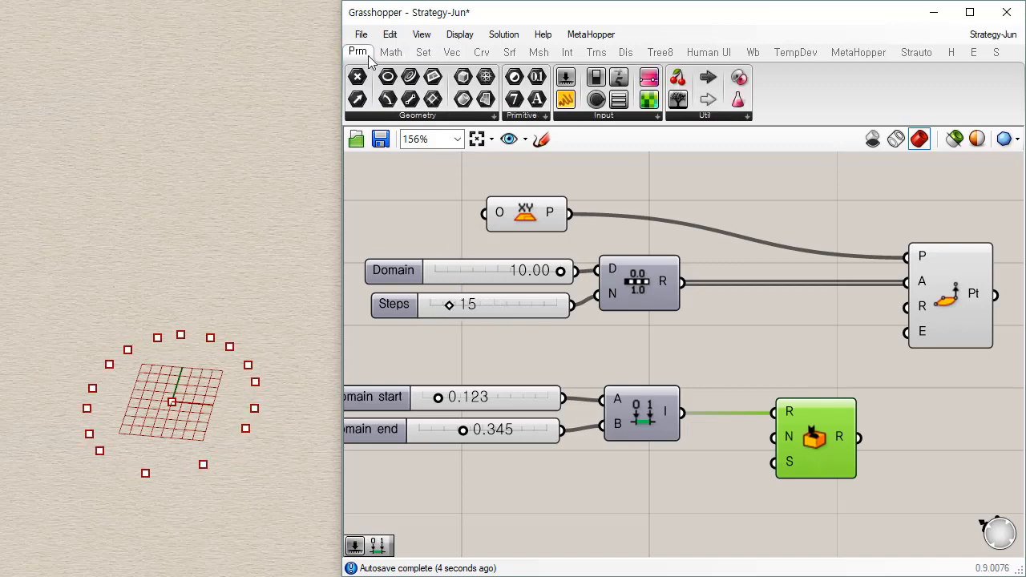
pyautogui.click(423, 53)
pyautogui.click(359, 104)
pyautogui.click(739, 363)
pyautogui.moveTo(683, 282); pyautogui.dragTo(750, 375)
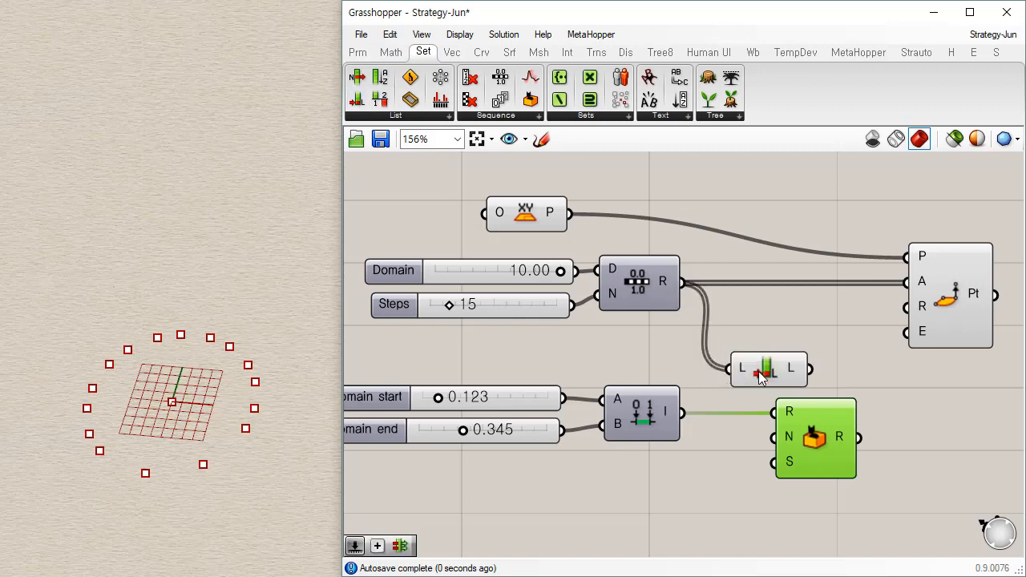
# Make room between List Length and Random, and connect the List Length output to the N input of Random
pyautogui.moveTo(798, 374)
pyautogui.moveTo(764, 371); pyautogui.dragTo(756, 359)
pyautogui.moveTo(820, 424); pyautogui.dragTo(916, 423)
pyautogui.moveTo(802, 358); pyautogui.dragTo(869, 443)
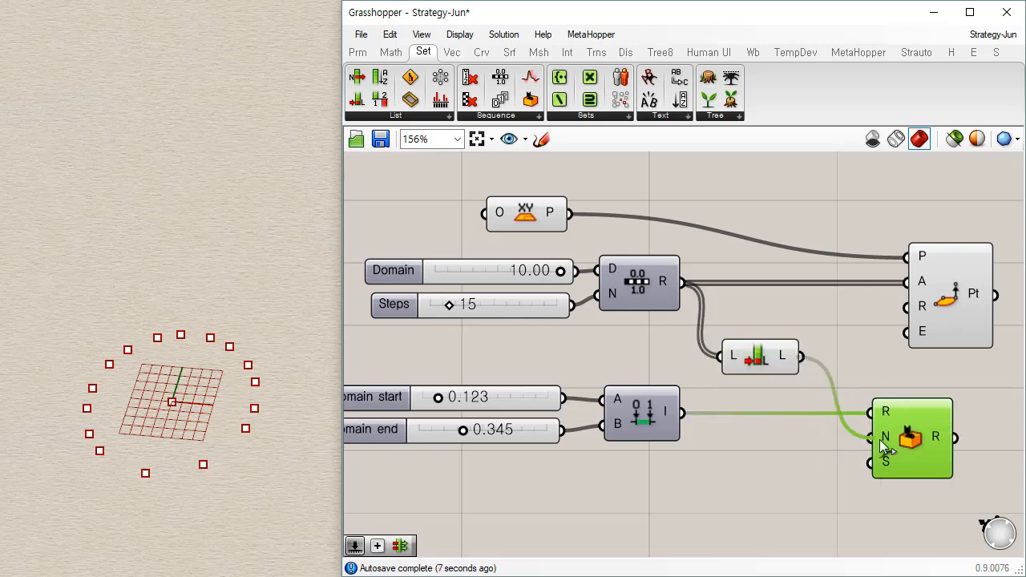
pyautogui.click(861, 470)
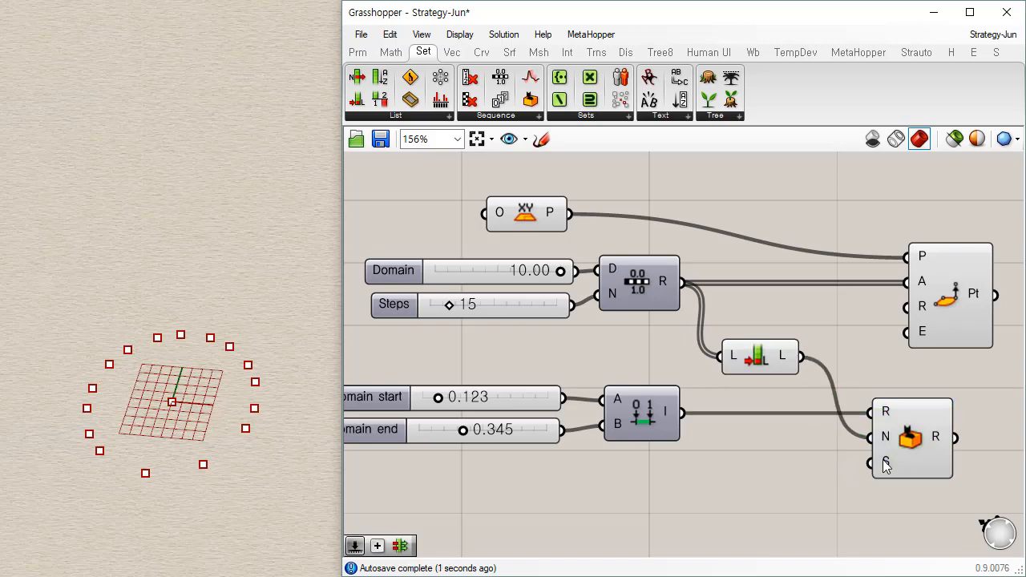
# Move Point Cylindrical and Random farther along the canvas and connect the Random output to Point Cylindrical's R input
pyautogui.click(914, 444)
pyautogui.moveTo(781, 474); pyautogui.dragTo(556, 439, button='right')
pyautogui.moveTo(713, 399)
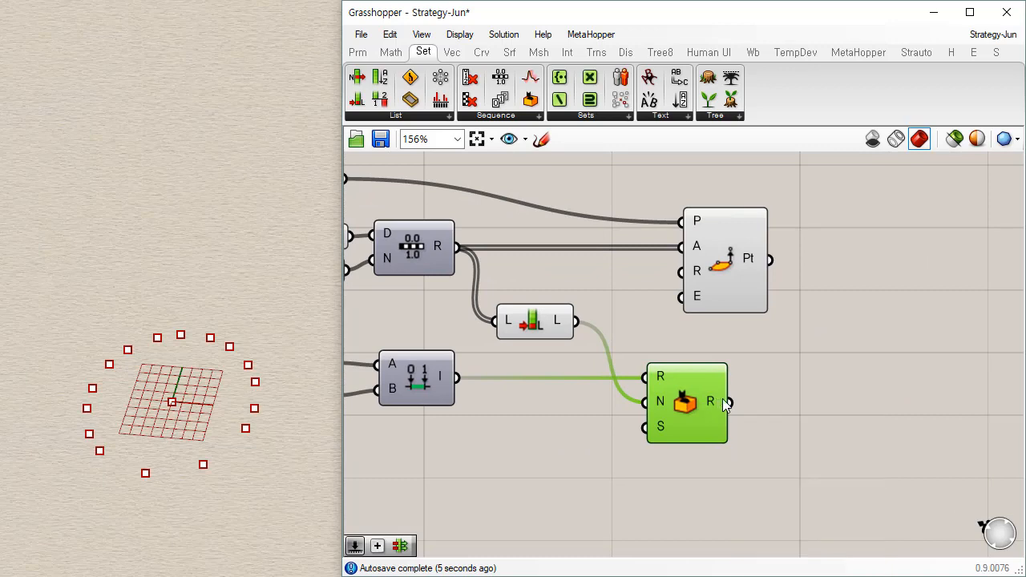
pyautogui.moveTo(725, 402); pyautogui.dragTo(864, 271)
pyautogui.moveTo(856, 399); pyautogui.dragTo(833, 396)
pyautogui.scroll(3, 192, 433)
pyautogui.scroll(8, 196, 409)
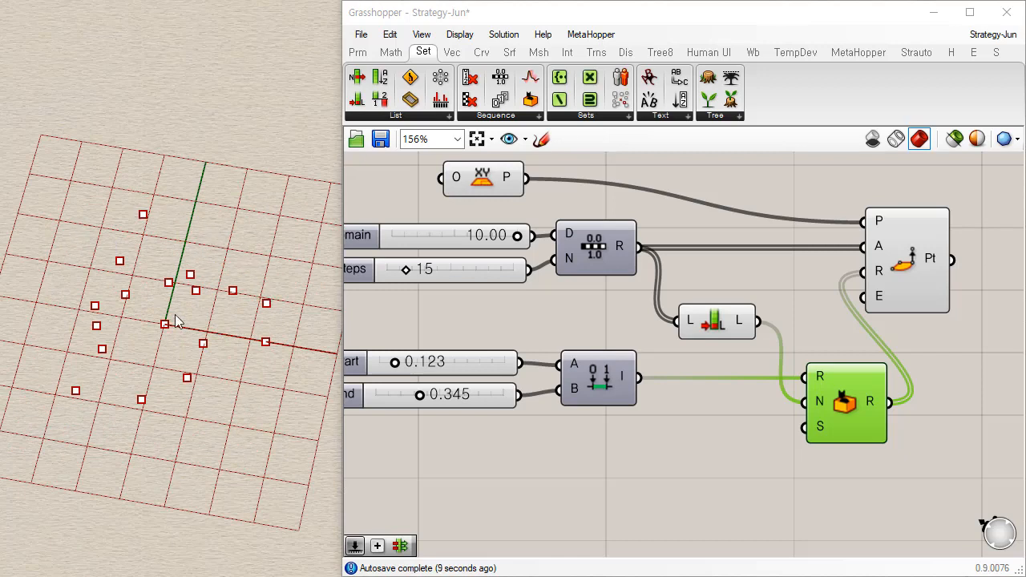
# Disconnect Random from Point Cylindrical's R input to compare the point layouts, and reconnect it
pyautogui.keyDown('ctrl'); pyautogui.moveTo(863, 271); pyautogui.dragTo(889, 403); pyautogui.keyUp('ctrl')
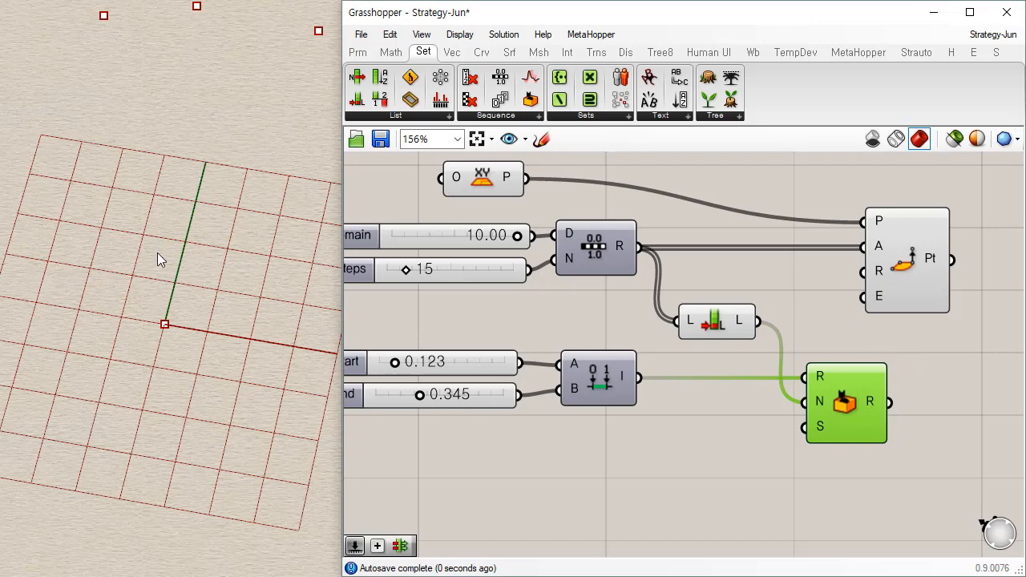
pyautogui.scroll(-5, 161, 252)
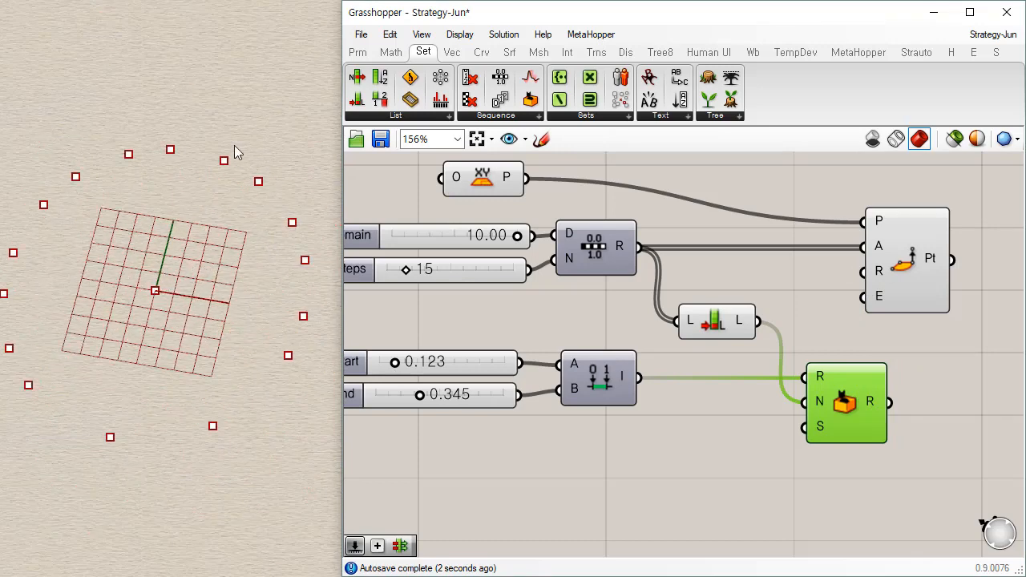
pyautogui.moveTo(903, 375); pyautogui.dragTo(859, 275)
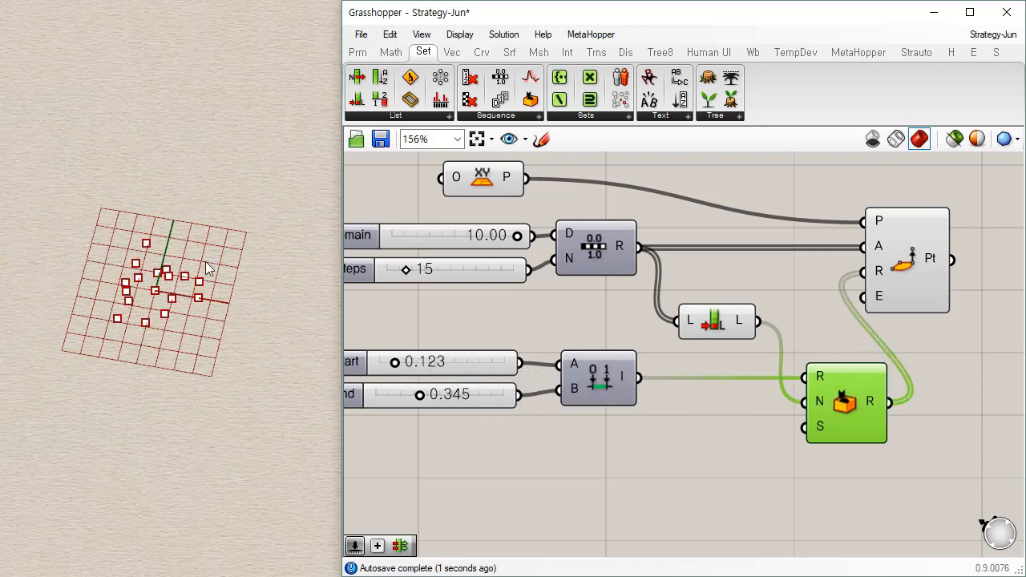
# Add a number slider wired to Random's S input and set the seed to 558
pyautogui.moveTo(857, 426); pyautogui.dragTo(831, 429)
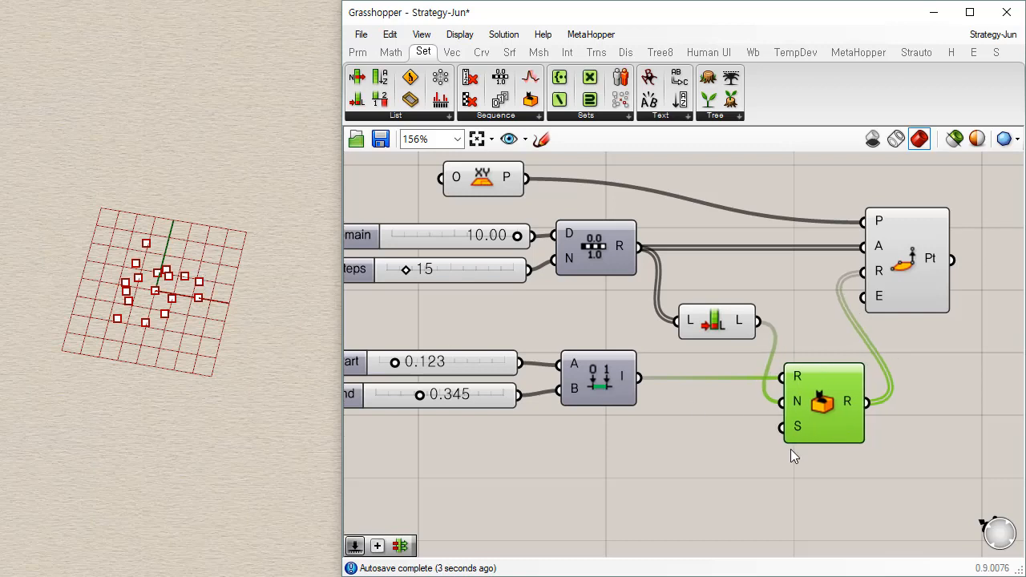
pyautogui.click(658, 471)
pyautogui.doubleClick(657, 471)
pyautogui.write('123')
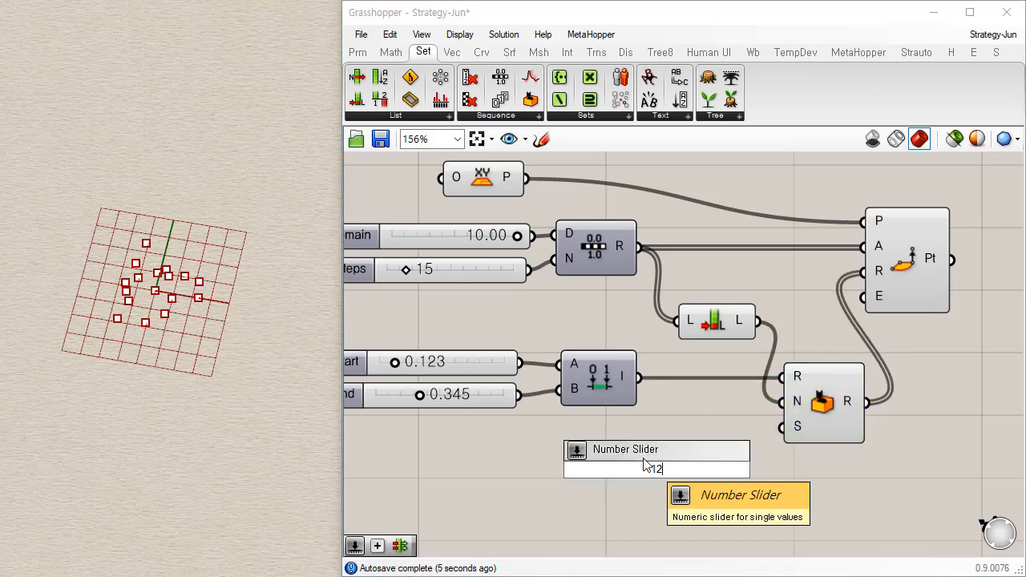
pyautogui.press('Return')
pyautogui.moveTo(778, 431); pyautogui.dragTo(757, 469)
pyautogui.moveTo(631, 474)
pyautogui.mouseDown()
pyautogui.moveTo(579, 469)
pyautogui.moveTo(633, 463)
pyautogui.mouseUp()
pyautogui.click(838, 312)
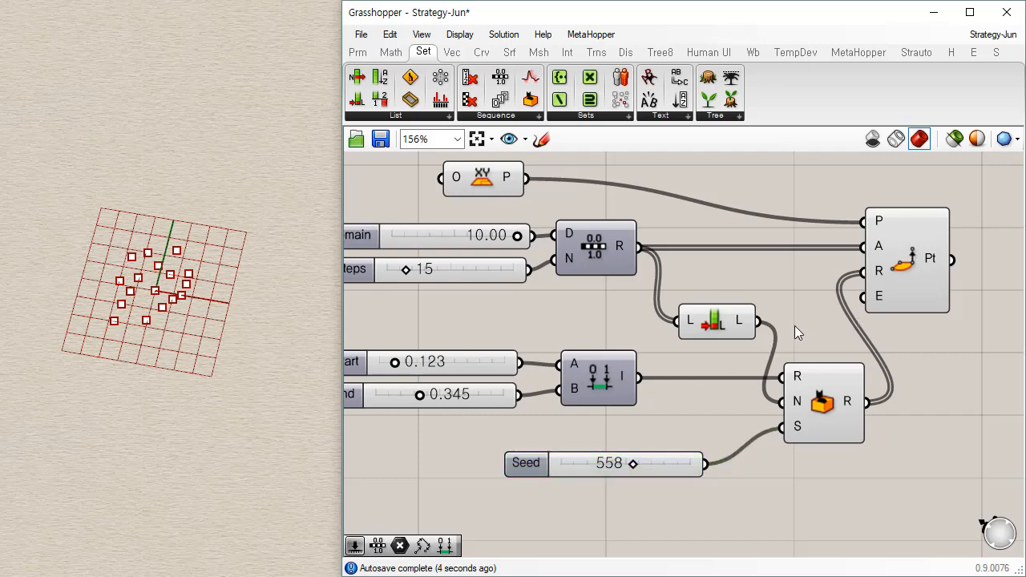
# Add a Nurbs Curve component beyond Point Cylindrical and connect the Pt output to its V input
pyautogui.moveTo(795, 324); pyautogui.dragTo(704, 289, button='right')
pyautogui.moveTo(808, 241); pyautogui.dragTo(857, 234)
pyautogui.moveTo(723, 297); pyautogui.dragTo(544, 291, button='right')
pyautogui.click(451, 53)
pyautogui.click(481, 52)
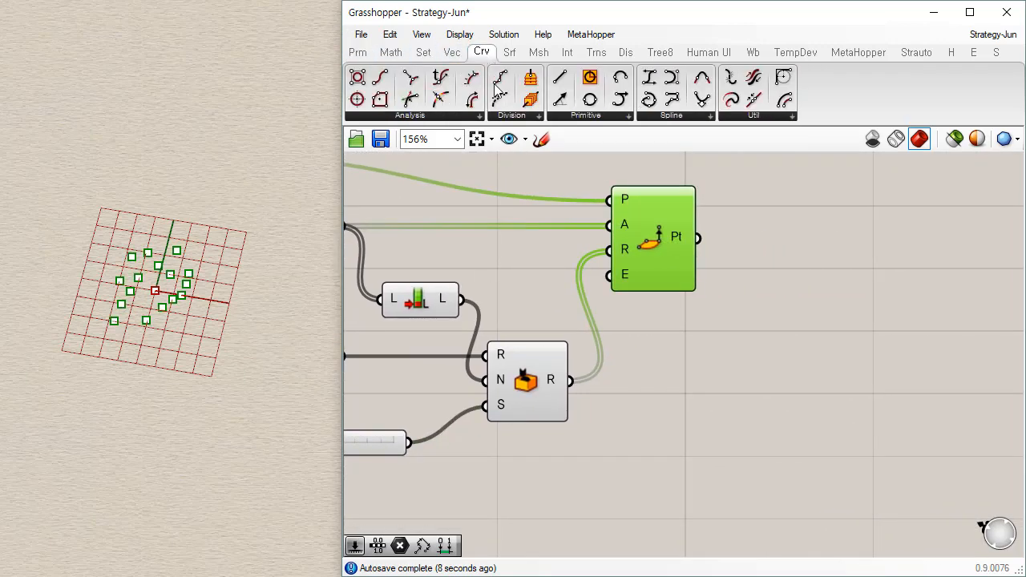
pyautogui.click(669, 120)
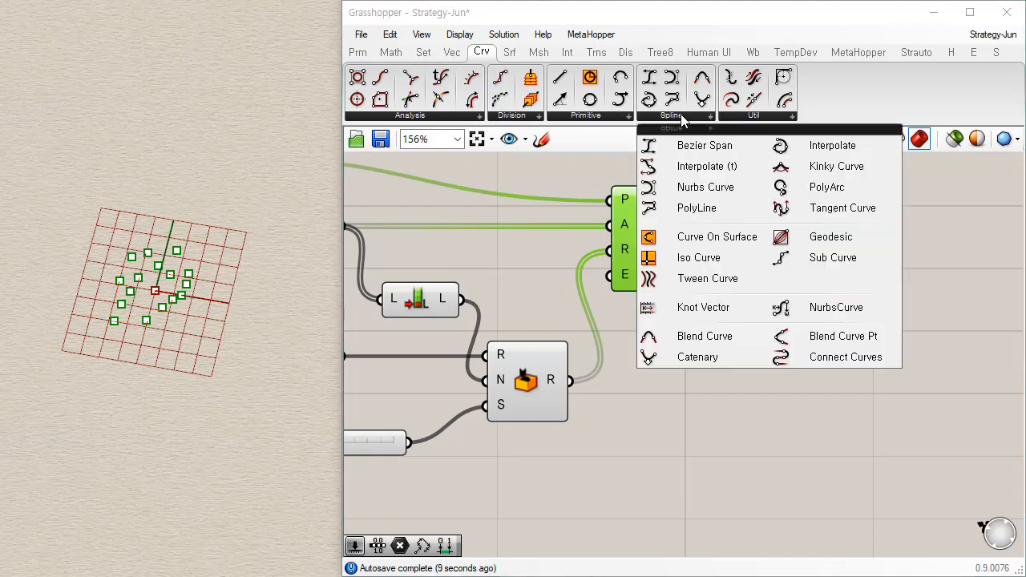
pyautogui.click(738, 189)
pyautogui.click(827, 301)
pyautogui.moveTo(696, 243); pyautogui.dragTo(781, 276)
pyautogui.moveTo(815, 309); pyautogui.dragTo(808, 328)
pyautogui.click(714, 353)
# Check the curve in the viewport, and tidy the canvas by moving Nurbs Curve farther out and the Seed slider closer to Random
pyautogui.keyDown('shift'); pyautogui.moveTo(111, 335); pyautogui.dragTo(159, 349, button='right'); pyautogui.keyUp('shift')
pyautogui.scroll(4, 206, 300)
pyautogui.scroll(2, 206, 305)
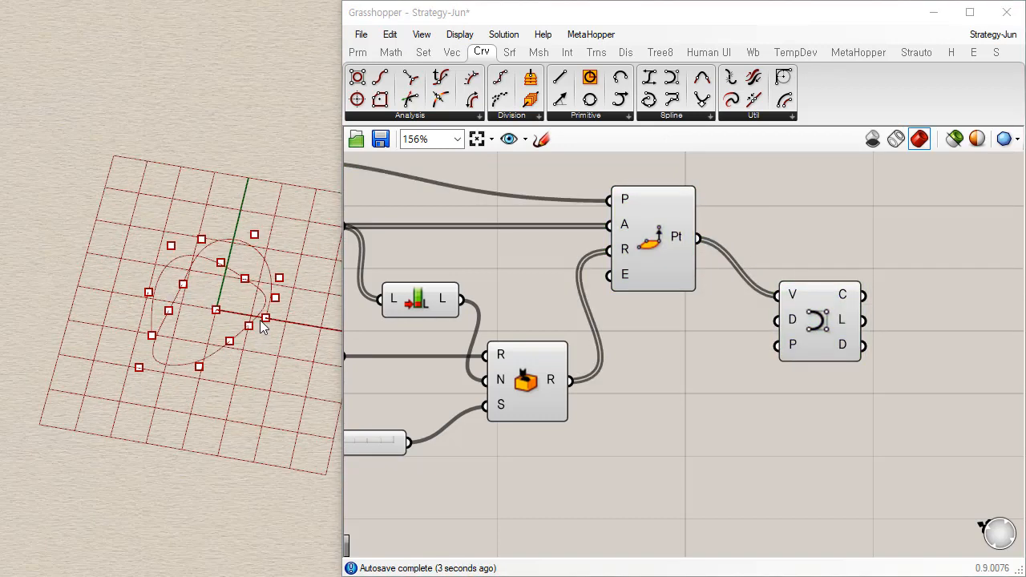
pyautogui.moveTo(181, 419); pyautogui.dragTo(411, 423, button='right')
pyautogui.moveTo(828, 320); pyautogui.dragTo(846, 303)
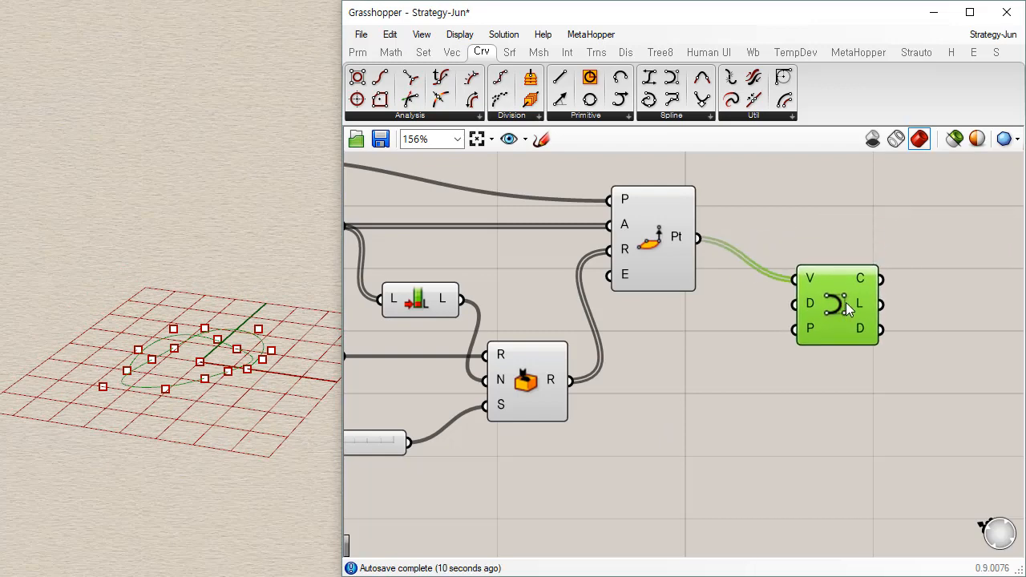
pyautogui.scroll(-3, 541, 398)
pyautogui.click(694, 353)
pyautogui.moveTo(771, 356); pyautogui.dragTo(689, 355, button='right')
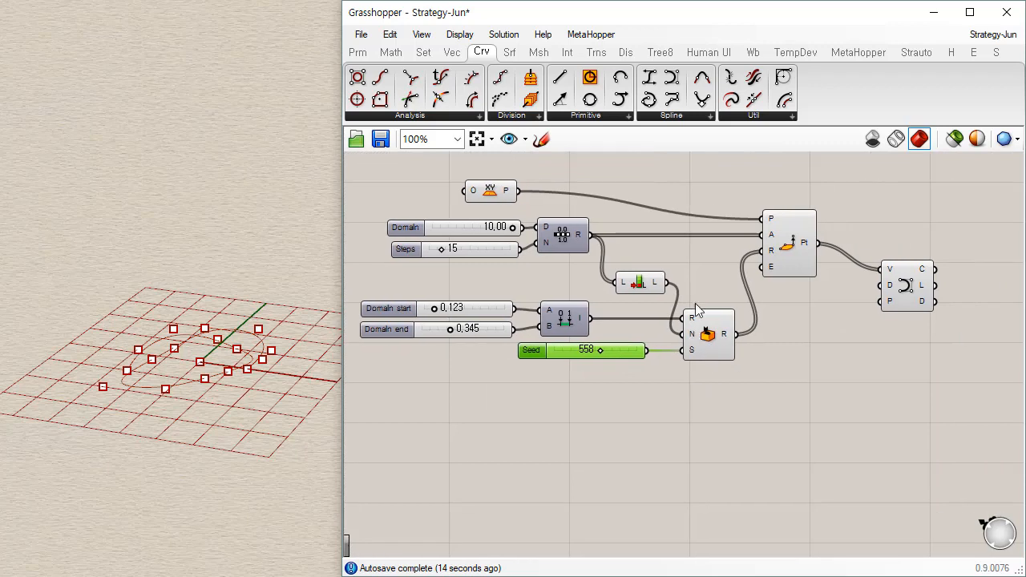
pyautogui.moveTo(630, 351); pyautogui.dragTo(635, 351)
pyautogui.click(679, 410)
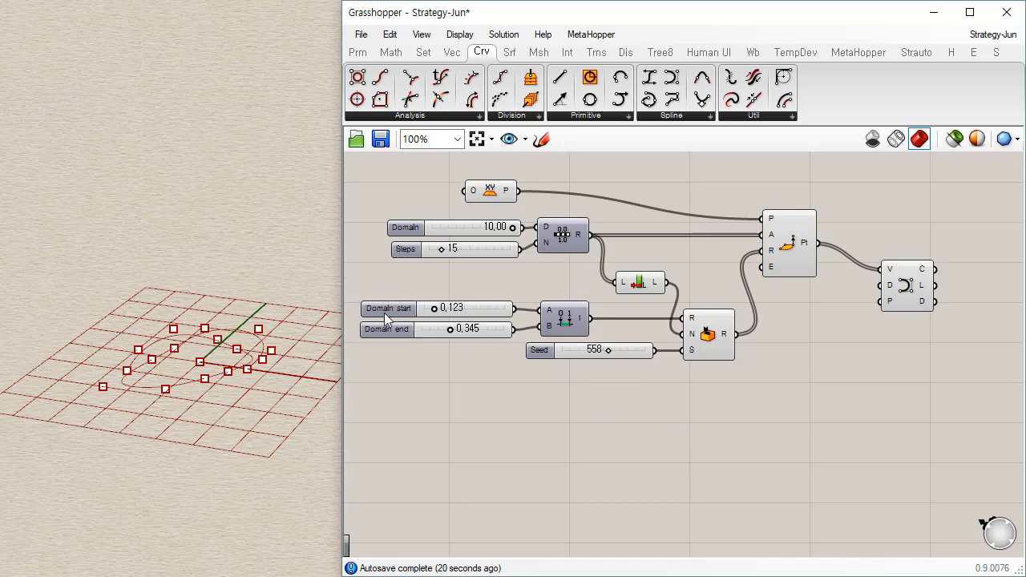
# Duplicate the domain sliders, Construct Domain, Seed slider and Random as a second group below the originals
pyautogui.moveTo(354, 291); pyautogui.dragTo(760, 385)
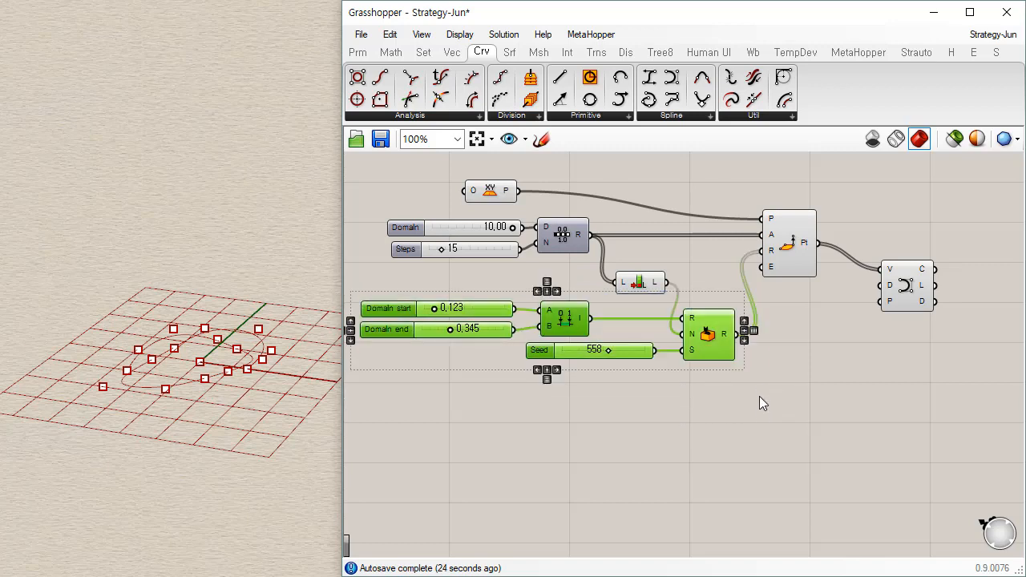
pyautogui.keyDown('alt'); pyautogui.moveTo(707, 335); pyautogui.dragTo(710, 426); pyautogui.keyUp('alt')
pyautogui.click(797, 433)
pyautogui.moveTo(656, 378); pyautogui.dragTo(734, 345, button='right')
pyautogui.moveTo(804, 392)
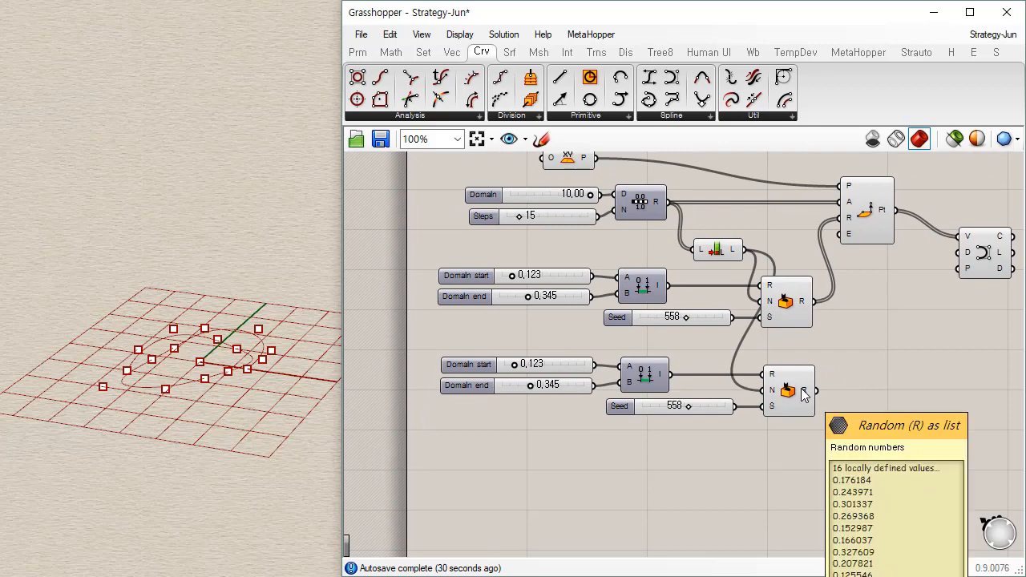
# Set the duplicated Domain start slider's minimum to 2.0 and maximum to 5.00
pyautogui.scroll(3, 545, 366)
pyautogui.click(447, 367)
pyautogui.doubleClick(392, 366)
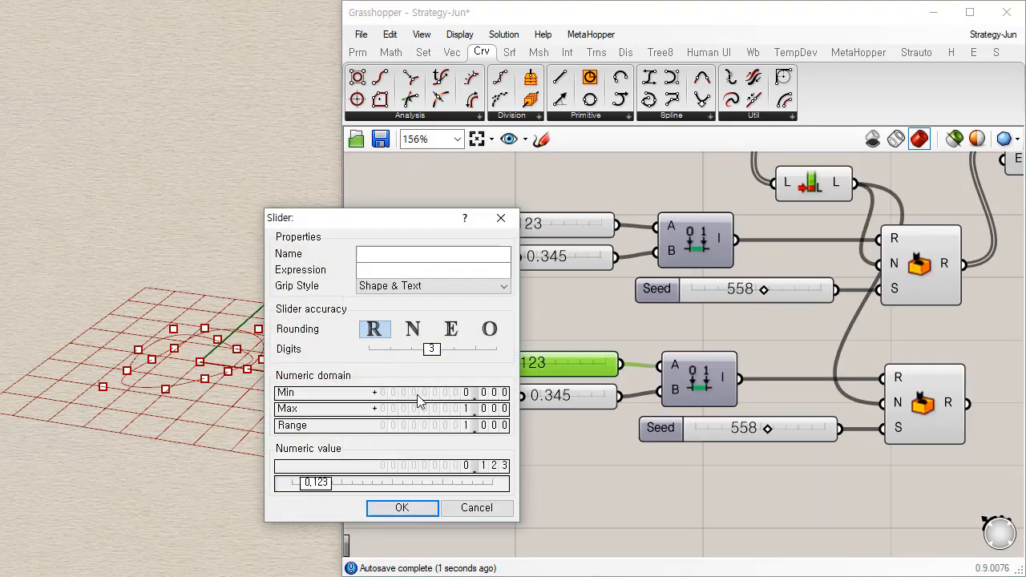
pyautogui.doubleClick(418, 397)
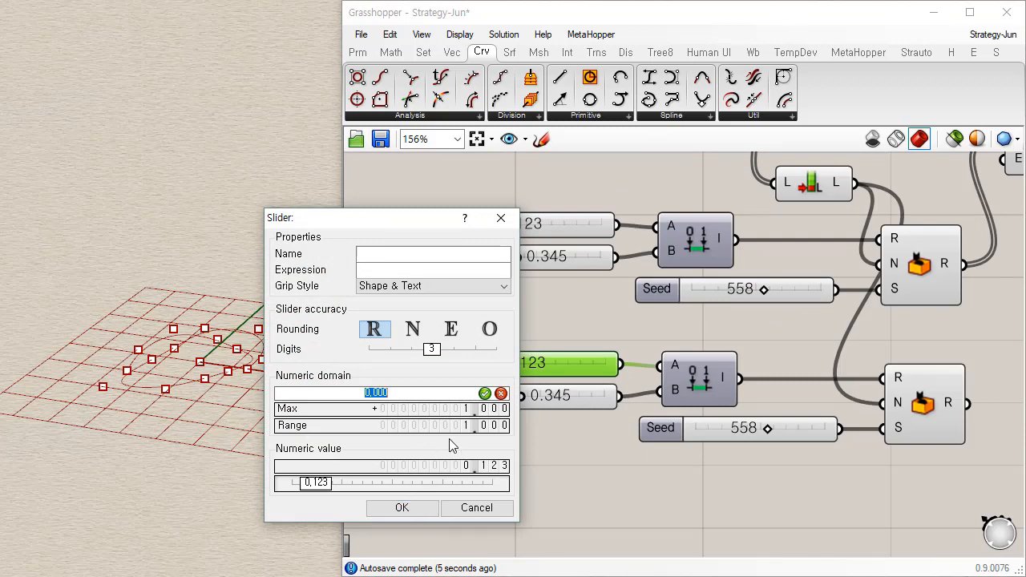
pyautogui.write('2,0')
pyautogui.press('Return')
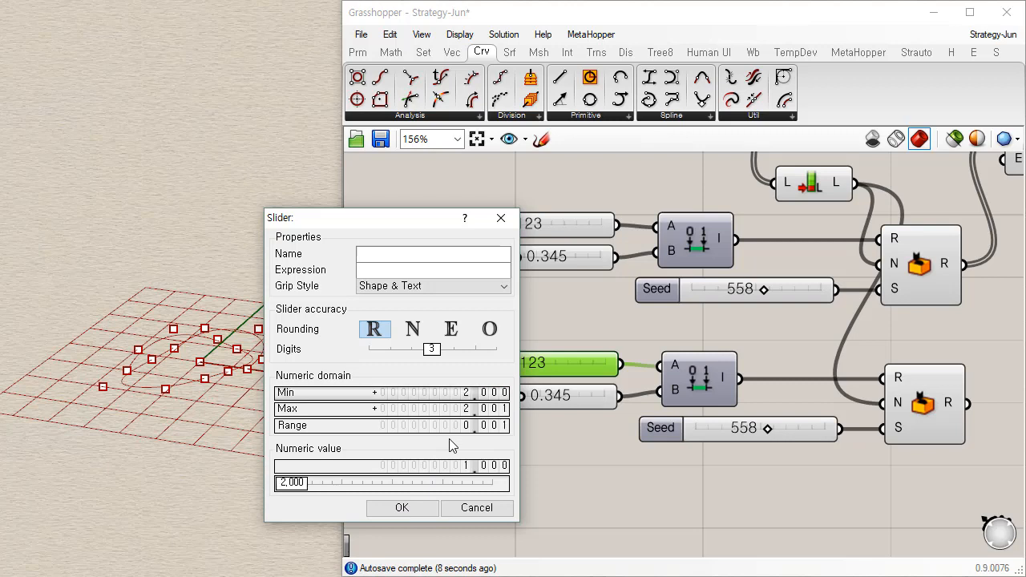
pyautogui.doubleClick(416, 411)
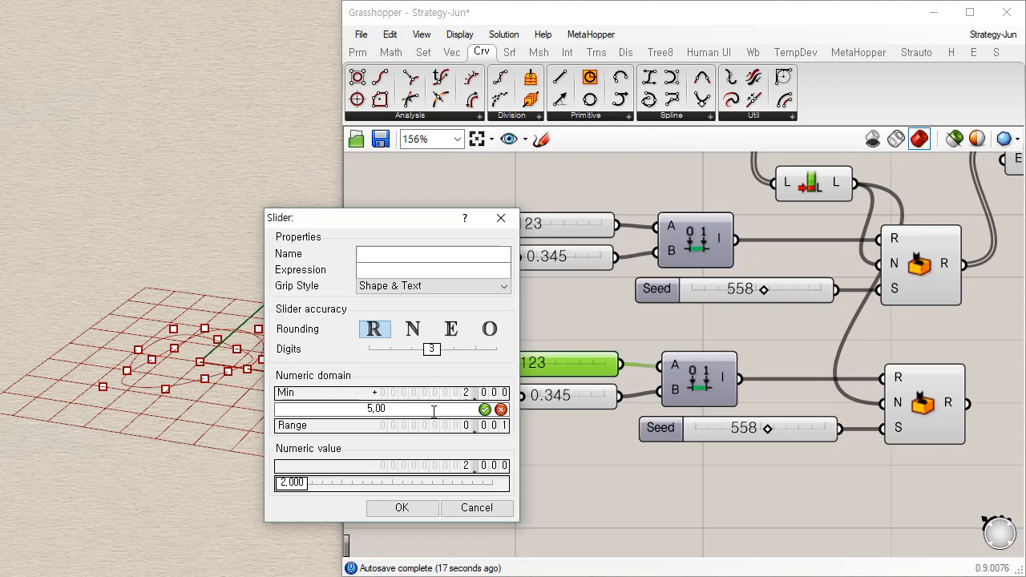
pyautogui.write('5,00')
pyautogui.press('Return')
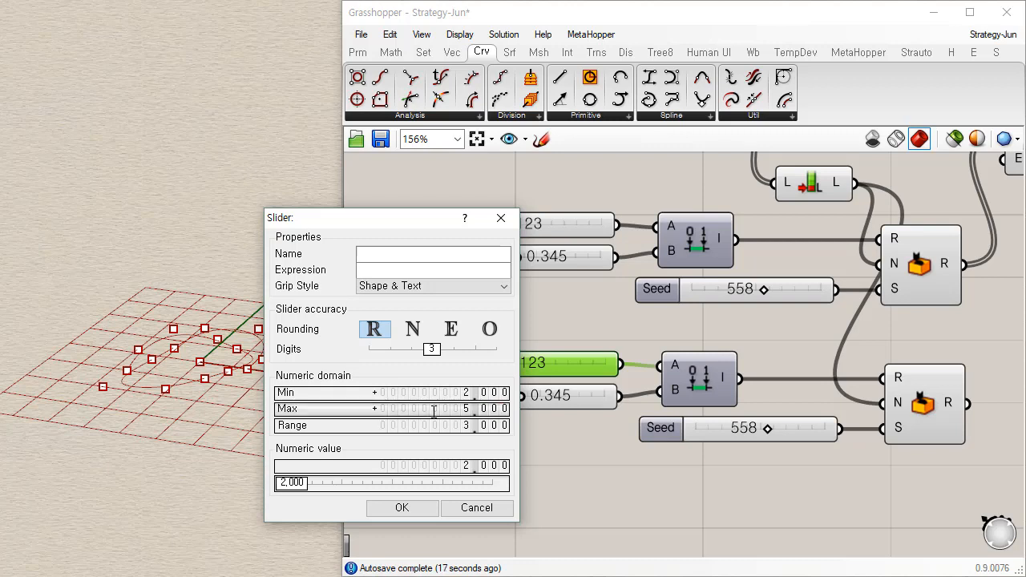
pyautogui.click(401, 514)
# Replace the duplicated Domain end slider with a copy of the new Domain start slider, wired to input B and set to 5.000
pyautogui.click(591, 395)
pyautogui.press('Delete')
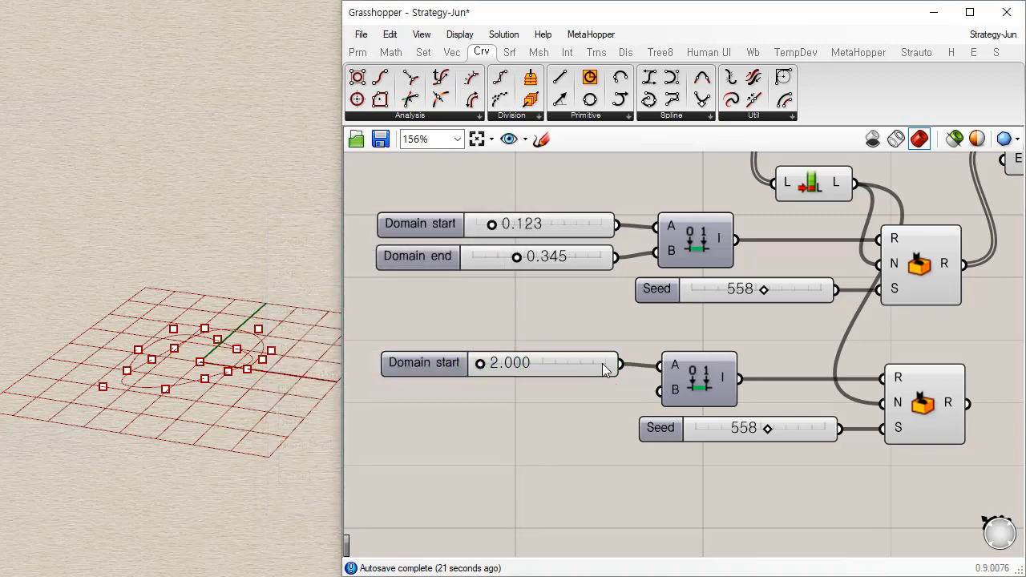
pyautogui.click(579, 367)
pyautogui.keyDown('alt'); pyautogui.moveTo(579, 372); pyautogui.dragTo(564, 401); pyautogui.keyUp('alt')
pyautogui.moveTo(636, 405); pyautogui.dragTo(660, 391)
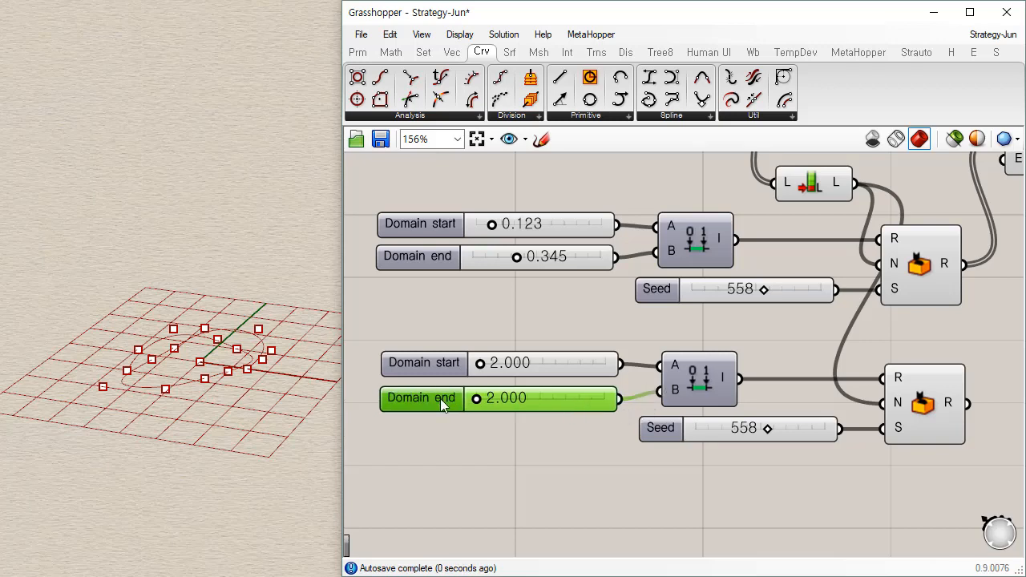
pyautogui.moveTo(477, 398); pyautogui.dragTo(652, 401)
pyautogui.click(667, 451)
# Connect the lower Random output to Point Cylindrical's E input and view the raised points
pyautogui.scroll(-3, 721, 437)
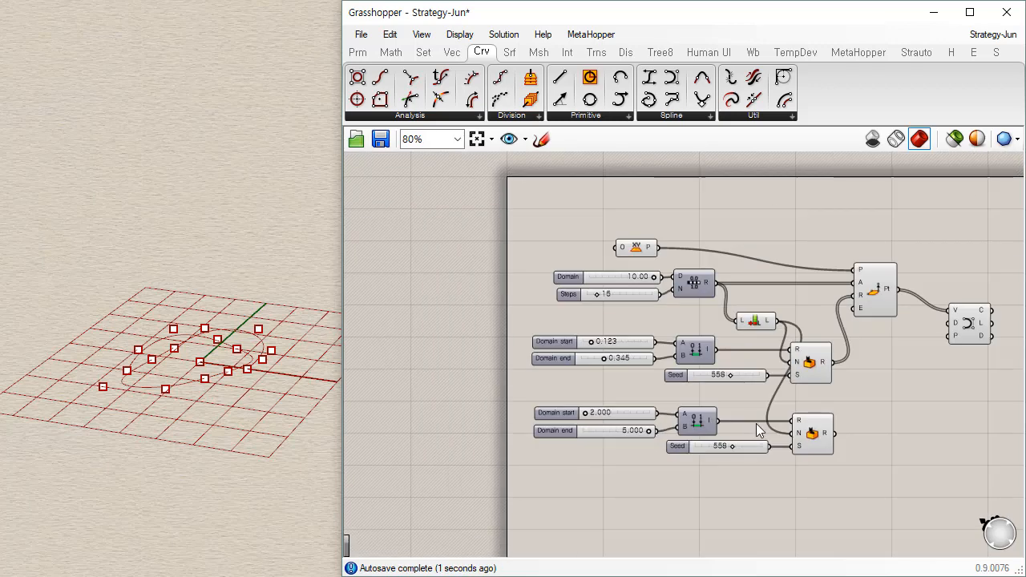
pyautogui.scroll(2, 746, 351)
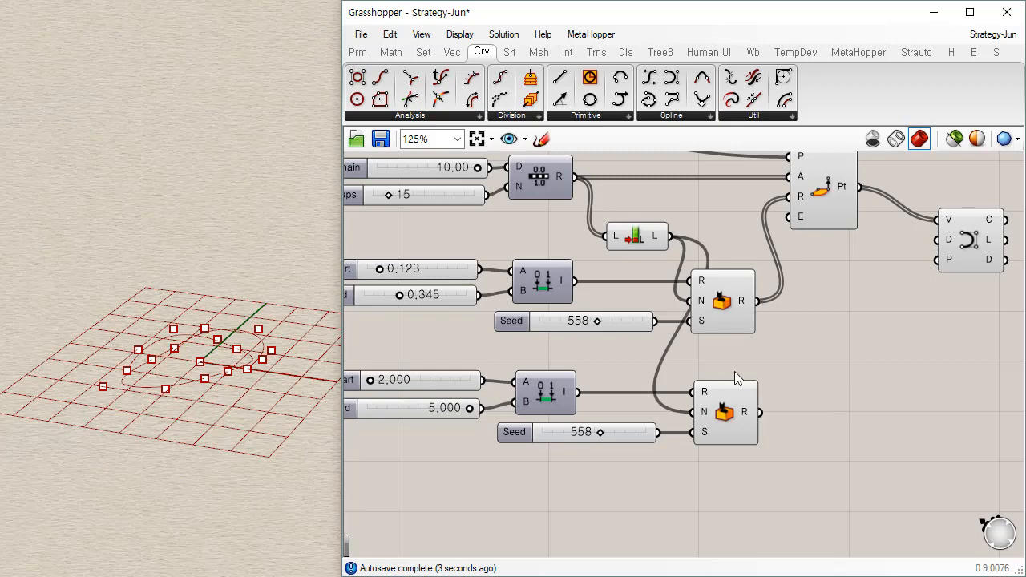
pyautogui.moveTo(759, 411); pyautogui.dragTo(791, 216)
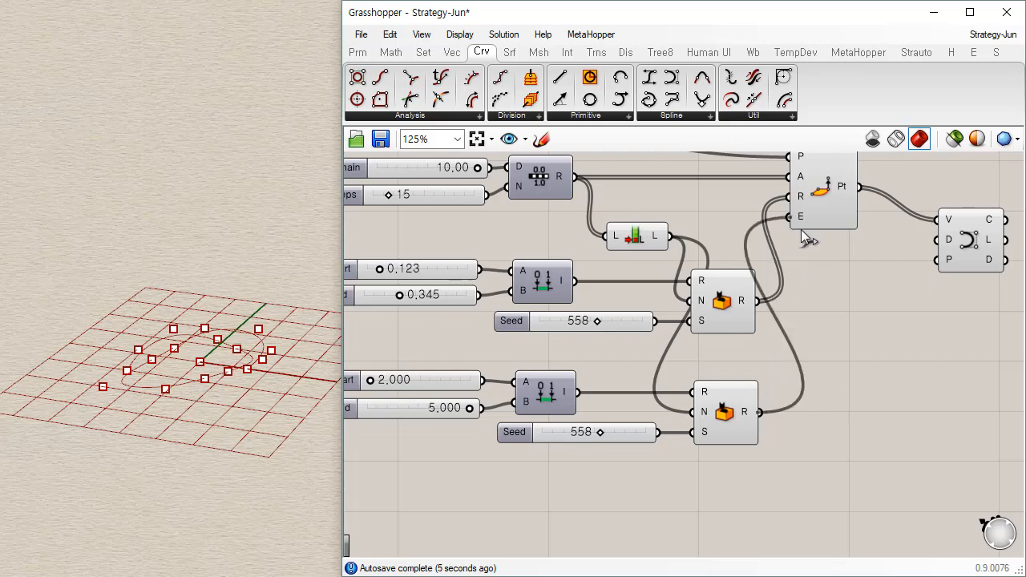
pyautogui.scroll(-5, 165, 475)
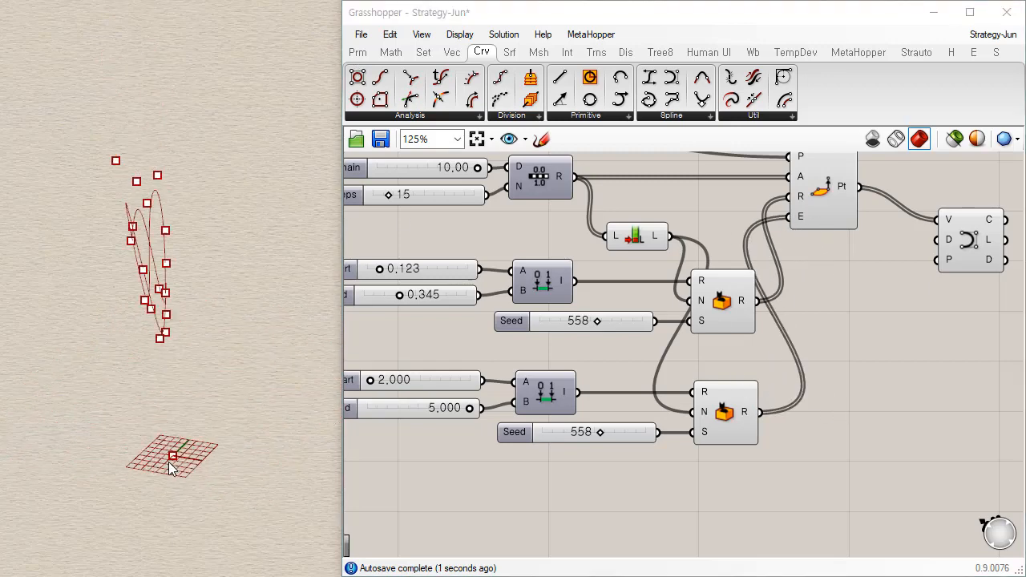
pyautogui.scroll(2, 152, 329)
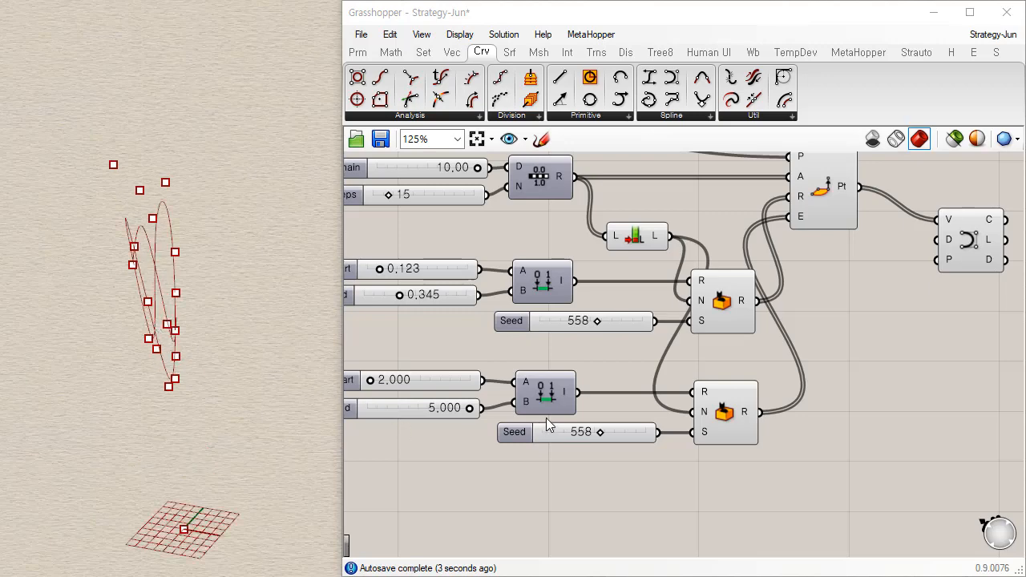
pyautogui.moveTo(212, 421); pyautogui.dragTo(199, 402, button='right')
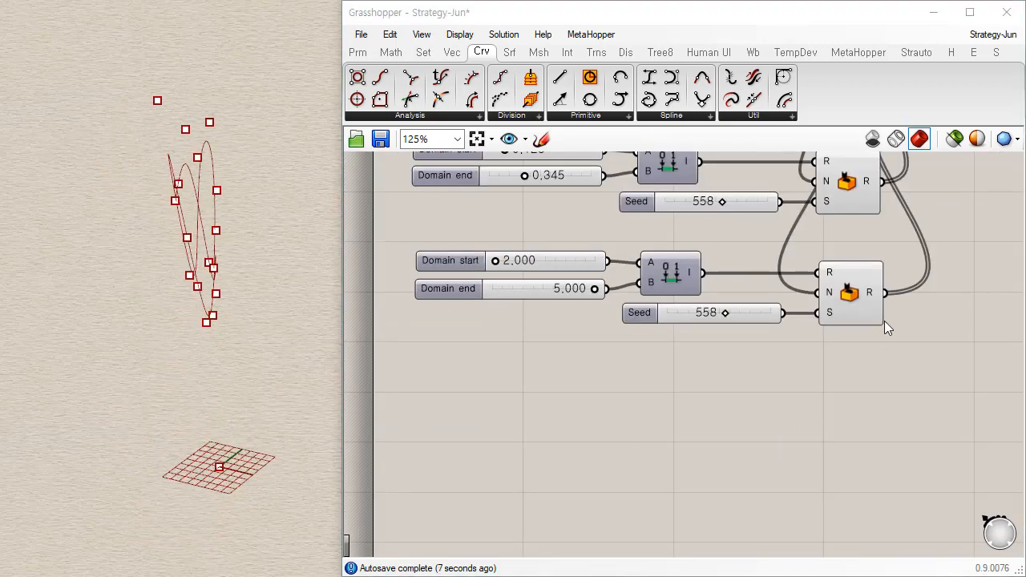
# Add a Mass Addition component beside the lower Random and connect the Random output to its input
pyautogui.moveTo(878, 328); pyautogui.dragTo(785, 408, button='right')
pyautogui.click(842, 202)
pyautogui.scroll(2, 801, 362)
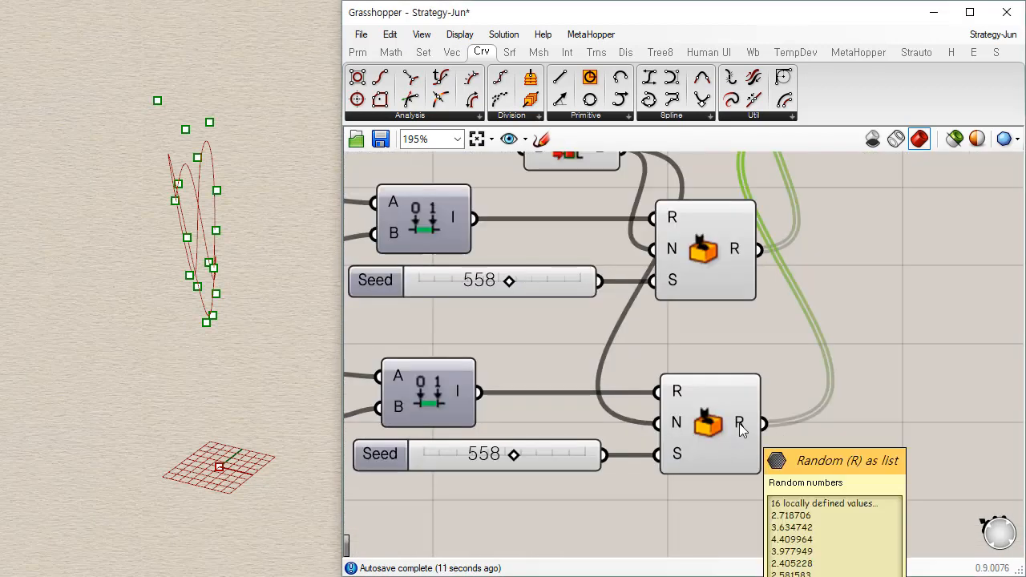
pyautogui.click(393, 53)
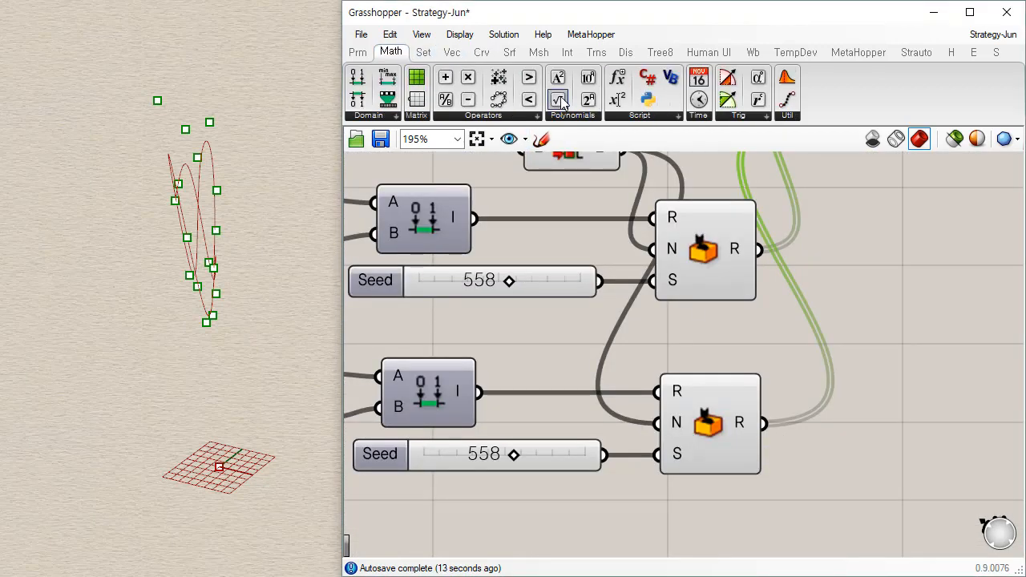
pyautogui.click(486, 117)
pyautogui.moveTo(499, 77); pyautogui.dragTo(891, 451)
pyautogui.moveTo(762, 424); pyautogui.dragTo(895, 423)
pyautogui.scroll(-3, 790, 386)
pyautogui.moveTo(790, 386); pyautogui.dragTo(616, 423, button='right')
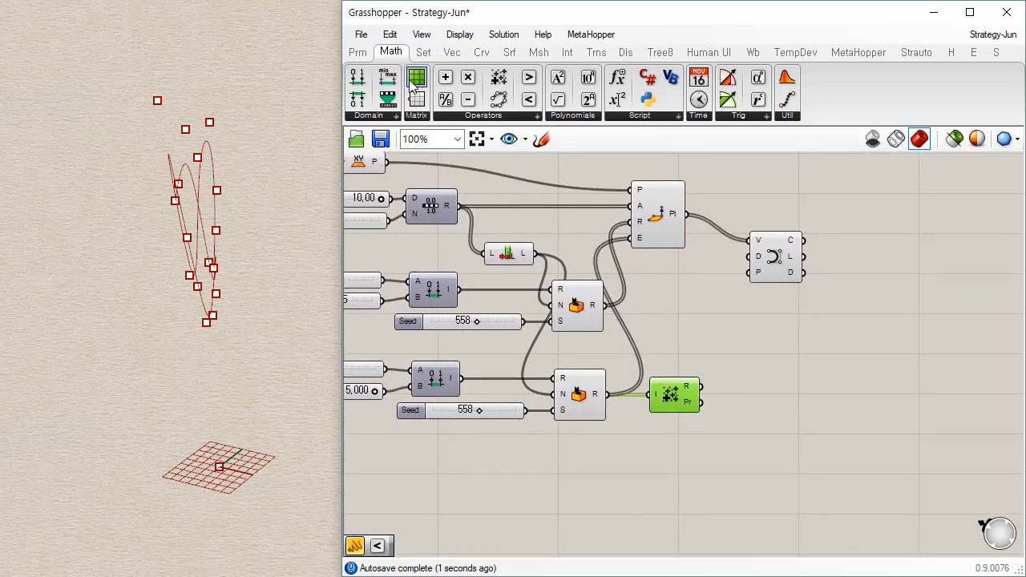
# Add a Panel fed by the lower Random output, enlarge it, and place it beyond Mass Addition
pyautogui.click(358, 52)
pyautogui.moveTo(649, 77); pyautogui.dragTo(722, 451)
pyautogui.moveTo(604, 395); pyautogui.dragTo(669, 461)
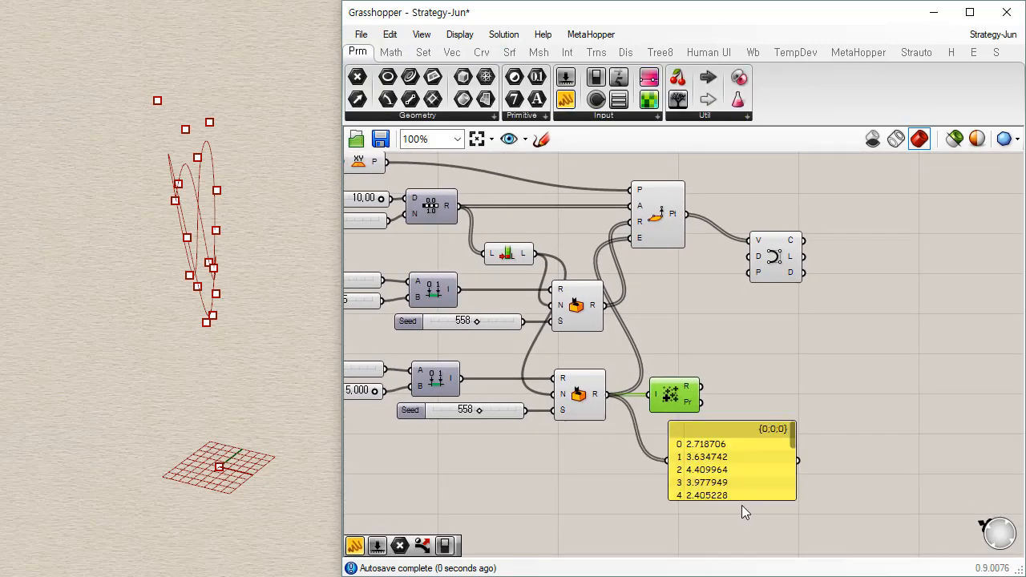
pyautogui.scroll(2, 746, 505)
pyautogui.moveTo(761, 455); pyautogui.dragTo(762, 557)
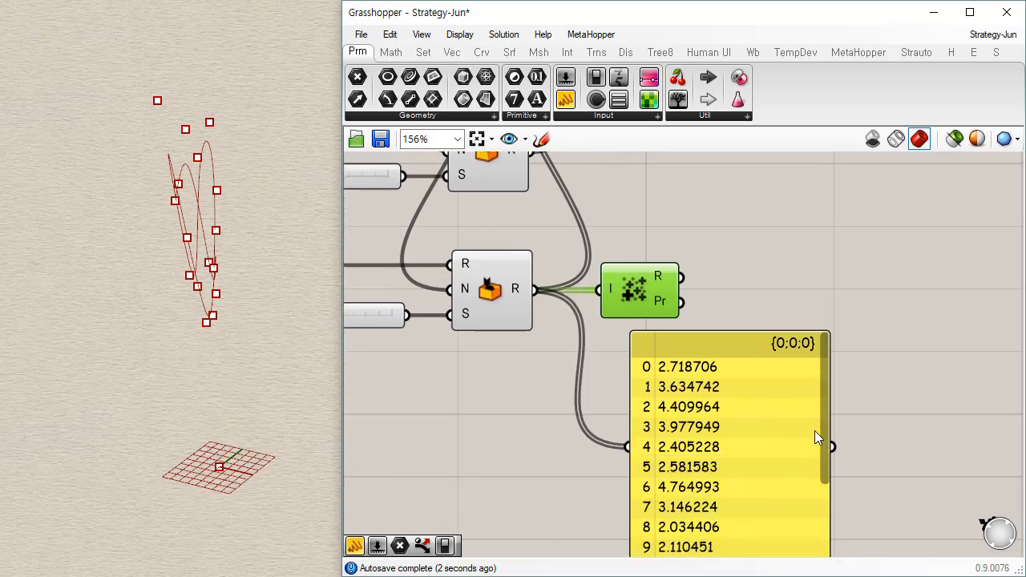
pyautogui.moveTo(823, 420); pyautogui.dragTo(809, 403)
pyautogui.moveTo(735, 426); pyautogui.dragTo(873, 348)
# Switch the panel's source to Mass Addition's Pr output and read through the list to its end
pyautogui.keyDown('shift'); pyautogui.moveTo(681, 277); pyautogui.dragTo(760, 393); pyautogui.keyUp('shift')
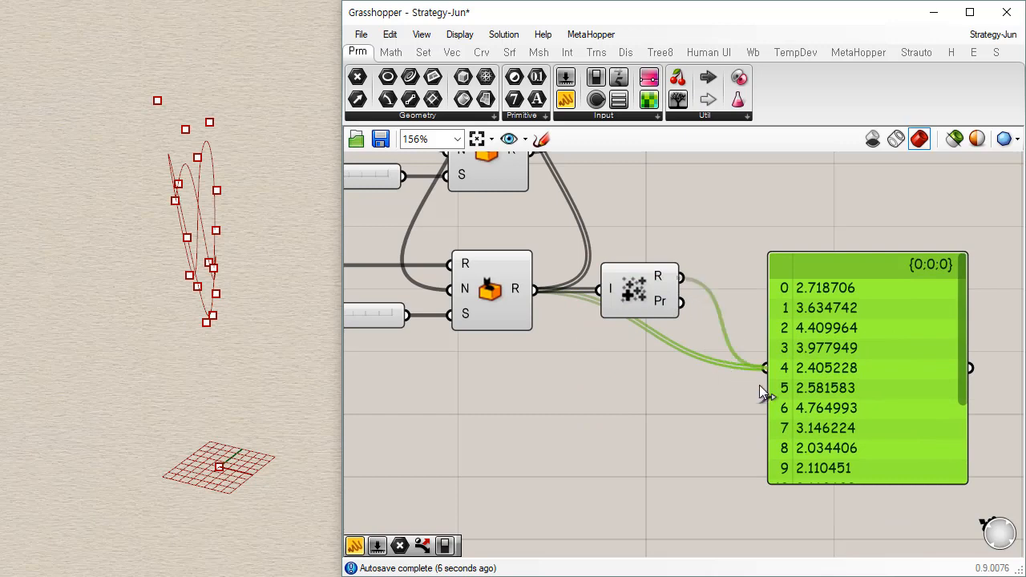
pyautogui.moveTo(680, 303); pyautogui.dragTo(784, 379)
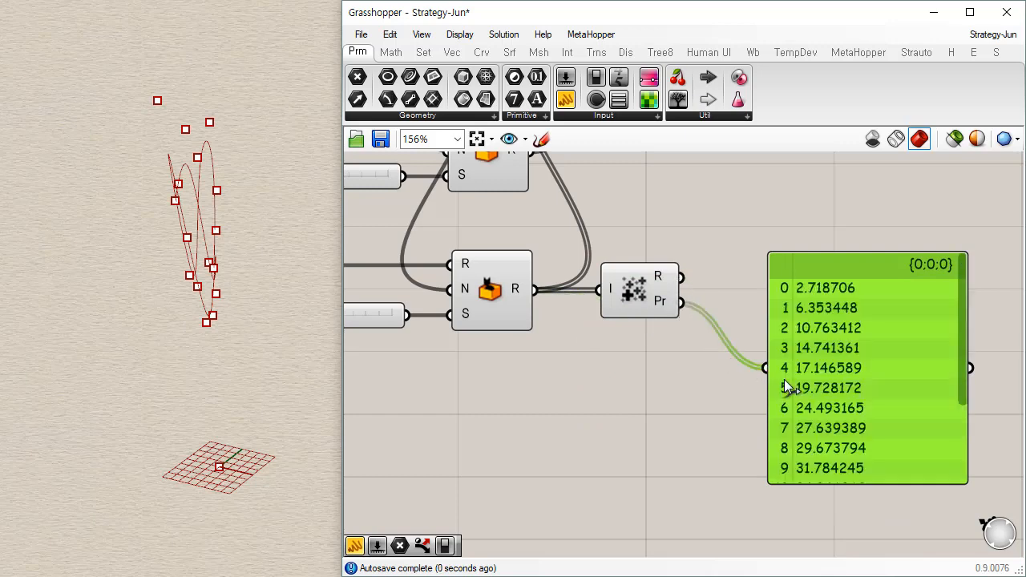
pyautogui.click(770, 371)
pyautogui.moveTo(965, 388); pyautogui.dragTo(978, 474)
# Connect Mass Addition's Pr output to Point Cylindrical's E input in place of the lower Random output
pyautogui.scroll(-3, 770, 389)
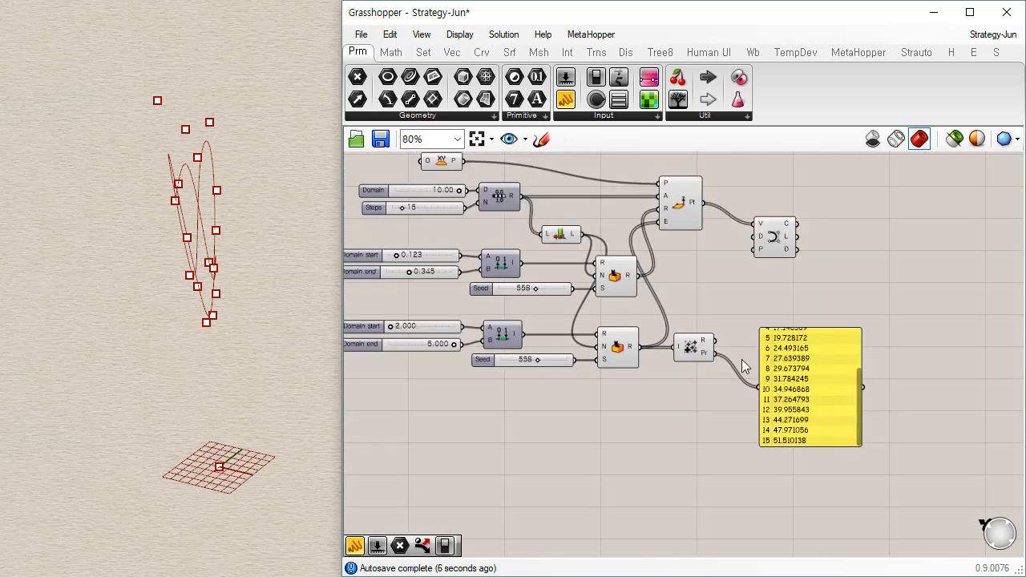
pyautogui.scroll(2, 706, 401)
pyautogui.moveTo(691, 424); pyautogui.dragTo(602, 221)
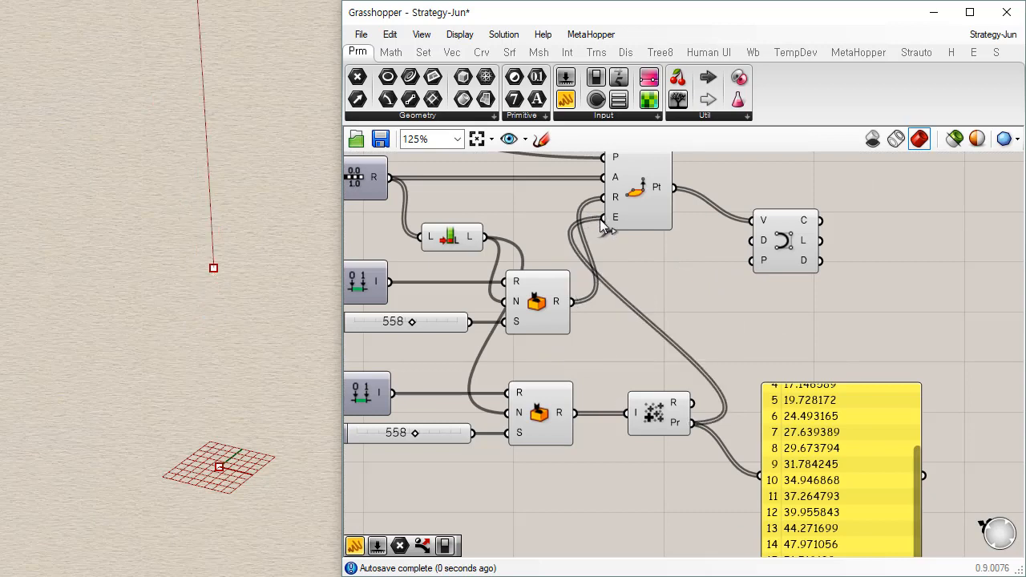
# Examine the stretched curve in the perspective view, and switch to the multi-viewport layout to inspect it from the top
pyautogui.keyDown('shift'); pyautogui.moveTo(290, 313); pyautogui.dragTo(209, 416, button='right'); pyautogui.keyUp('shift')
pyautogui.scroll(-8, 200, 382)
pyautogui.scroll(-12, 200, 383)
pyautogui.scroll(4, 200, 426)
pyautogui.keyDown('shift'); pyautogui.moveTo(269, 160); pyautogui.dragTo(256, 241, button='right'); pyautogui.keyUp('shift')
pyautogui.hotkey('ctrl', 'm')
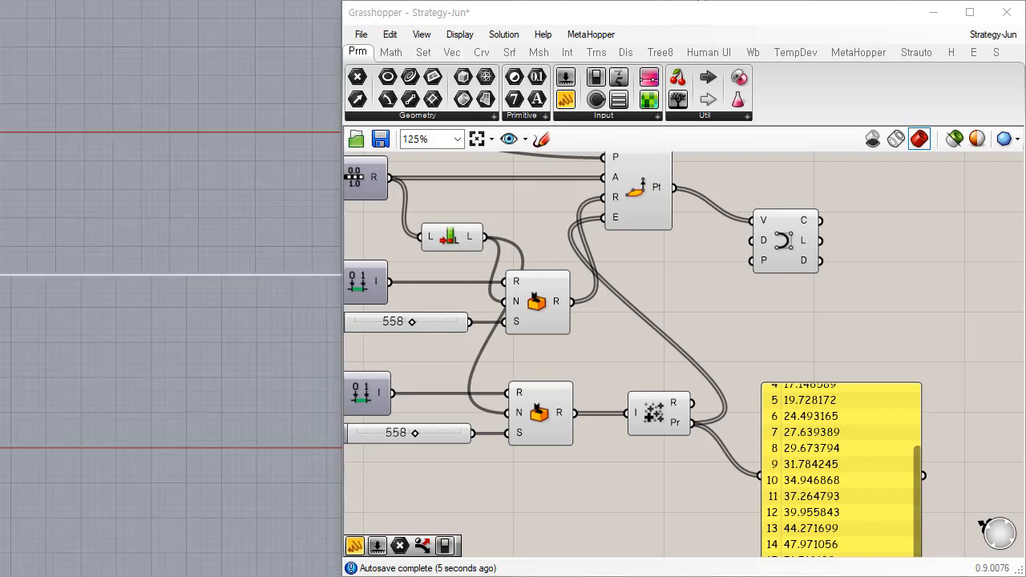
pyautogui.scroll(-10, 196, 160)
pyautogui.moveTo(196, 160); pyautogui.dragTo(112, 131, button='right')
pyautogui.scroll(15, 126, 113)
pyautogui.scroll(5, 124, 133)
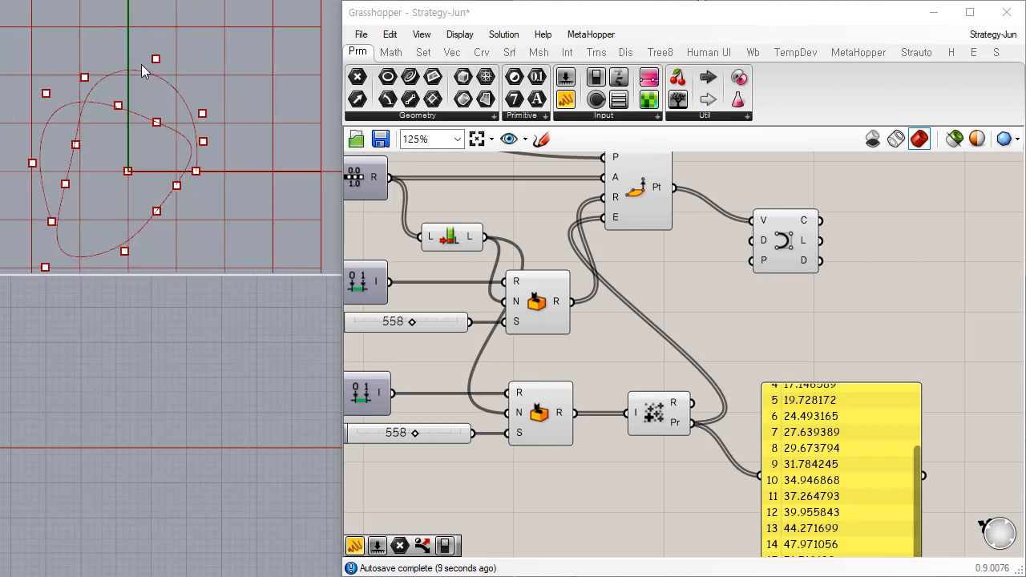
# Examine the curve and its points from the top, then return to a maximized perspective view and inspect their full height
pyautogui.moveTo(115, 187); pyautogui.dragTo(137, 141, button='right')
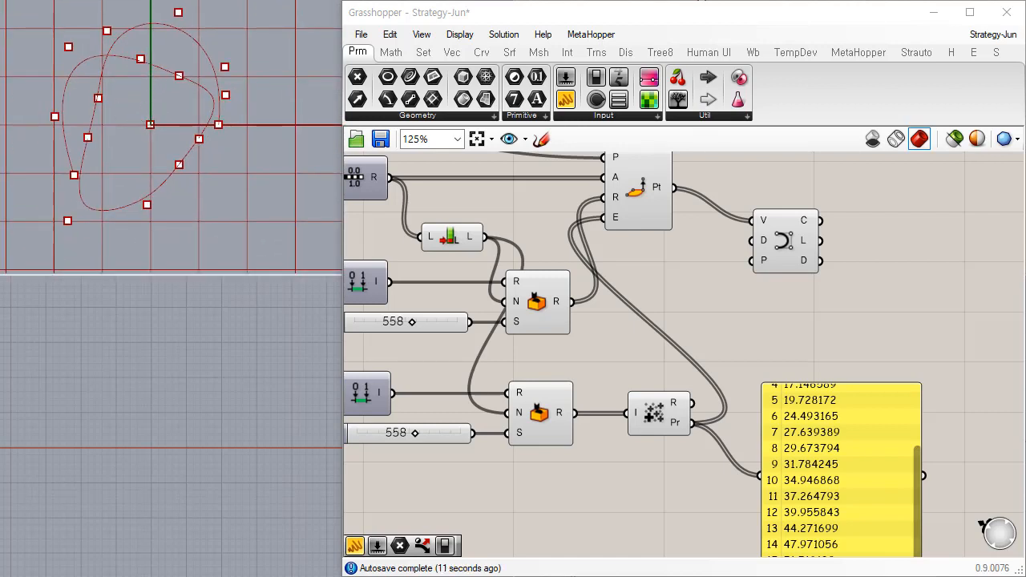
pyautogui.hotkey('ctrl', 'F4')
pyautogui.keyDown('shift'); pyautogui.moveTo(189, 275); pyautogui.dragTo(205, 236, button='right'); pyautogui.keyUp('shift')
pyautogui.moveTo(163, 394); pyautogui.dragTo(184, 521, button='right')
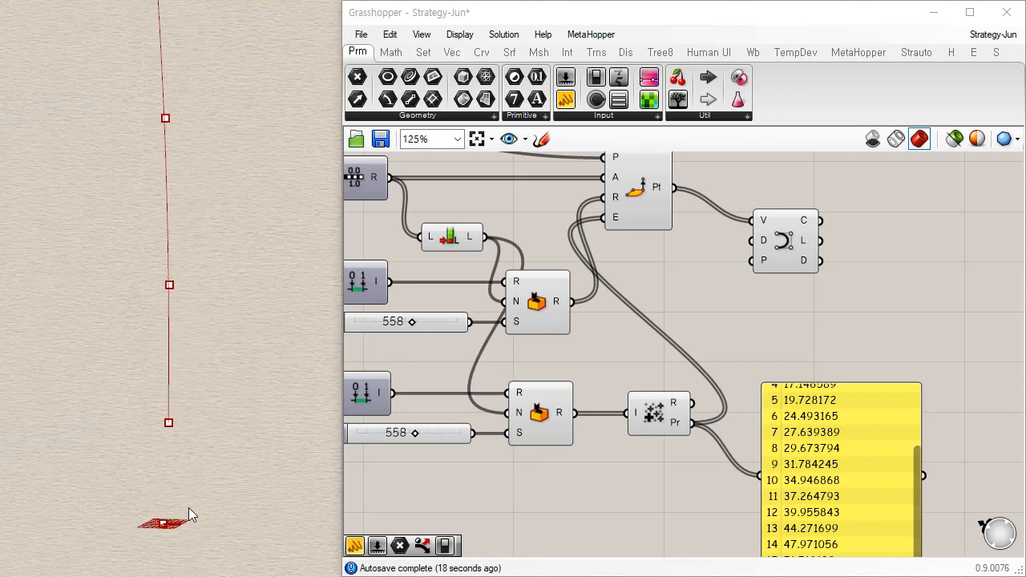
pyautogui.moveTo(201, 484)
pyautogui.mouseDown(button='right')
pyautogui.moveTo(203, 449)
pyautogui.moveTo(198, 490)
pyautogui.mouseUp(button='right')
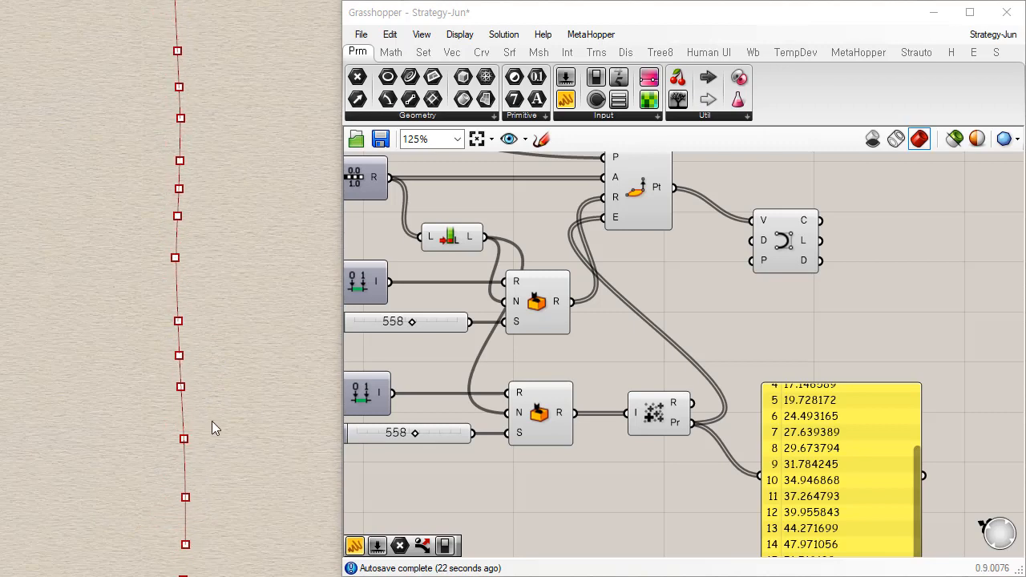
pyautogui.scroll(-4, 222, 293)
pyautogui.moveTo(225, 329); pyautogui.dragTo(215, 361, button='right')
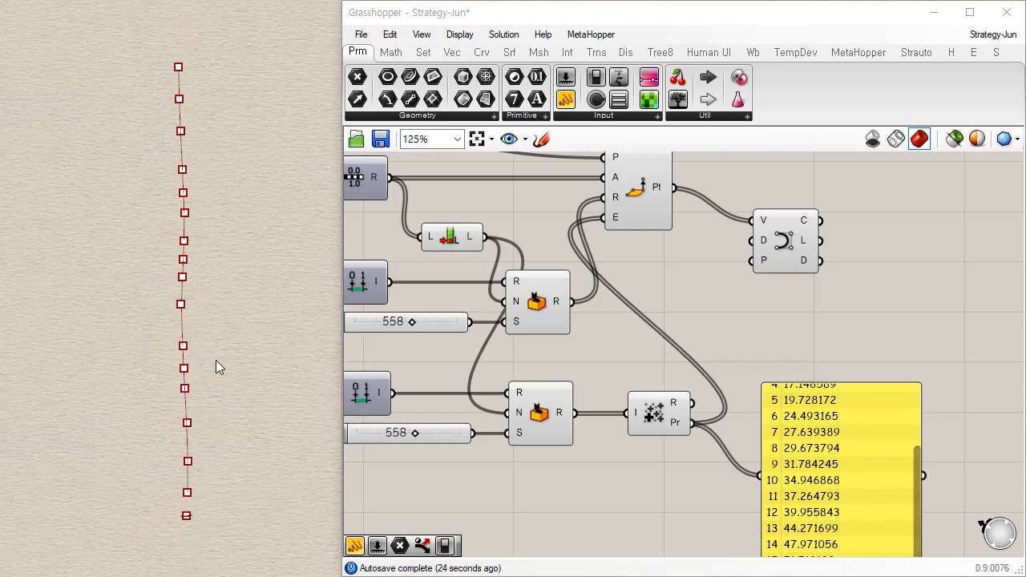
# Move the Nurbs Curve component closer to Point Cylindrical and turn off the preview of all upstream components
pyautogui.moveTo(788, 257); pyautogui.dragTo(804, 223)
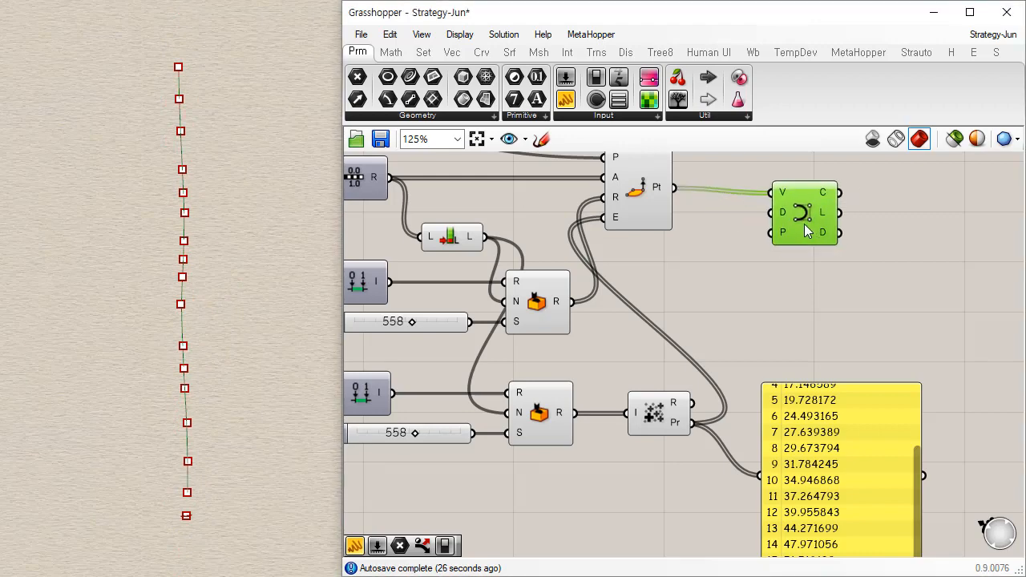
pyautogui.click(729, 345)
pyautogui.scroll(-3, 727, 336)
pyautogui.moveTo(738, 207); pyautogui.dragTo(425, 425)
pyautogui.click(586, 451)
pyautogui.moveTo(761, 282); pyautogui.dragTo(741, 282)
pyautogui.scroll(2, 611, 165)
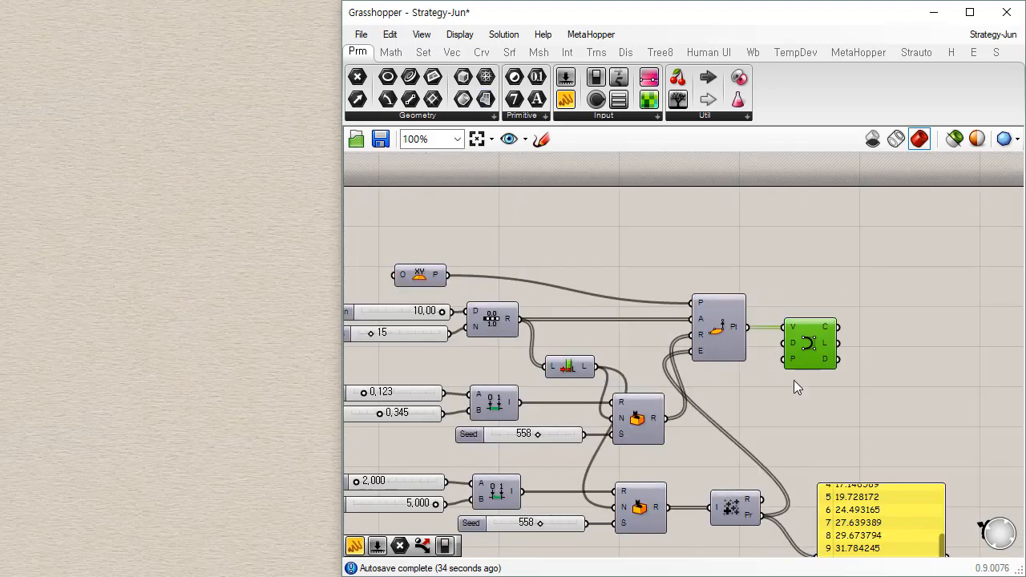
# Set the radius domain sliders to a start of 0.571 and an end of 1.000
pyautogui.moveTo(198, 321); pyautogui.dragTo(169, 308, button='right')
pyautogui.scroll(2, 503, 425)
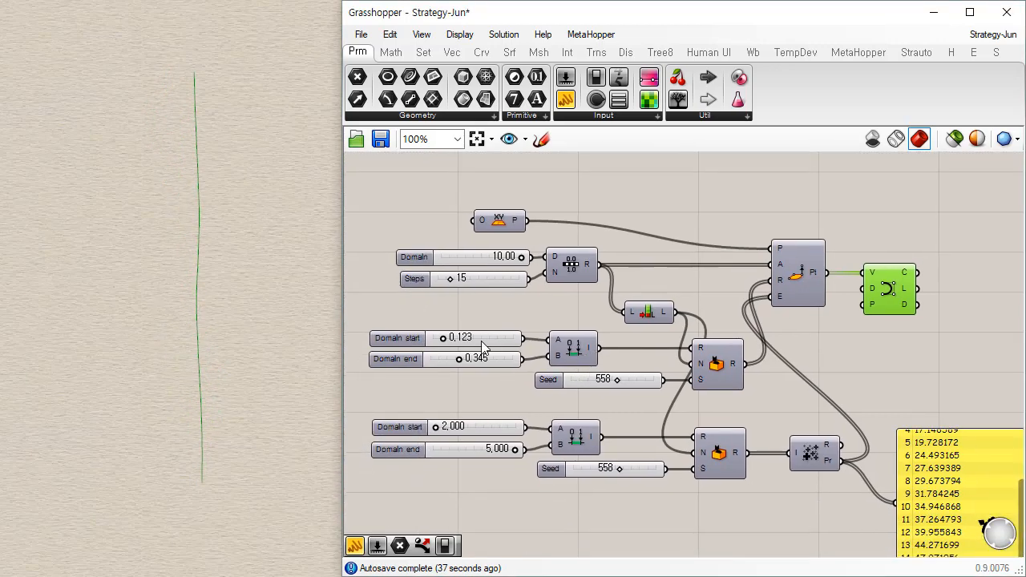
pyautogui.moveTo(446, 369); pyautogui.dragTo(544, 372)
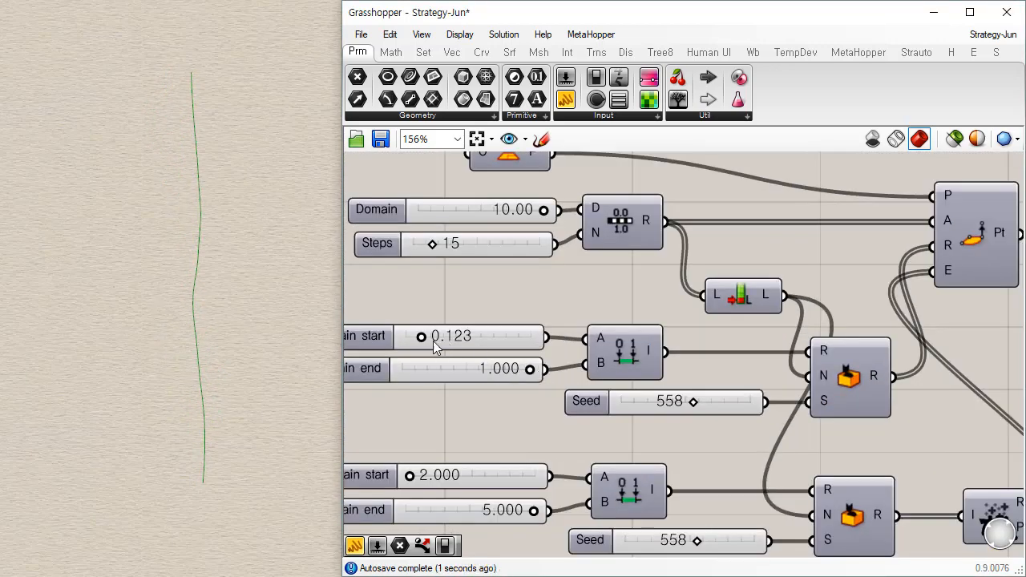
pyautogui.moveTo(420, 337); pyautogui.dragTo(484, 346)
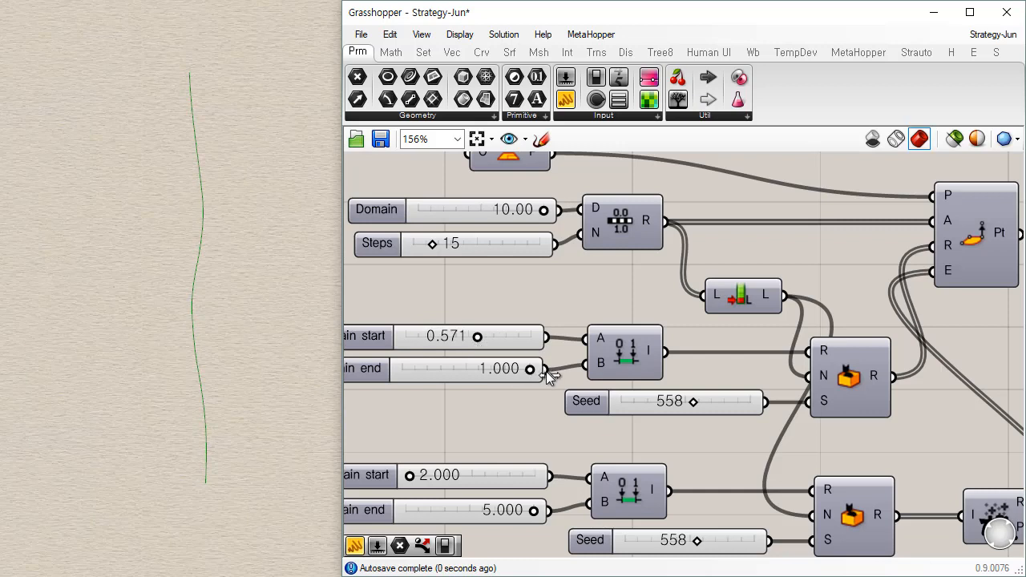
pyautogui.moveTo(240, 275); pyautogui.dragTo(257, 238, button='right')
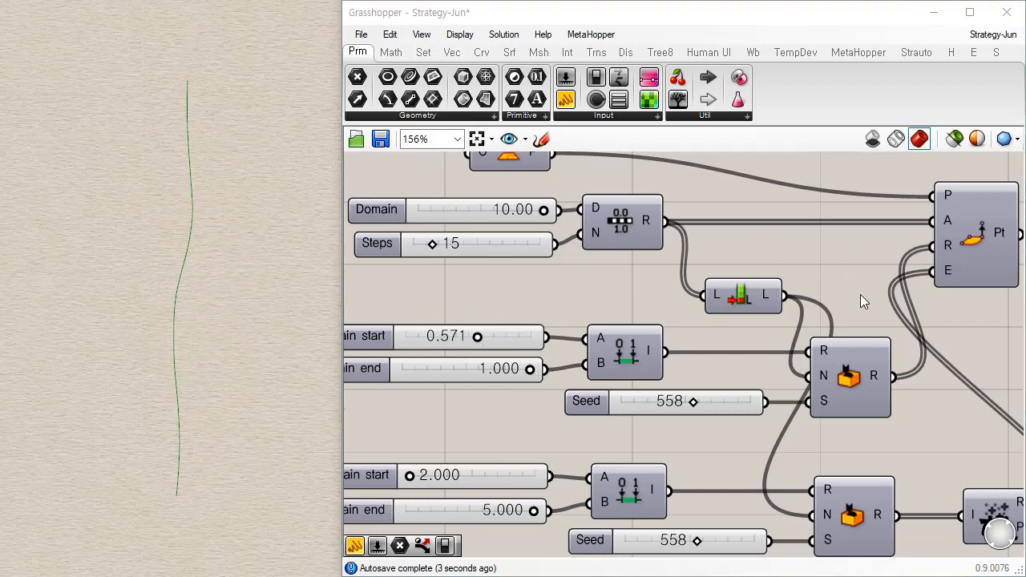
# Set the elevation domain sliders to a start of 2.209 and an end of 3.542
pyautogui.moveTo(858, 303); pyautogui.dragTo(832, 277, button='right')
pyautogui.scroll(-3, 628, 394)
pyautogui.moveTo(559, 436); pyautogui.dragTo(539, 351, button='right')
pyautogui.scroll(4, 542, 348)
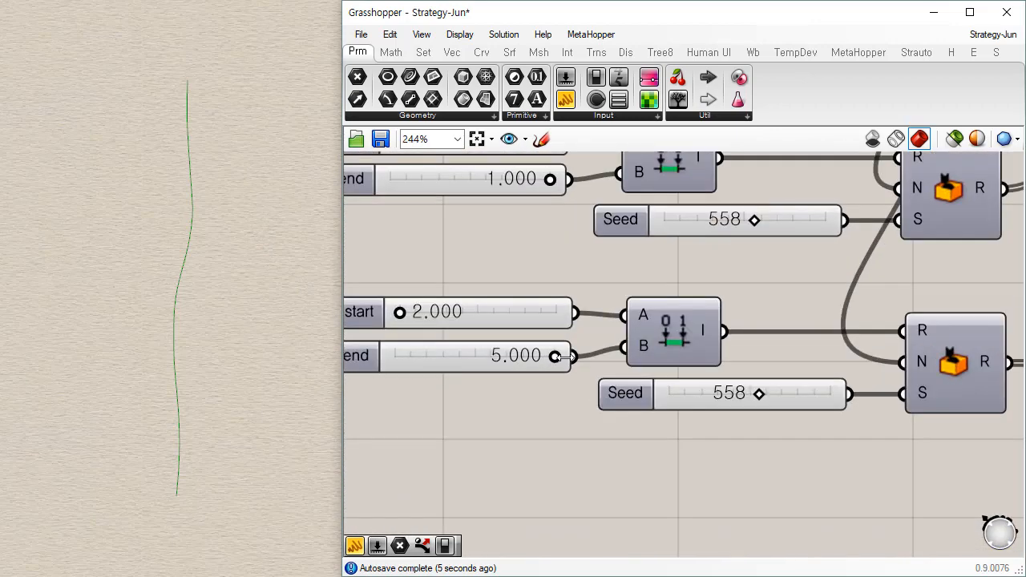
pyautogui.scroll(1, 559, 358)
pyautogui.moveTo(552, 355); pyautogui.dragTo(455, 355)
pyautogui.moveTo(357, 301); pyautogui.dragTo(372, 301)
pyautogui.moveTo(208, 336); pyautogui.dragTo(216, 367, button='right')
pyautogui.moveTo(195, 416); pyautogui.dragTo(194, 403, button='right')
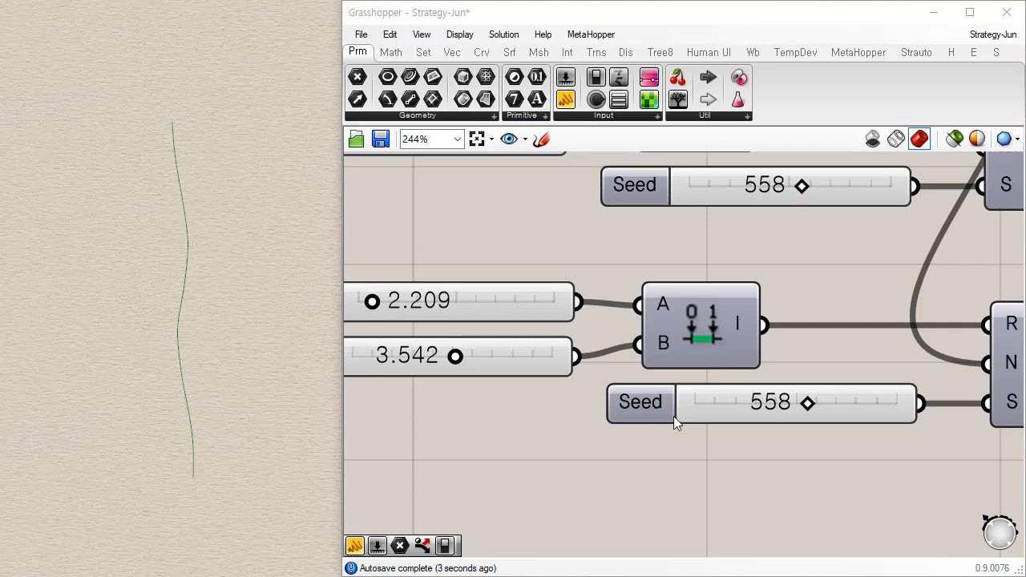
# Add a Curve parameter fed by Nurbs Curve's C output, and hide the Nurbs Curve component's preview
pyautogui.moveTo(824, 380); pyautogui.dragTo(748, 292, button='right')
pyautogui.scroll(-5, 684, 370)
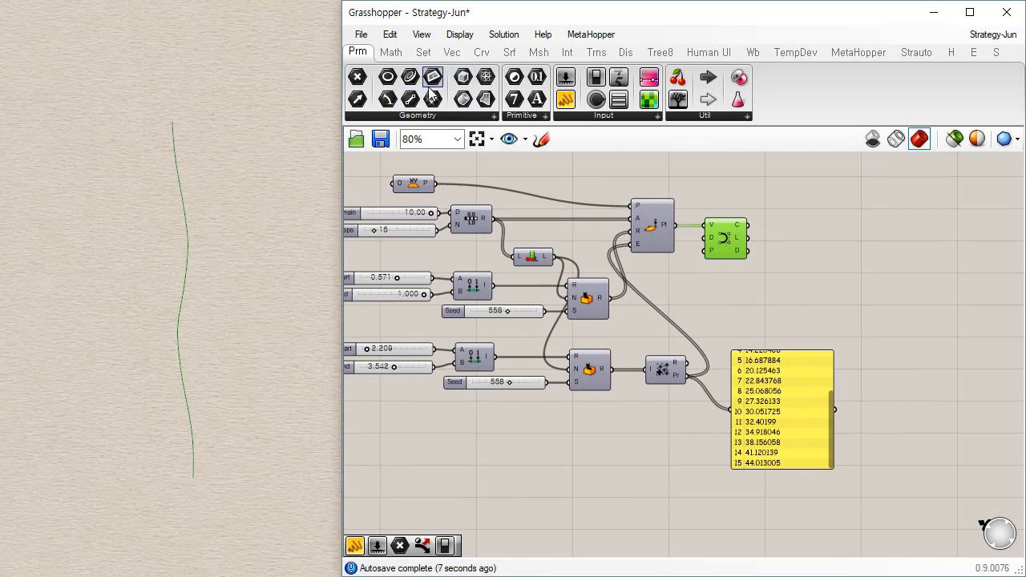
pyautogui.moveTo(409, 76); pyautogui.dragTo(782, 221)
pyautogui.scroll(5, 766, 227)
pyautogui.moveTo(707, 209); pyautogui.dragTo(764, 207)
pyautogui.moveTo(795, 202); pyautogui.dragTo(805, 207)
pyautogui.click(672, 239)
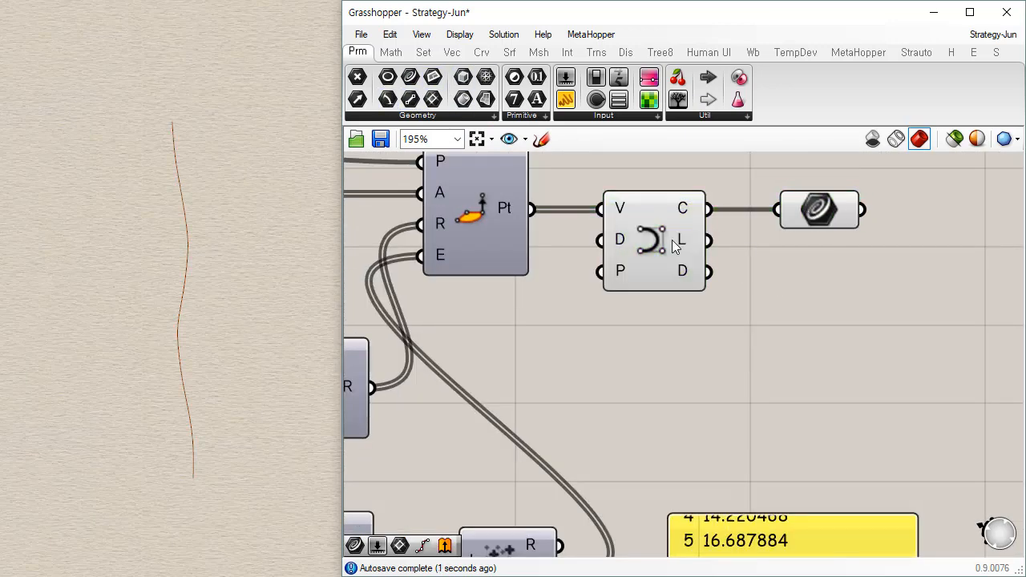
pyautogui.click(761, 269)
pyautogui.click(805, 206)
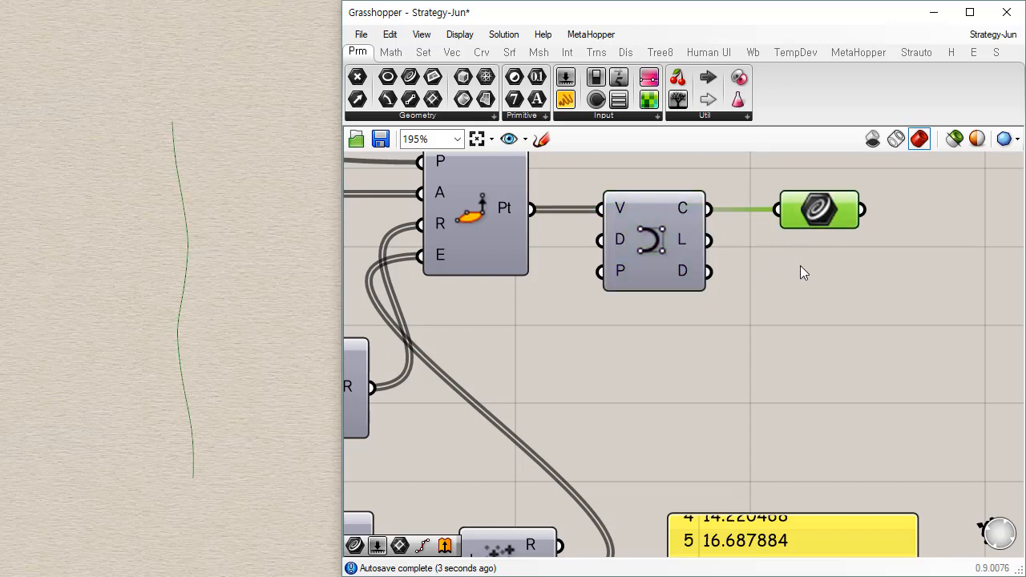
# Move the elevation list panel clear of the curve-generating components
pyautogui.scroll(-5, 791, 489)
pyautogui.moveTo(728, 425); pyautogui.dragTo(900, 345)
pyautogui.moveTo(773, 320); pyautogui.dragTo(736, 343, button='right')
pyautogui.click(716, 273)
pyautogui.click(722, 336)
pyautogui.scroll(2, 730, 321)
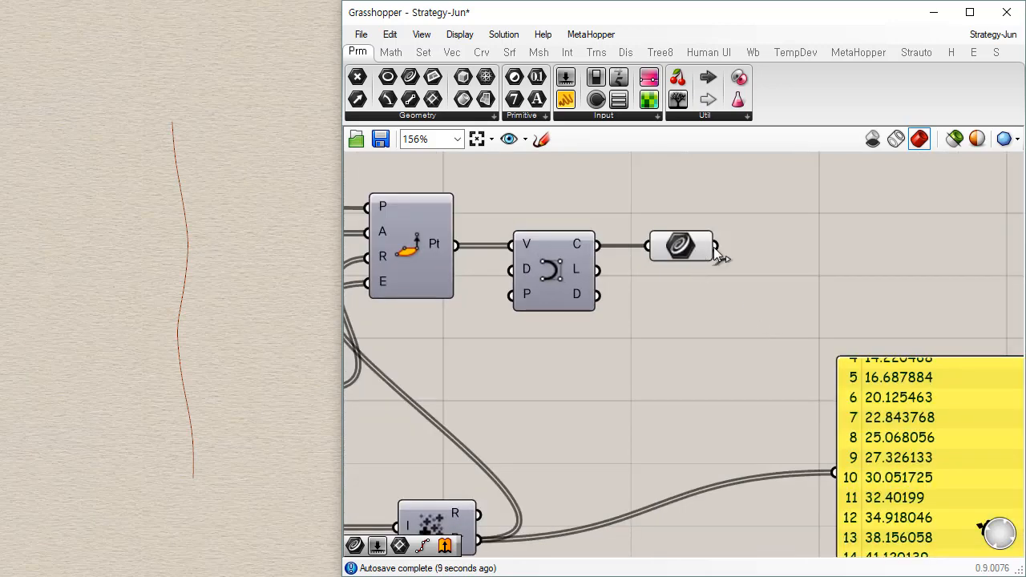
pyautogui.click(688, 252)
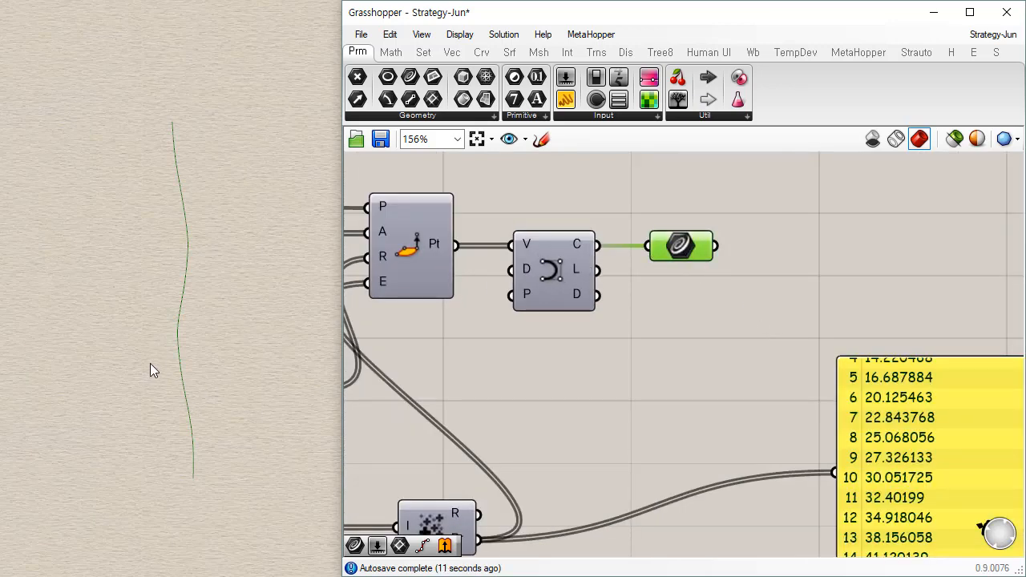
# Group all curve-generating components, from the XY plane and sliders to the Curve parameter, leaving the panel out
pyautogui.scroll(-5, 625, 364)
pyautogui.moveTo(776, 272); pyautogui.dragTo(409, 483)
pyautogui.hotkey('ctrl', 'g')
pyautogui.click(748, 463)
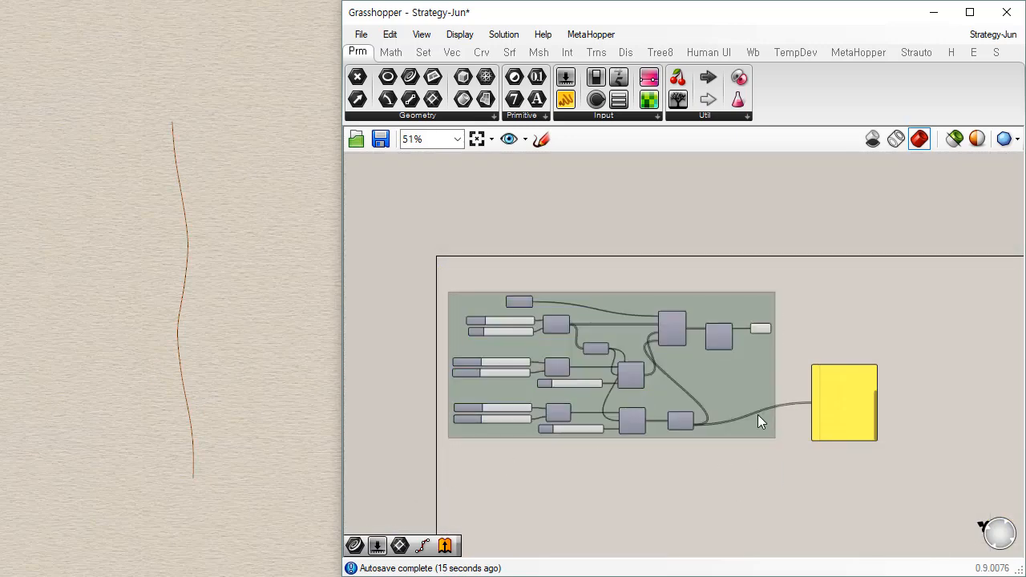
# Add a second Curve parameter outside the group and connect the grouped Curve parameter's output to it
pyautogui.scroll(5, 772, 348)
pyautogui.moveTo(777, 337); pyautogui.dragTo(527, 320, button='right')
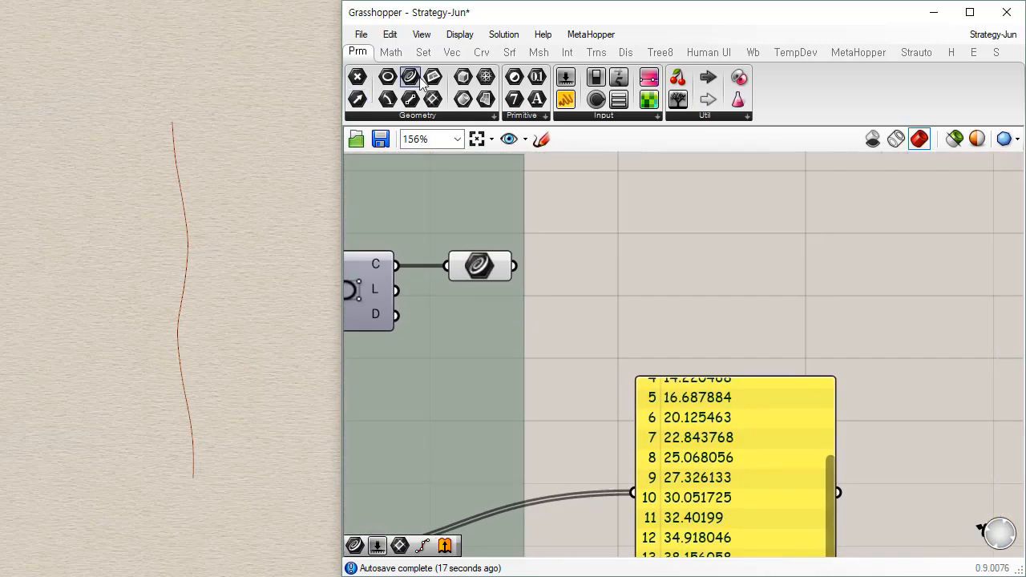
pyautogui.moveTo(676, 205); pyautogui.dragTo(742, 249)
pyautogui.moveTo(516, 266); pyautogui.dragTo(689, 270)
pyautogui.click(832, 291)
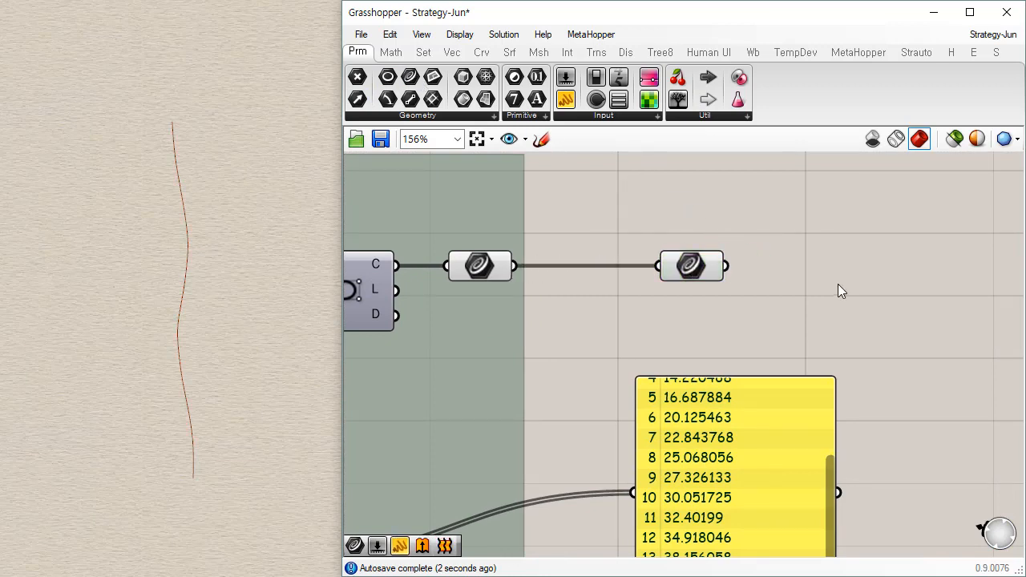
# Add a Divide Curve component, feed its C input from the second Curve parameter, and place it beside that parameter
pyautogui.doubleClick(838, 284)
pyautogui.write('divide')
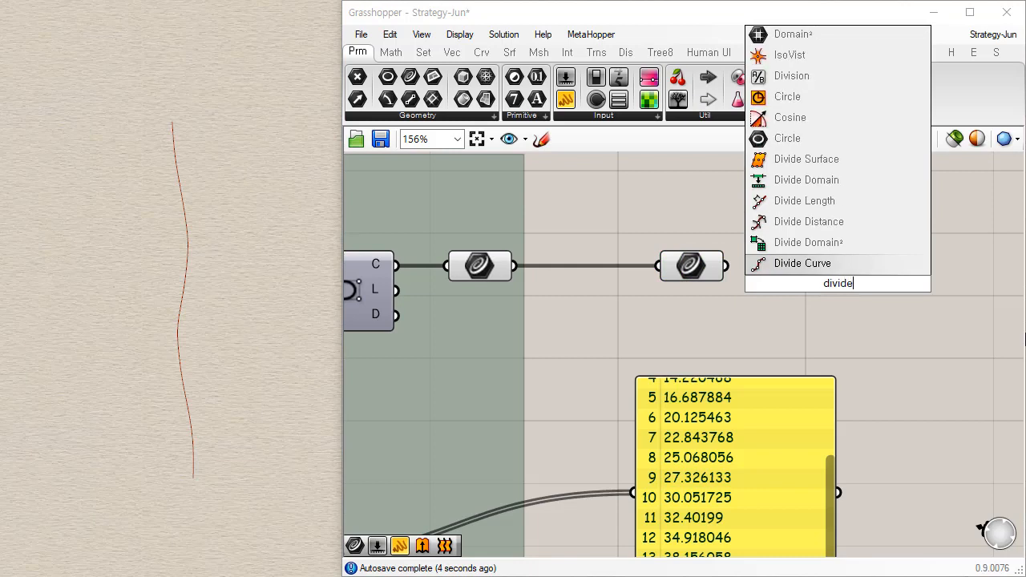
pyautogui.click(788, 263)
pyautogui.moveTo(725, 265); pyautogui.dragTo(928, 284)
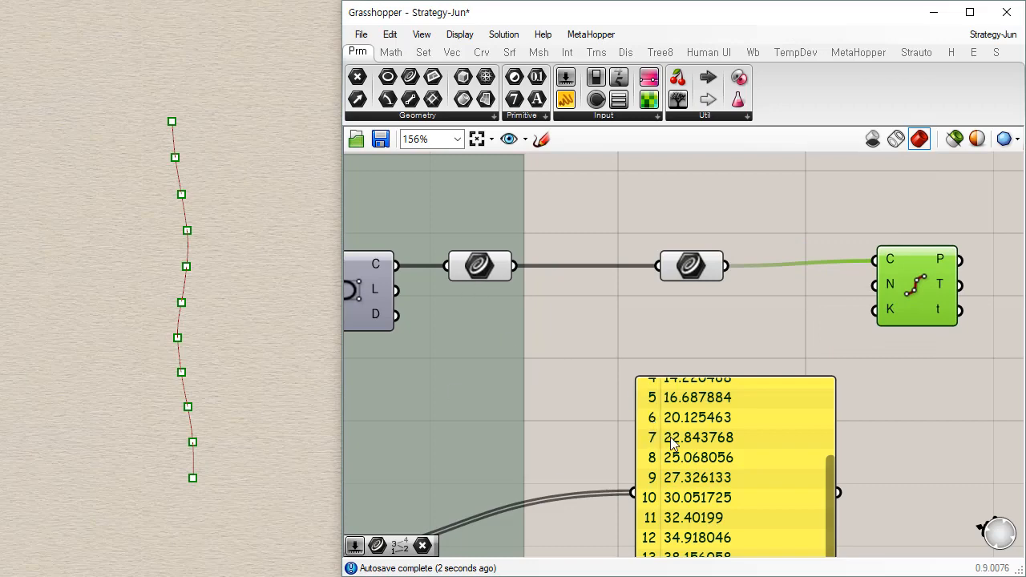
pyautogui.scroll(-5, 672, 445)
pyautogui.scroll(3, 711, 324)
pyautogui.moveTo(711, 324); pyautogui.dragTo(616, 318)
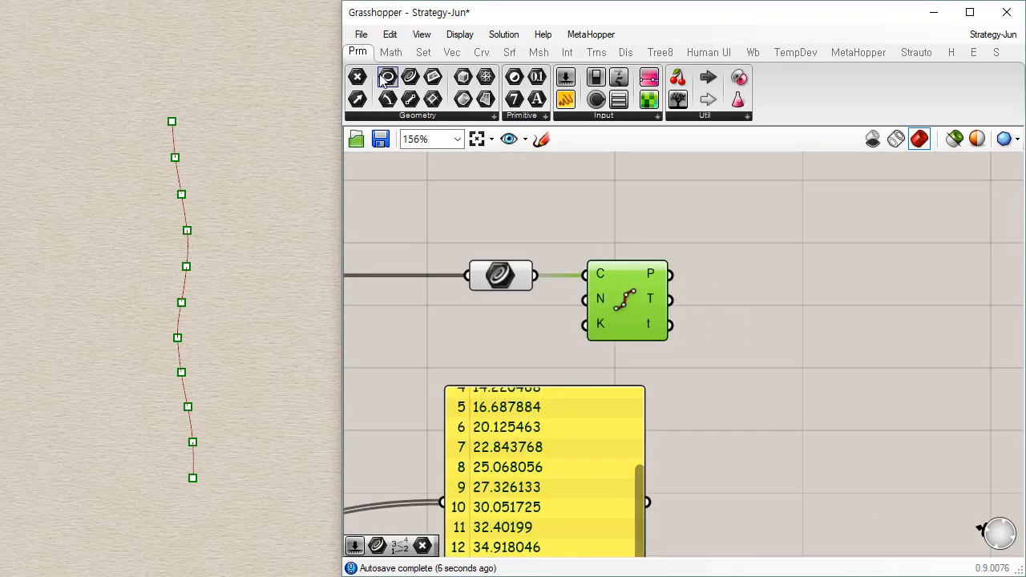
# Add a Point parameter fed by Divide Curve's P output and line it up with that output
pyautogui.moveTo(357, 76); pyautogui.dragTo(755, 275)
pyautogui.scroll(-4, 735, 292)
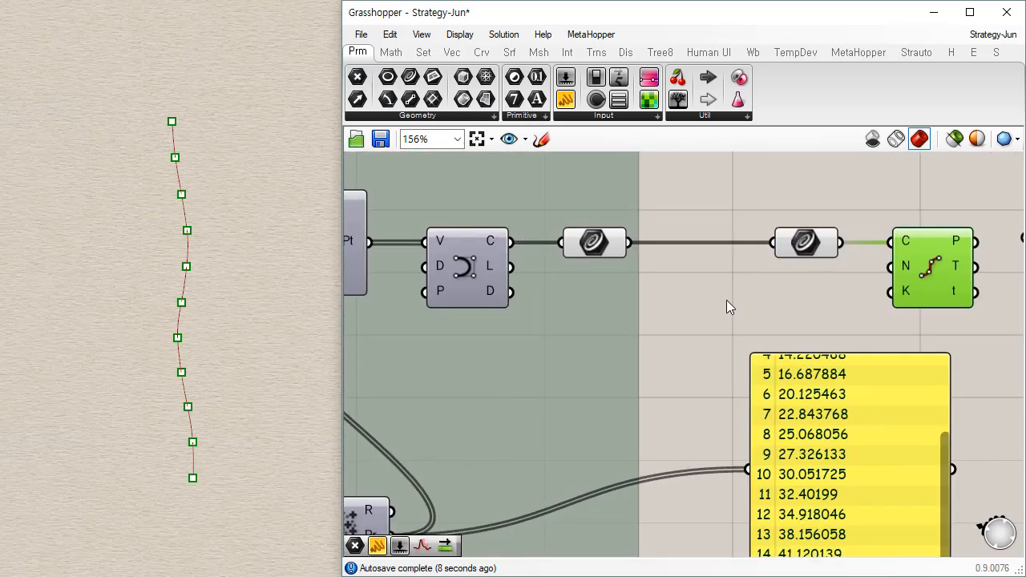
pyautogui.scroll(3, 432, 256)
pyautogui.moveTo(463, 272); pyautogui.dragTo(988, 269)
pyautogui.moveTo(993, 303); pyautogui.dragTo(835, 296, button='right')
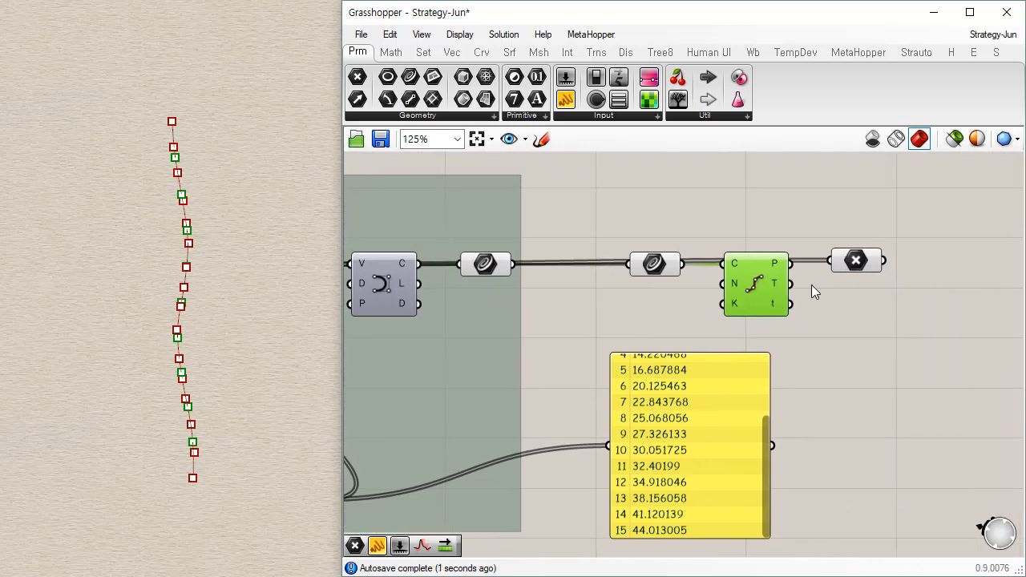
pyautogui.click(827, 299)
pyautogui.moveTo(821, 254); pyautogui.dragTo(845, 261)
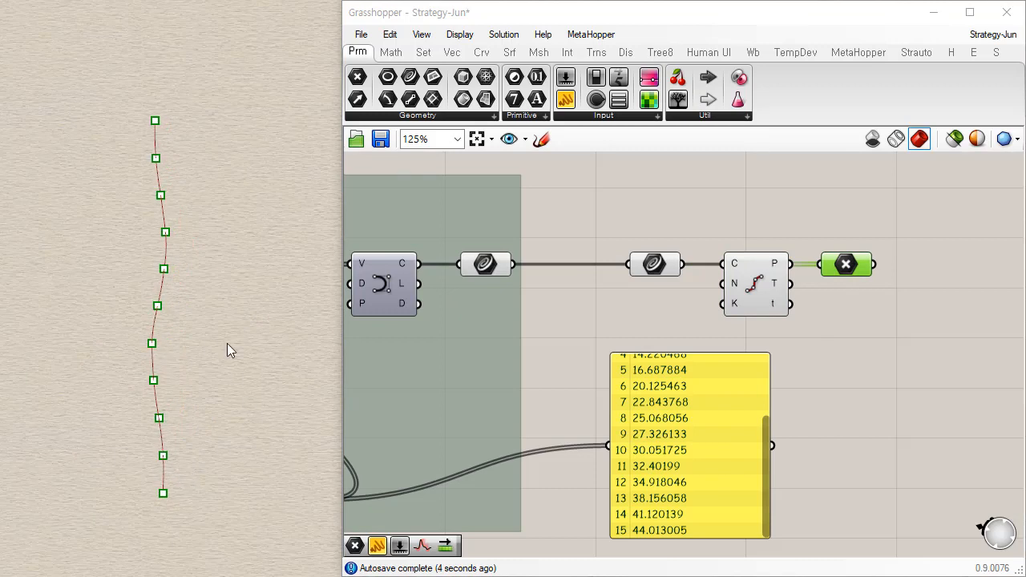
# Delete the panel listing the cumulative elevations
pyautogui.click(649, 426)
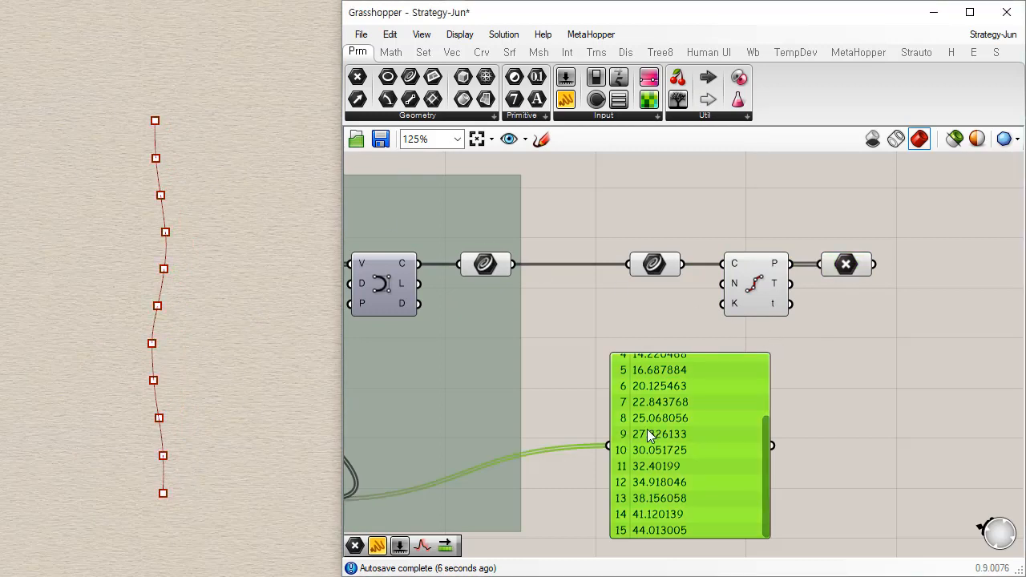
pyautogui.press('Delete')
pyautogui.moveTo(527, 413); pyautogui.dragTo(694, 368, button='right')
pyautogui.scroll(-2, 695, 369)
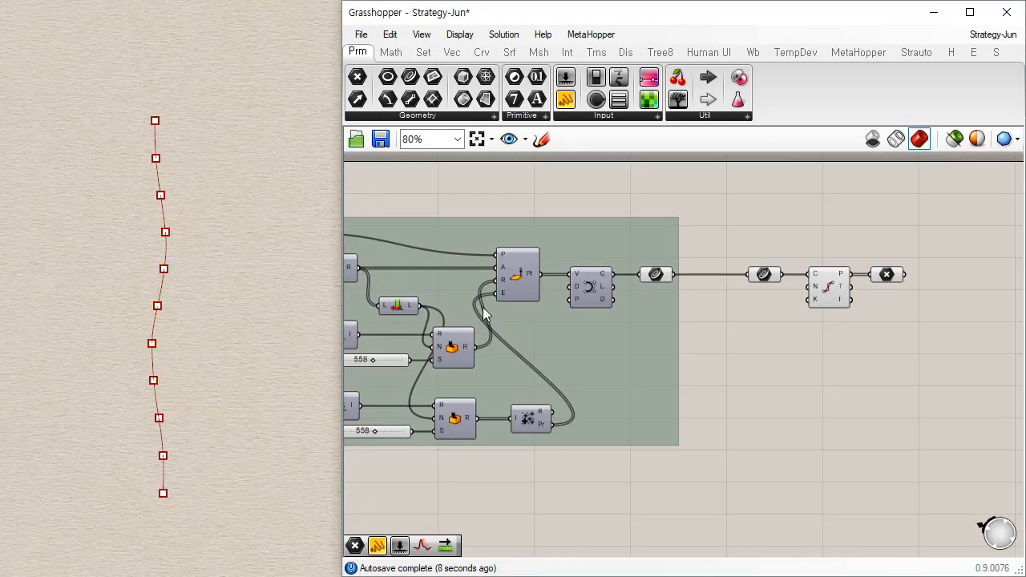
# Add a Point Polar component and place it beyond the Point parameter
pyautogui.scroll(2, 482, 309)
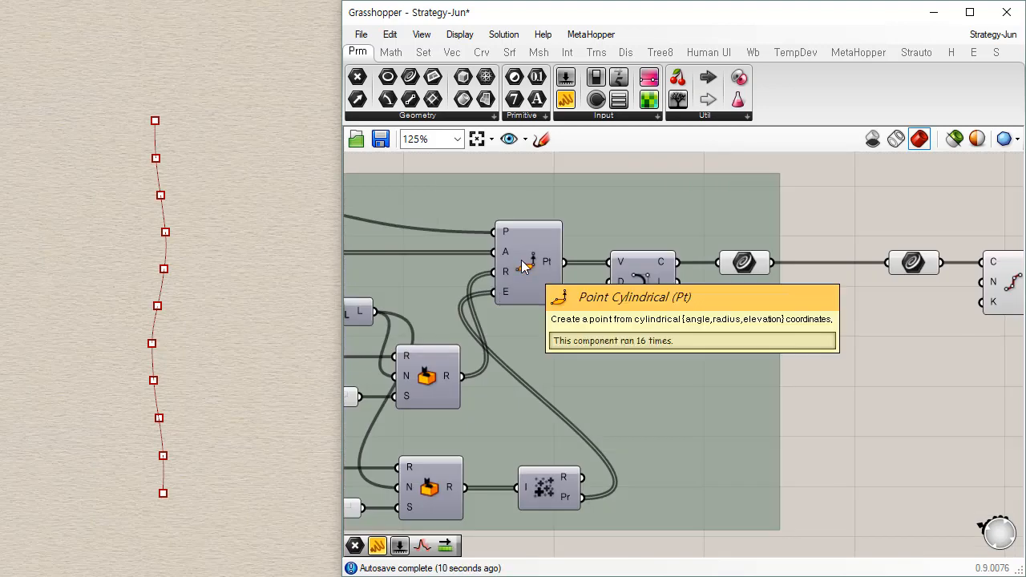
pyautogui.click(453, 54)
pyautogui.click(631, 121)
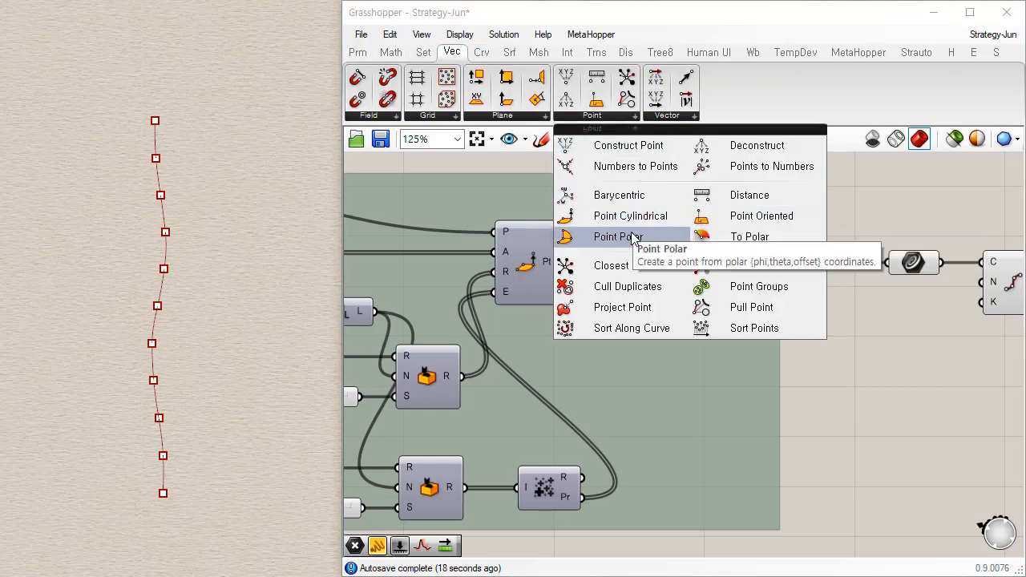
pyautogui.click(580, 238)
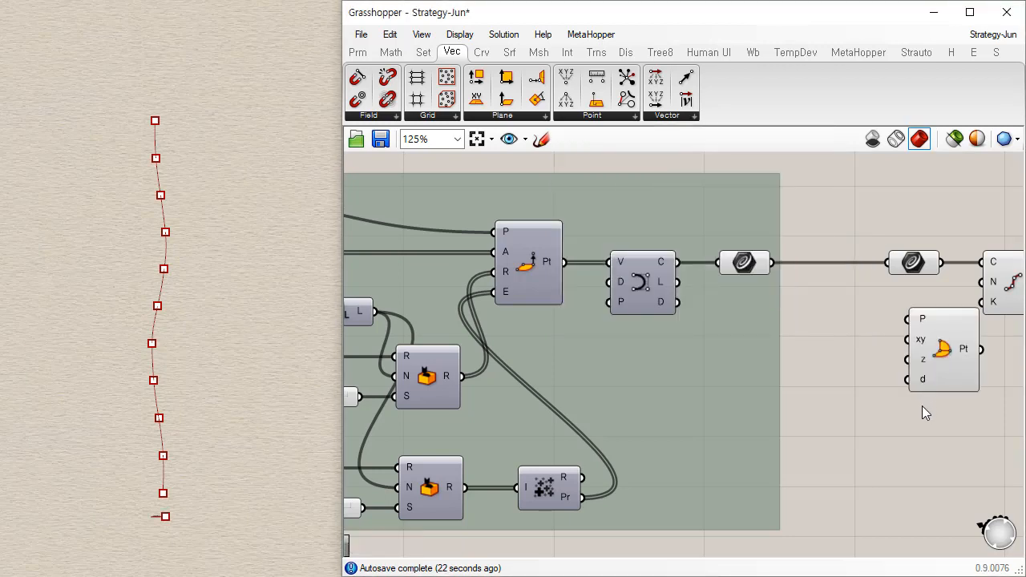
pyautogui.moveTo(923, 405); pyautogui.dragTo(462, 350, button='right')
pyautogui.click(465, 349)
pyautogui.moveTo(505, 317); pyautogui.dragTo(777, 253)
# Connect the Point parameter's output to Point Polar's P input and shift Point Polar slightly farther along
pyautogui.click(646, 215)
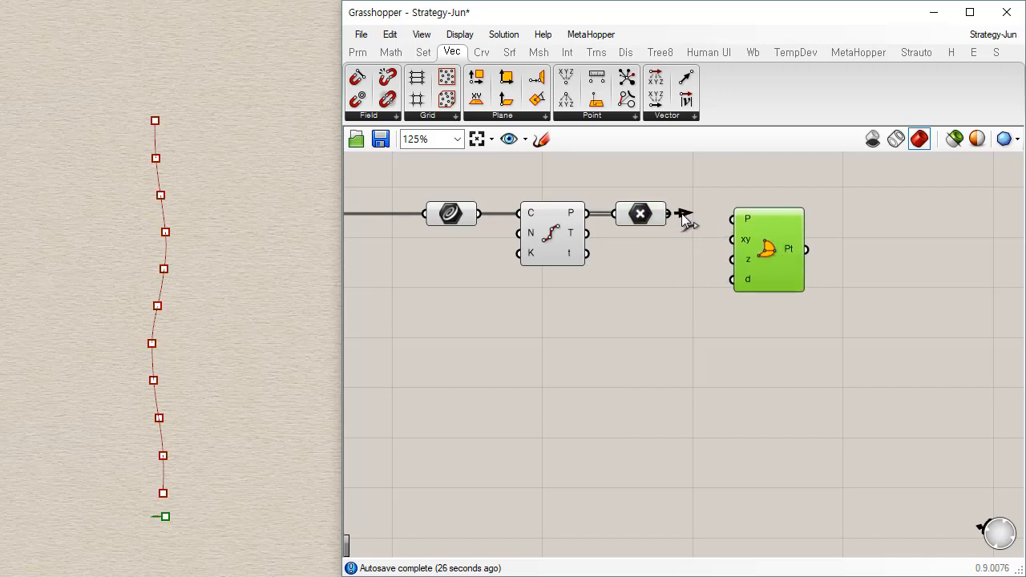
pyautogui.click(642, 212)
pyautogui.moveTo(669, 214); pyautogui.dragTo(738, 220)
pyautogui.moveTo(777, 263); pyautogui.dragTo(804, 254)
# Inspect the Point Polar results against the division points in perspective and from the top in the multi-viewport layout
pyautogui.moveTo(244, 269); pyautogui.dragTo(218, 385, button='right')
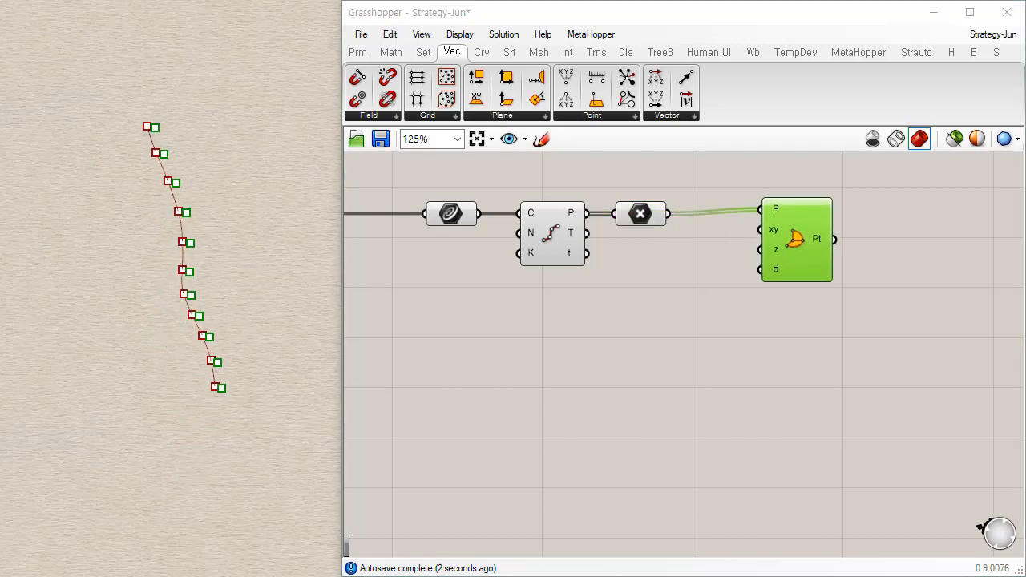
pyautogui.hotkey('ctrl', 'm')
pyautogui.moveTo(130, 102); pyautogui.dragTo(105, 143, button='right')
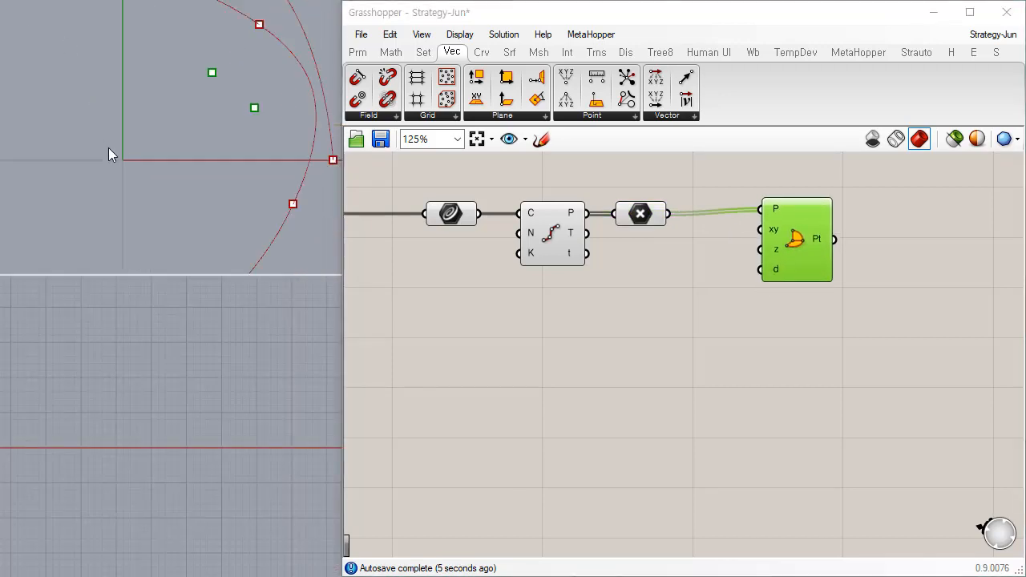
pyautogui.scroll(-12, 113, 152)
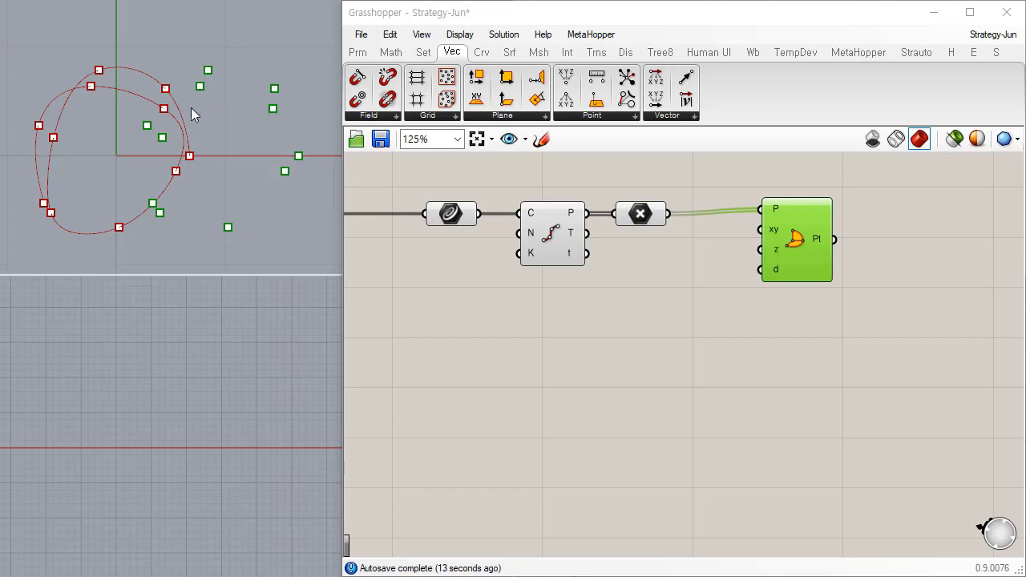
# Check the XY angle, z and offset inputs of Point Polar and align the component level with the Point parameter
pyautogui.moveTo(229, 117); pyautogui.dragTo(170, 120, button='right')
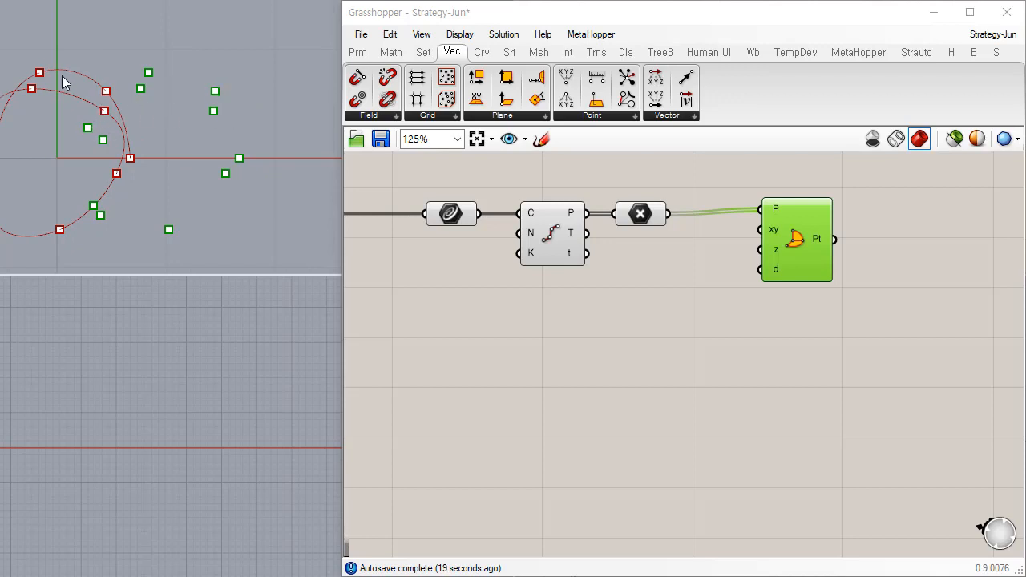
pyautogui.moveTo(104, 138); pyautogui.dragTo(160, 132, button='right')
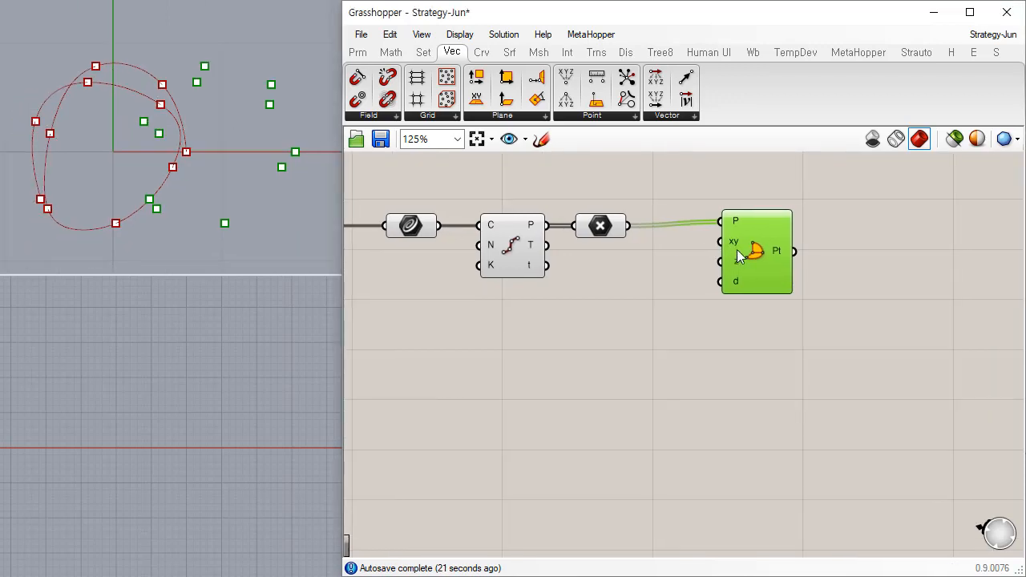
pyautogui.scroll(2, 733, 250)
pyautogui.moveTo(737, 238)
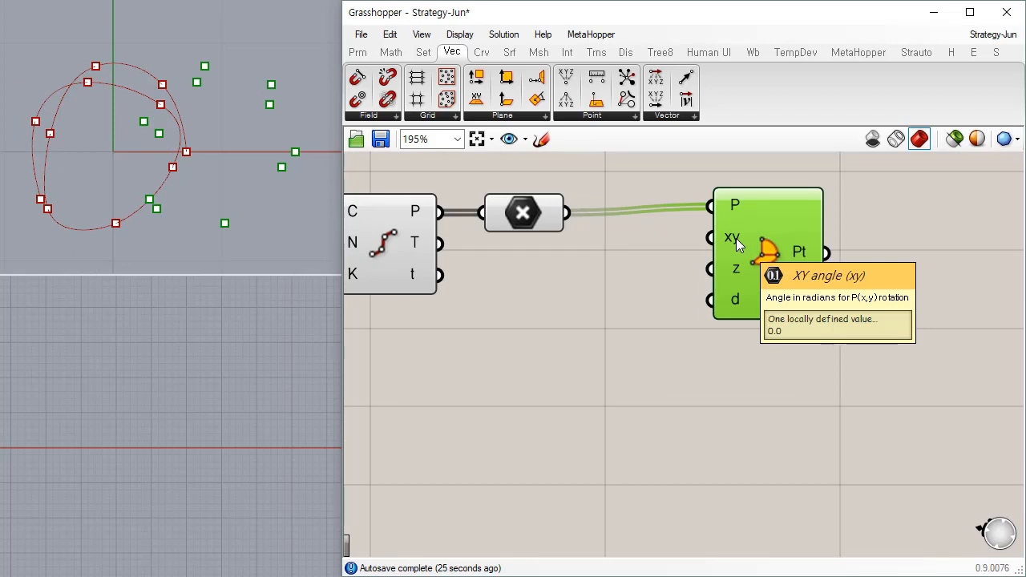
pyautogui.moveTo(731, 271)
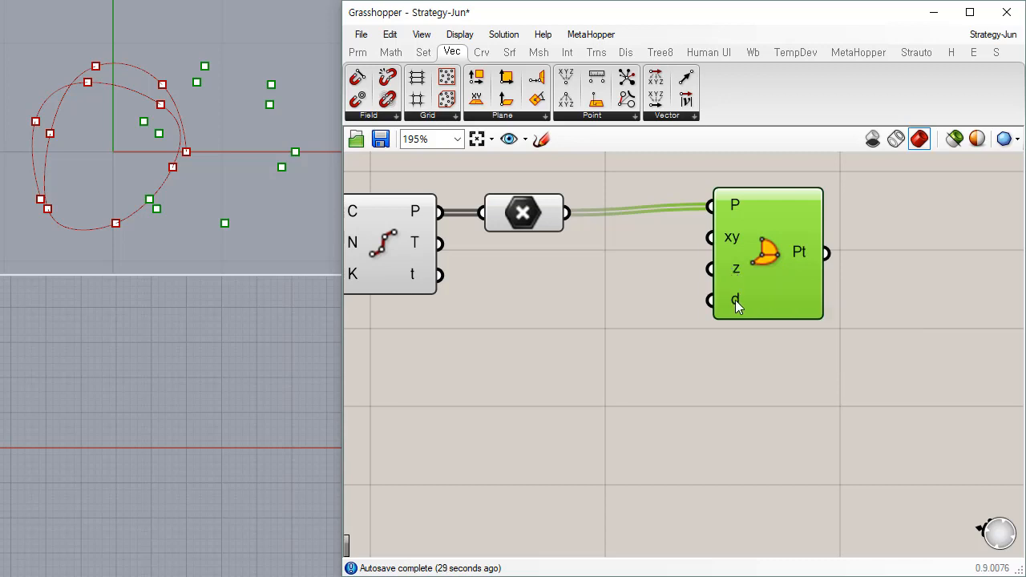
pyautogui.moveTo(735, 300)
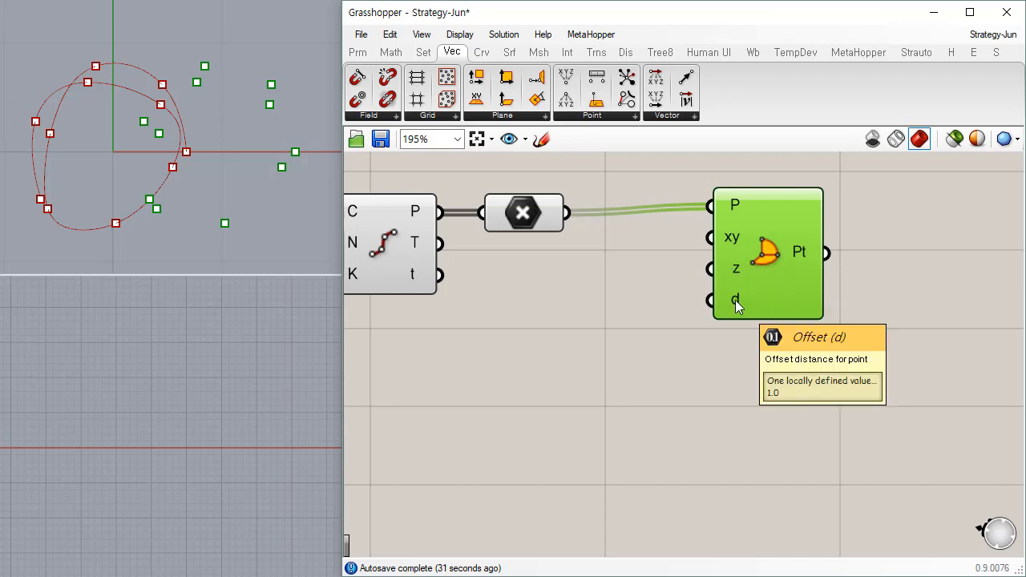
pyautogui.moveTo(763, 289); pyautogui.dragTo(772, 296)
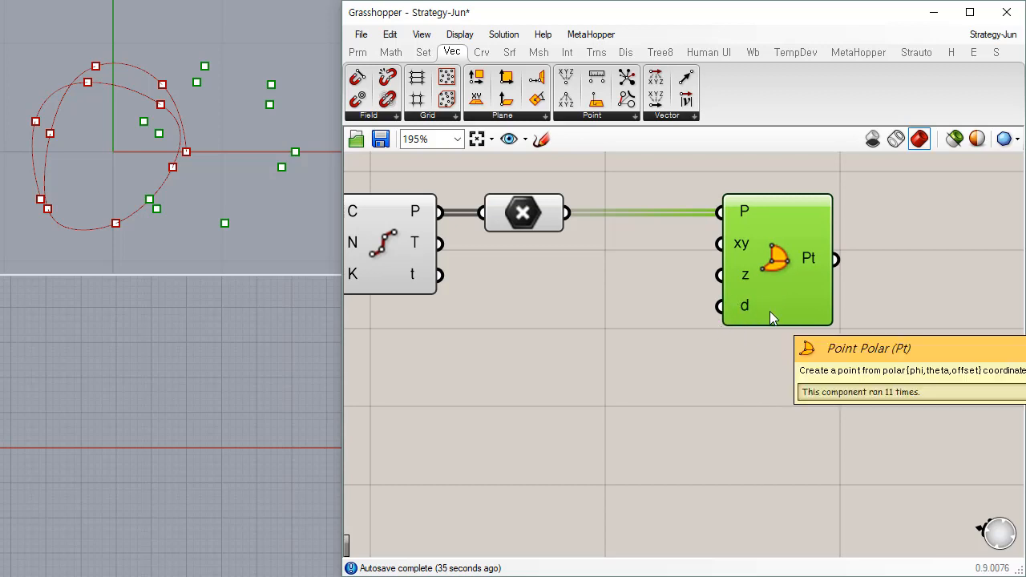
pyautogui.click(593, 294)
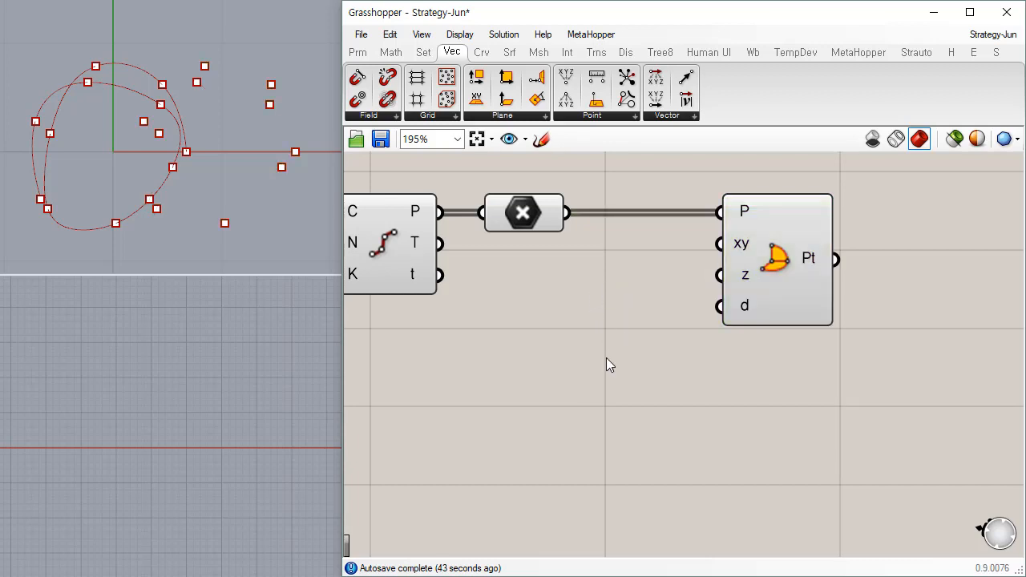
# Examine the grouped curve-generating components and how they lead through Divide Curve to Point Polar
pyautogui.scroll(-5, 625, 348)
pyautogui.moveTo(569, 406); pyautogui.dragTo(820, 358, button='right')
pyautogui.scroll(-1, 871, 350)
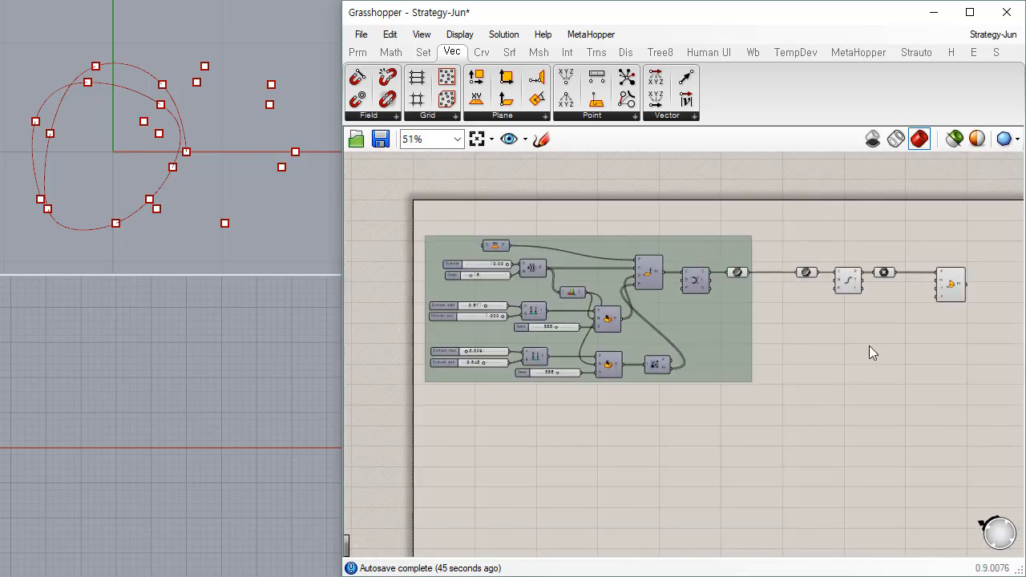
pyautogui.scroll(2, 452, 256)
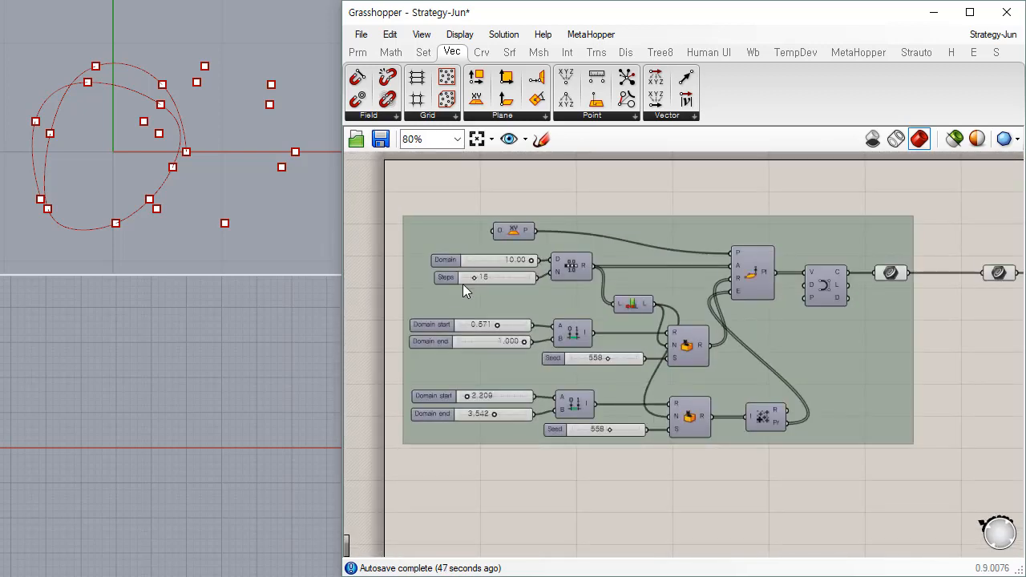
pyautogui.scroll(-2, 425, 230)
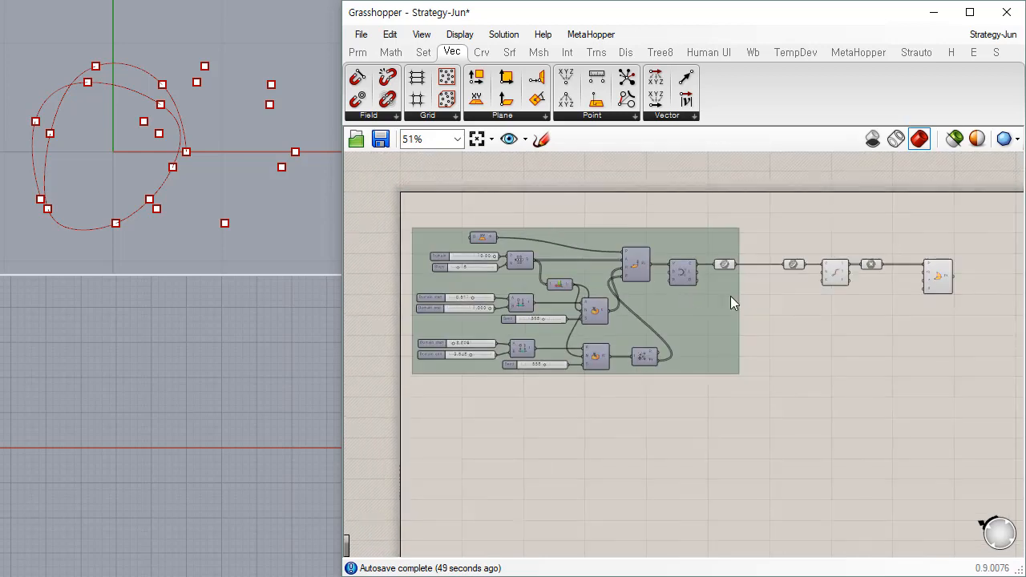
pyautogui.moveTo(954, 294); pyautogui.dragTo(832, 281, button='right')
pyautogui.scroll(3, 832, 282)
pyautogui.click(791, 258)
pyautogui.moveTo(658, 320); pyautogui.dragTo(971, 325, button='right')
pyautogui.moveTo(595, 337); pyautogui.dragTo(864, 309, button='right')
pyautogui.scroll(-2, 548, 342)
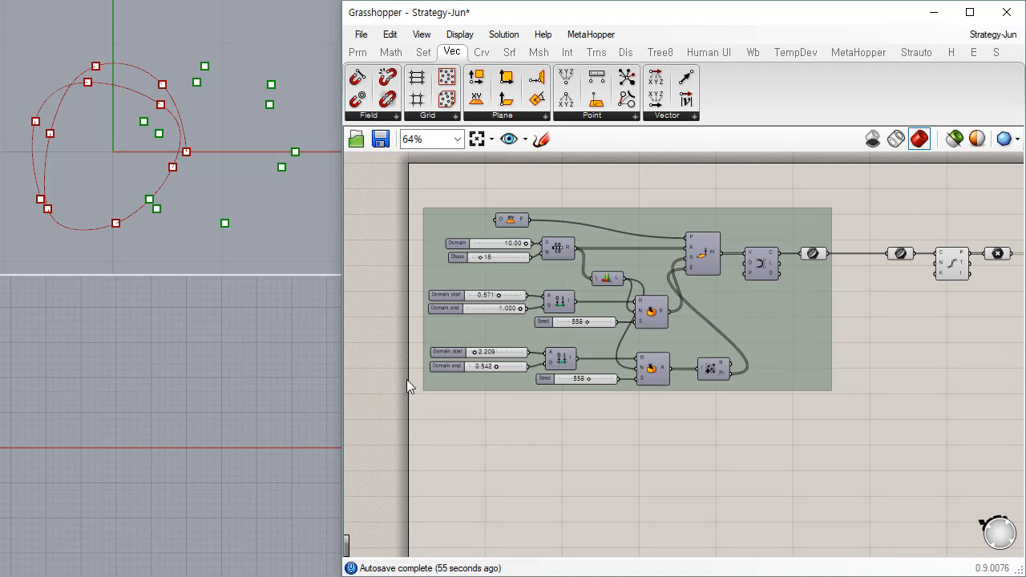
# Duplicate the curve group's slider, Range, Random and curve components and place the copy below Divide Curve and Point Polar
pyautogui.scroll(2, 434, 242)
pyautogui.moveTo(391, 222); pyautogui.dragTo(940, 503)
pyautogui.moveTo(881, 339); pyautogui.dragTo(679, 330, button='right')
pyautogui.scroll(-4, 690, 334)
pyautogui.moveTo(699, 306); pyautogui.dragTo(1000, 351)
pyautogui.moveTo(906, 335); pyautogui.dragTo(709, 315, button='right')
pyautogui.scroll(4, 709, 315)
pyautogui.moveTo(610, 323)
pyautogui.mouseDown()
pyautogui.moveTo(625, 316)
pyautogui.moveTo(606, 321)
pyautogui.mouseUp()
pyautogui.click(764, 249)
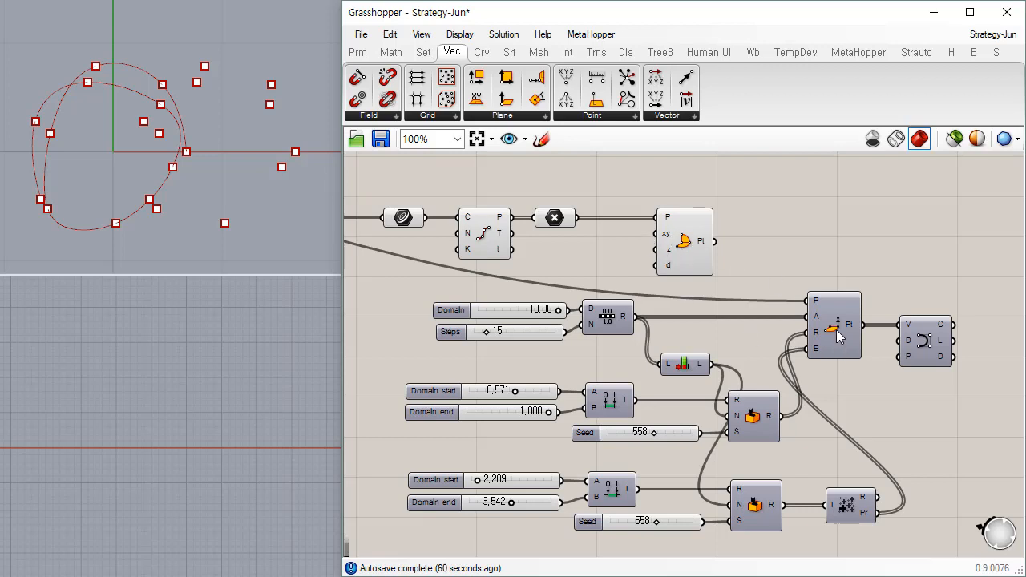
# Delete the Point Cylindrical component from the copied set and move the copied Nurbs Curve component clear of the others
pyautogui.click(675, 250)
pyautogui.click(848, 335)
pyautogui.press('Delete')
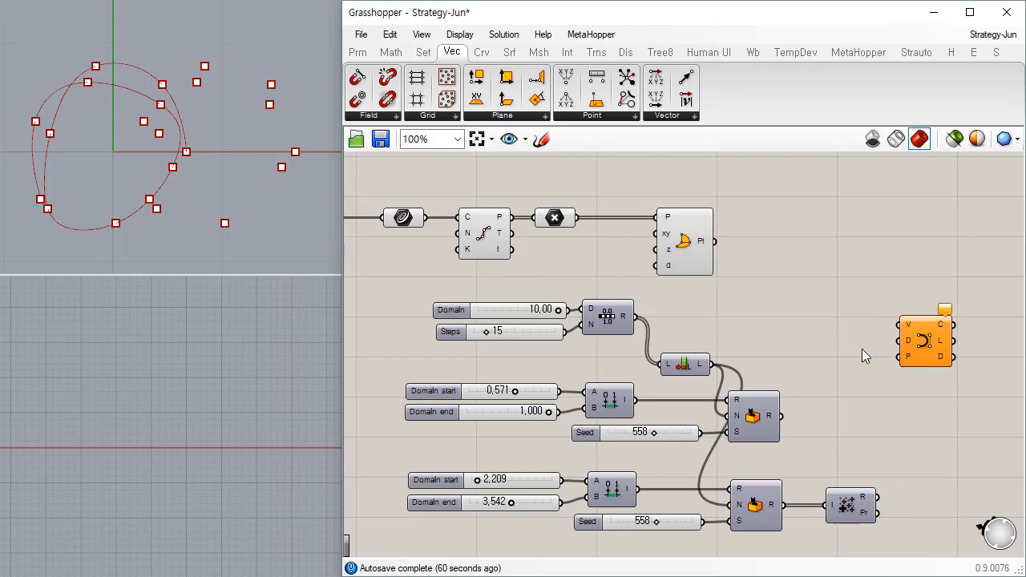
pyautogui.moveTo(899, 324); pyautogui.dragTo(899, 282)
pyautogui.moveTo(925, 346); pyautogui.dragTo(935, 264)
# Shift the remaining copied components closer beneath Divide Curve and move Point Polar farther from the Point parameter
pyautogui.moveTo(899, 303); pyautogui.dragTo(425, 536)
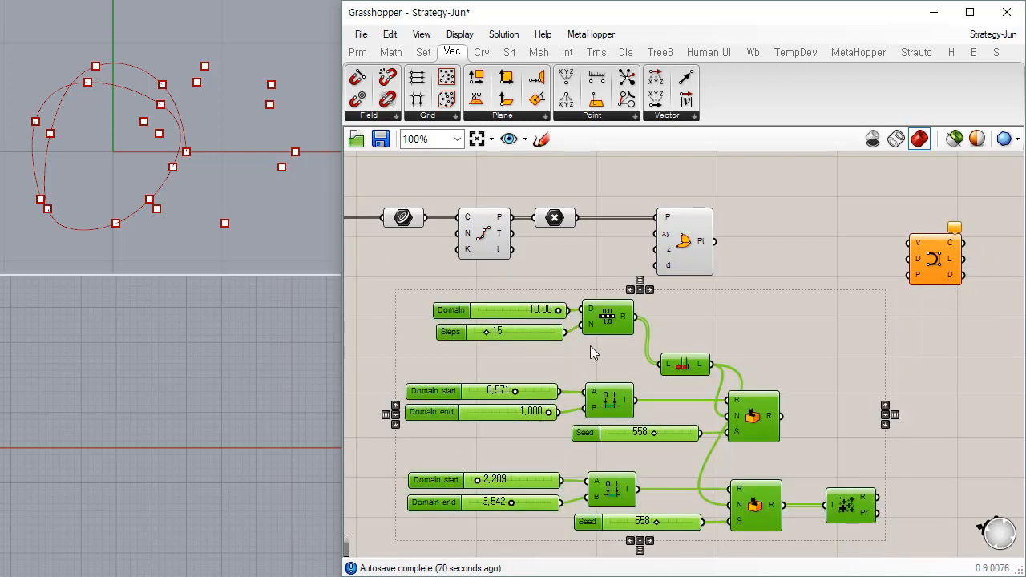
pyautogui.moveTo(615, 326); pyautogui.dragTo(565, 314)
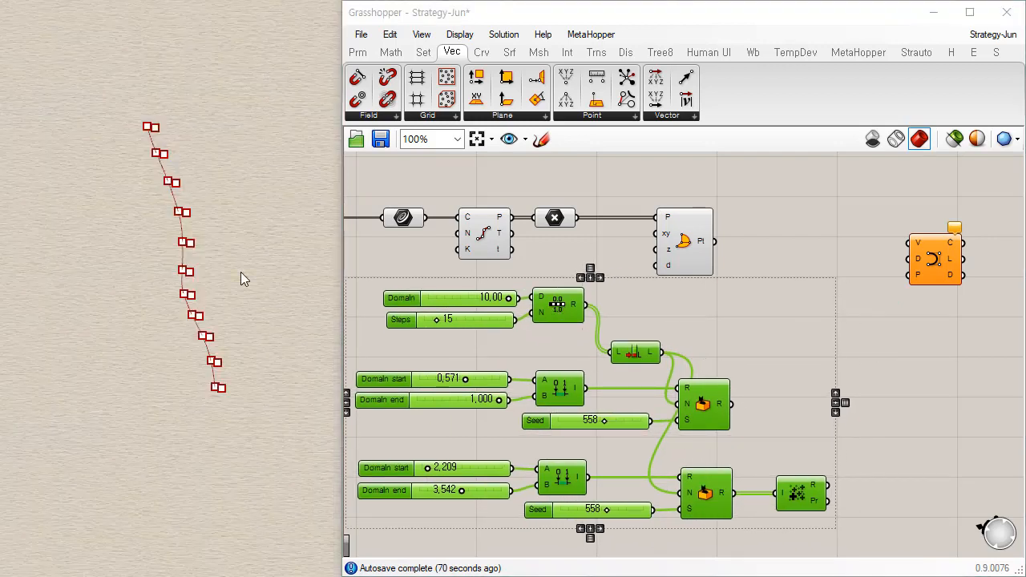
pyautogui.moveTo(241, 272); pyautogui.dragTo(184, 286, button='right')
pyautogui.click(606, 310)
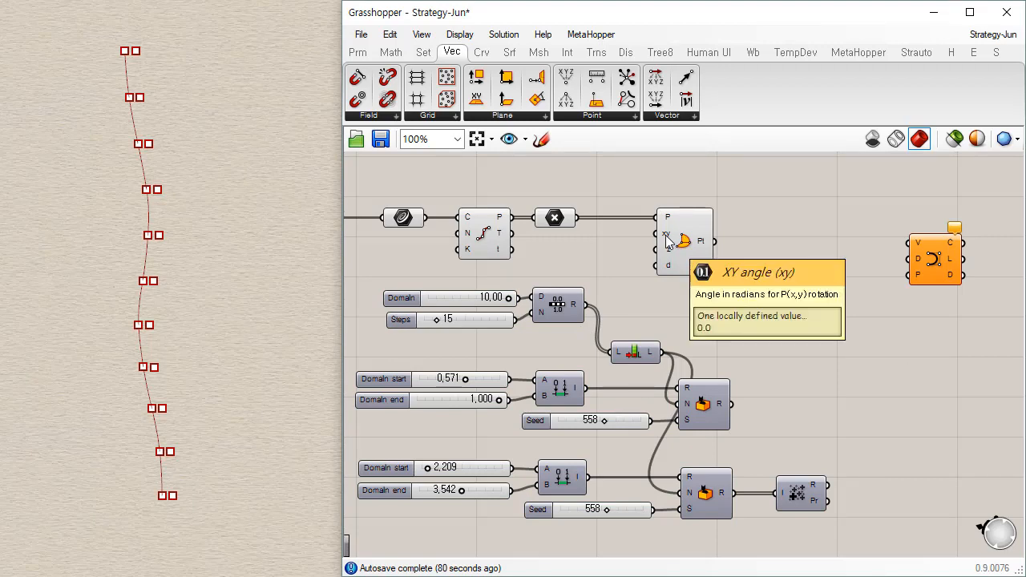
pyautogui.moveTo(685, 253); pyautogui.dragTo(776, 252)
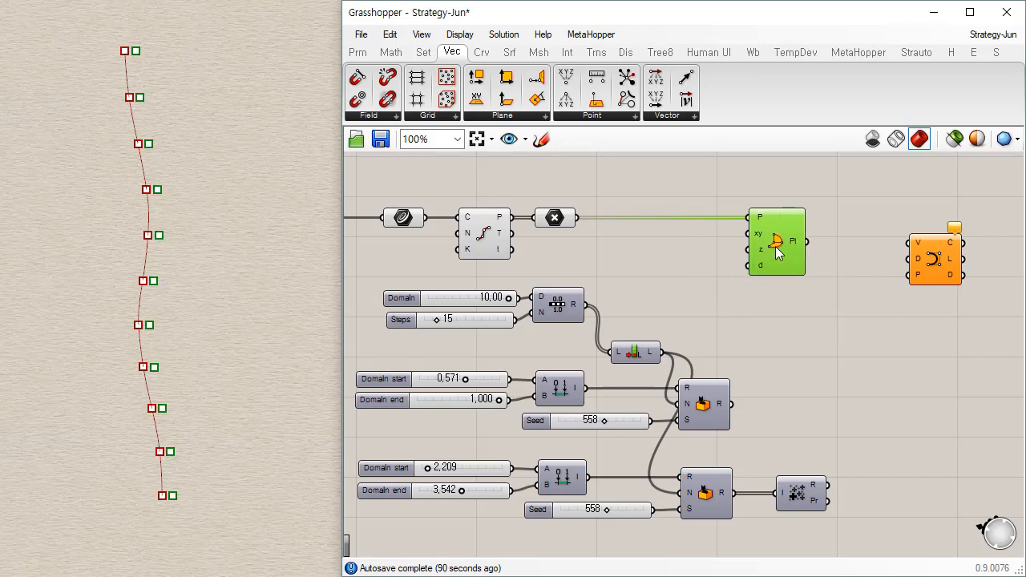
pyautogui.click(727, 269)
# Move the copied sliders, Range, Random and Mass Addition components lower to leave more space below Divide Curve
pyautogui.scroll(4, 442, 341)
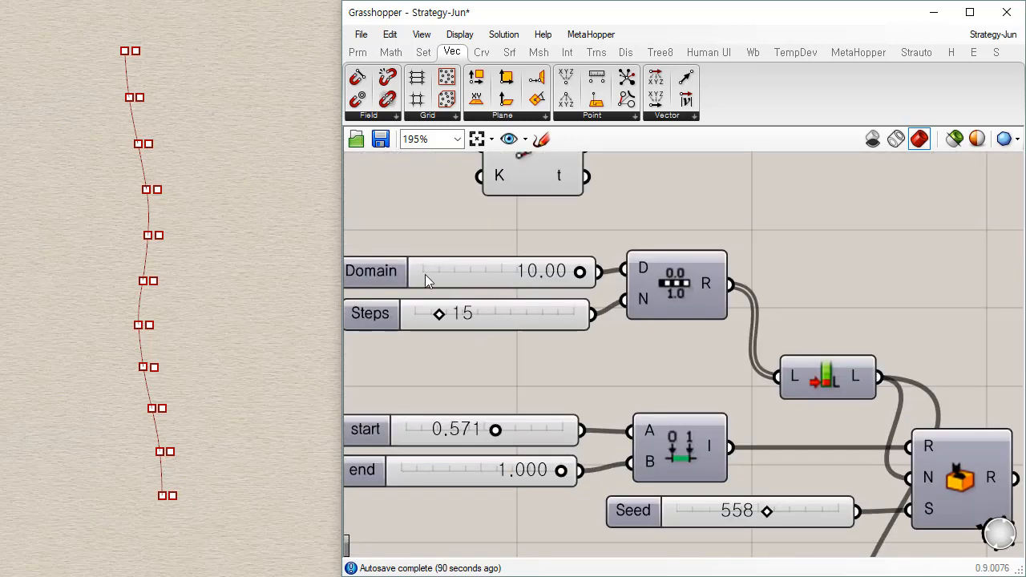
pyautogui.scroll(-3, 515, 365)
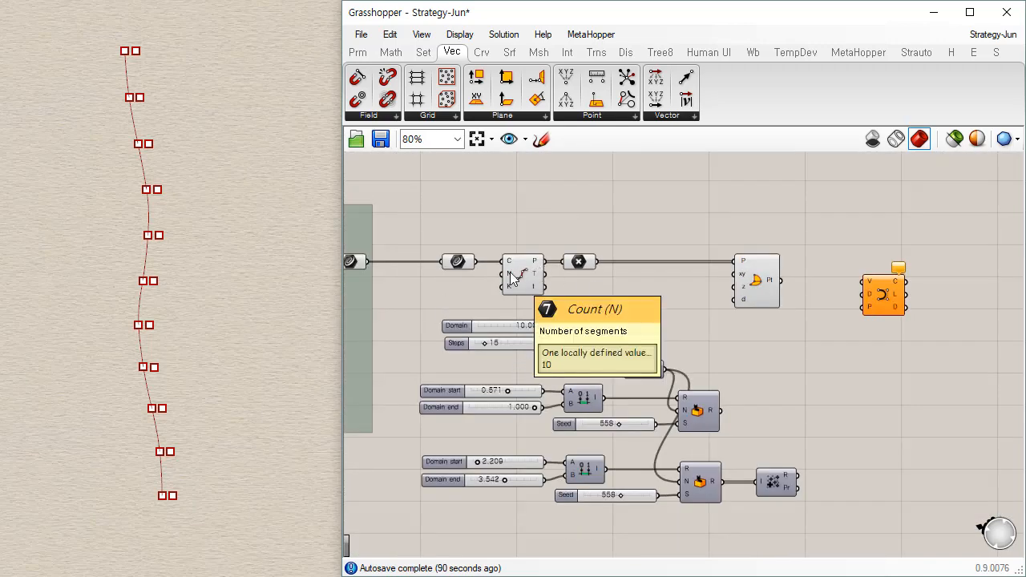
pyautogui.moveTo(808, 360); pyautogui.dragTo(462, 527)
pyautogui.click(840, 346)
pyautogui.moveTo(832, 312); pyautogui.dragTo(440, 521)
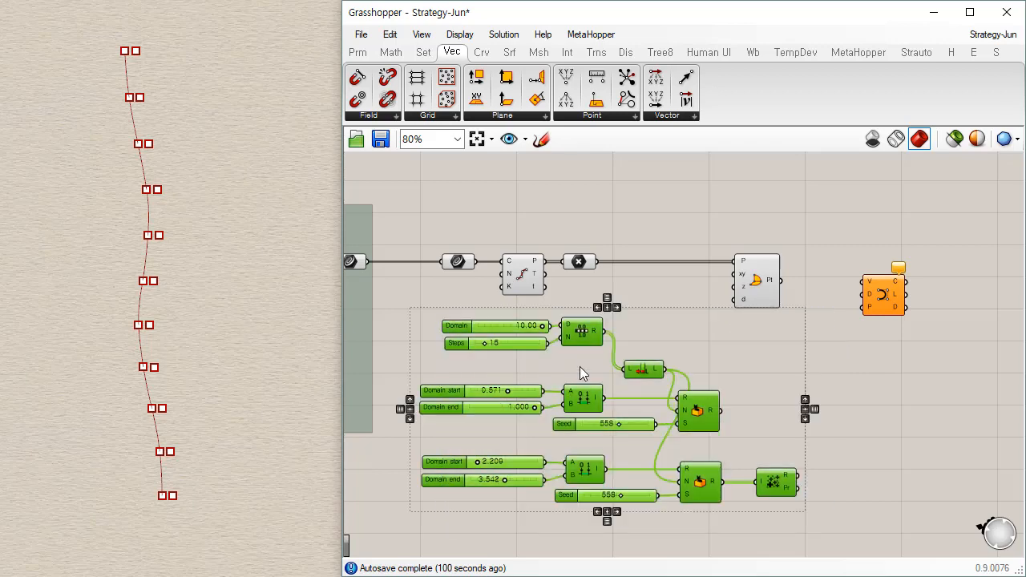
pyautogui.moveTo(588, 338); pyautogui.dragTo(616, 386)
pyautogui.click(587, 395)
# Place the copied Steps slider near Divide Curve and connect it to the N input as well as to Range
pyautogui.scroll(4, 560, 400)
pyautogui.moveTo(542, 379); pyautogui.dragTo(355, 227)
pyautogui.moveTo(459, 246); pyautogui.dragTo(663, 331, button='right')
pyautogui.scroll(-3, 624, 321)
pyautogui.moveTo(624, 320); pyautogui.dragTo(639, 245)
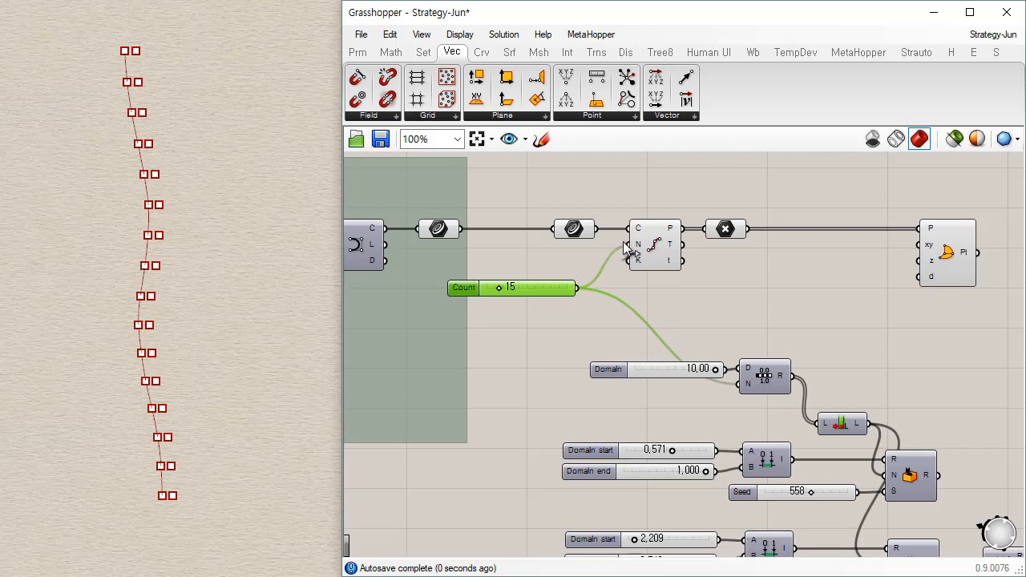
pyautogui.click(659, 246)
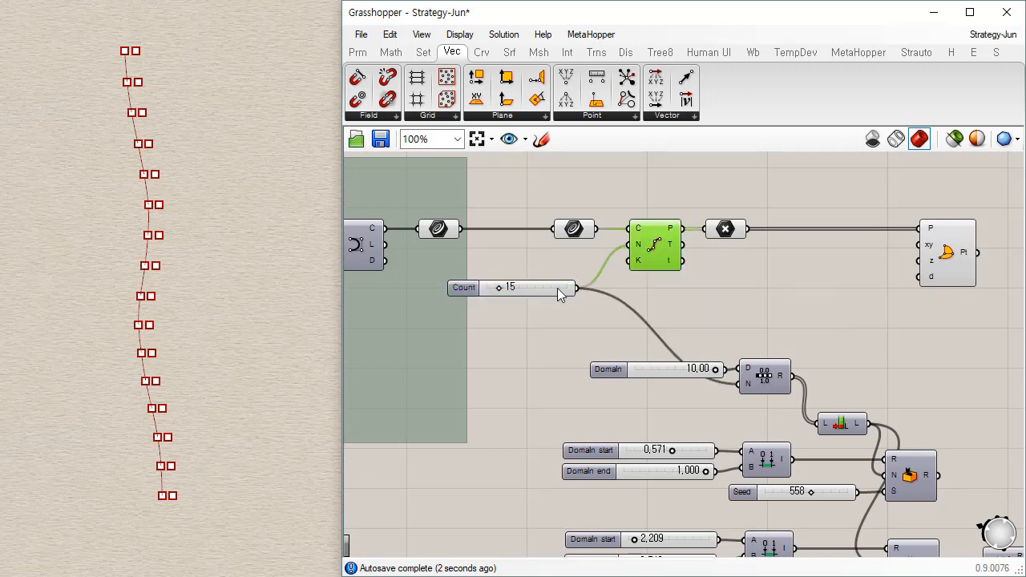
pyautogui.moveTo(547, 294); pyautogui.dragTo(550, 312)
pyautogui.click(783, 389)
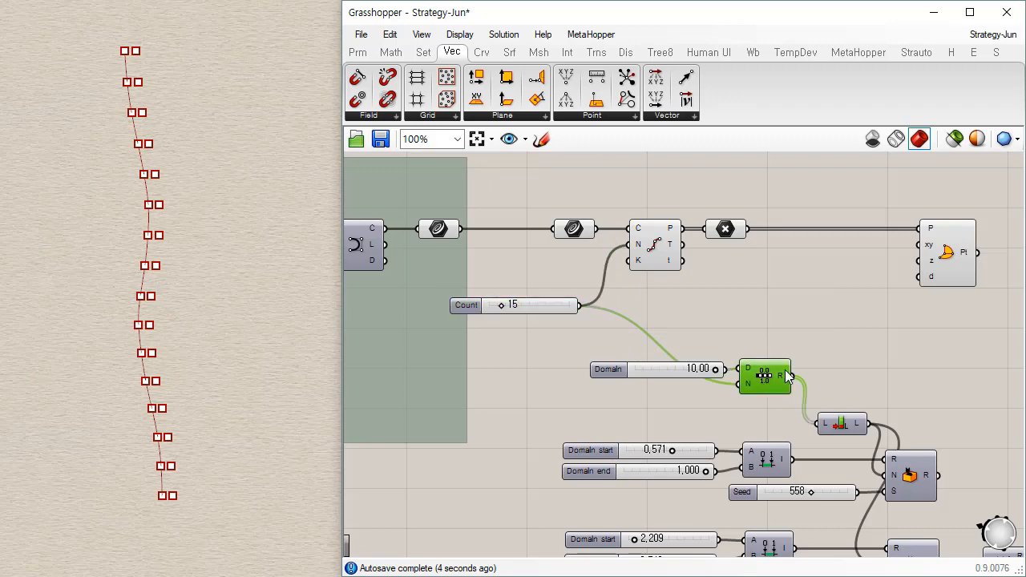
# Reposition the copied Domain slider and Range, and connect Range's output to Point Polar's xy input
pyautogui.moveTo(736, 337); pyautogui.dragTo(680, 294, button='right')
pyautogui.moveTo(617, 327); pyautogui.dragTo(532, 325)
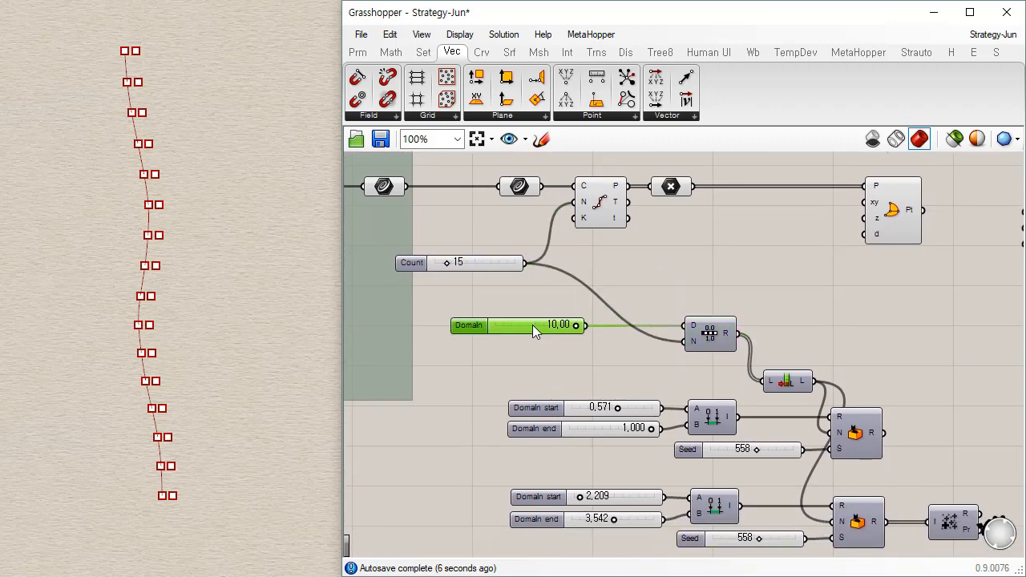
pyautogui.click(785, 390)
pyautogui.moveTo(722, 338); pyautogui.dragTo(869, 203)
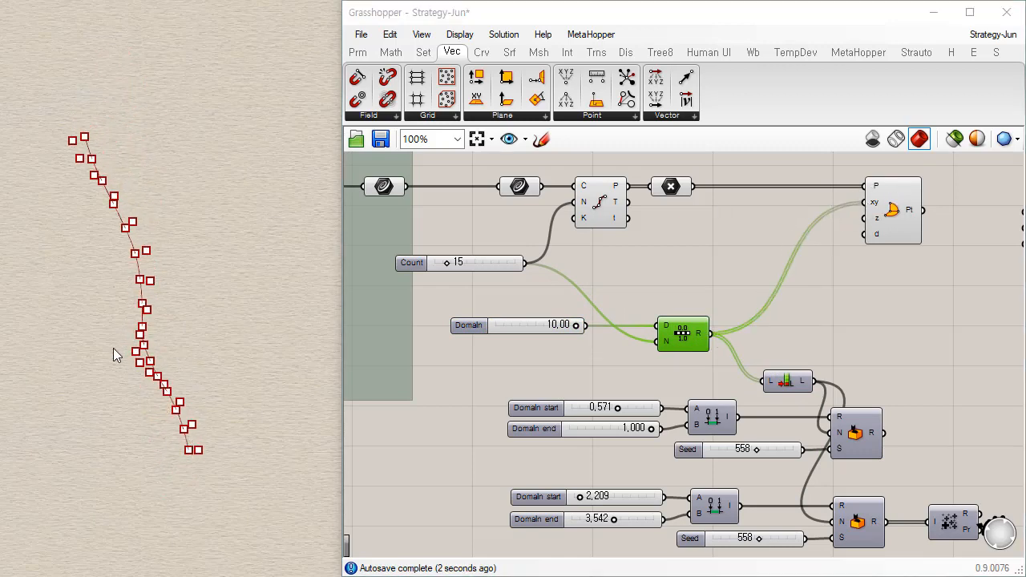
pyautogui.keyDown('shift'); pyautogui.moveTo(63, 195); pyautogui.dragTo(201, 327, button='right'); pyautogui.keyUp('shift')
pyautogui.keyDown('shift'); pyautogui.moveTo(223, 375); pyautogui.dragTo(198, 390, button='right'); pyautogui.keyUp('shift')
pyautogui.click(882, 374)
# Delete the copied upper domain start and end sliders and add a number slider ranging 5.00 to 15.00 with value 11.00
pyautogui.moveTo(731, 387); pyautogui.dragTo(640, 366, button='right')
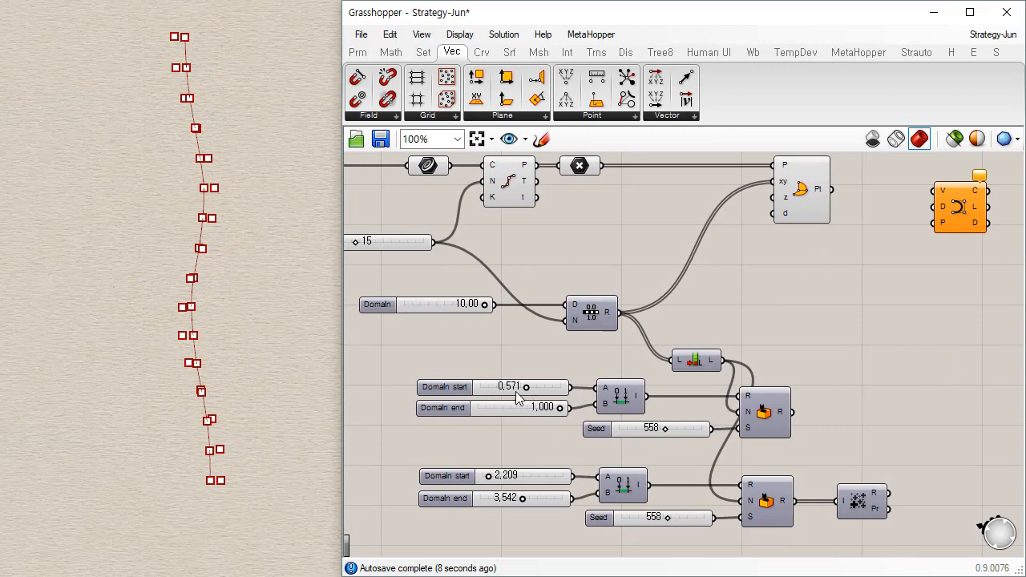
pyautogui.moveTo(560, 358); pyautogui.dragTo(468, 433)
pyautogui.press('Delete')
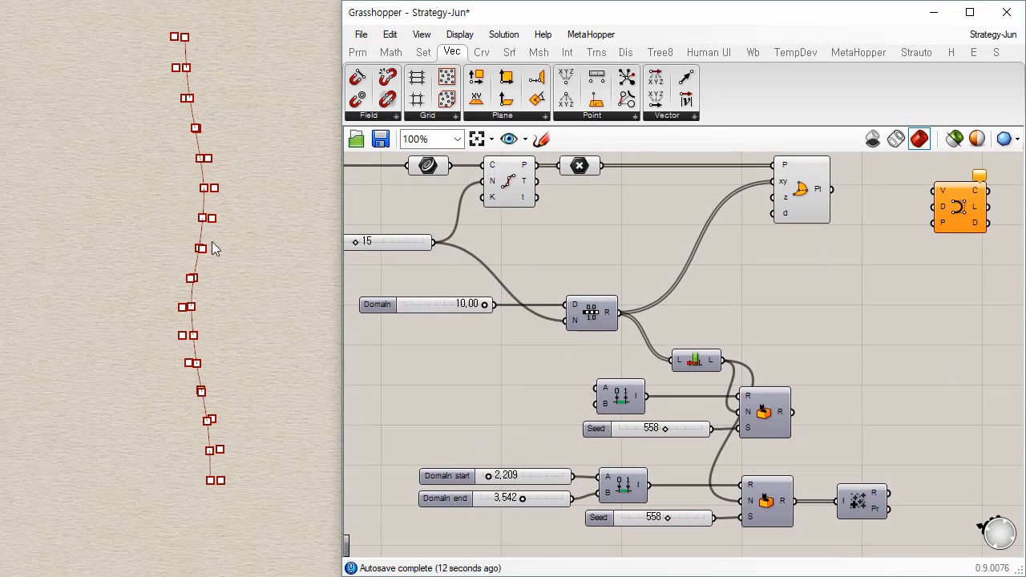
pyautogui.doubleClick(489, 387)
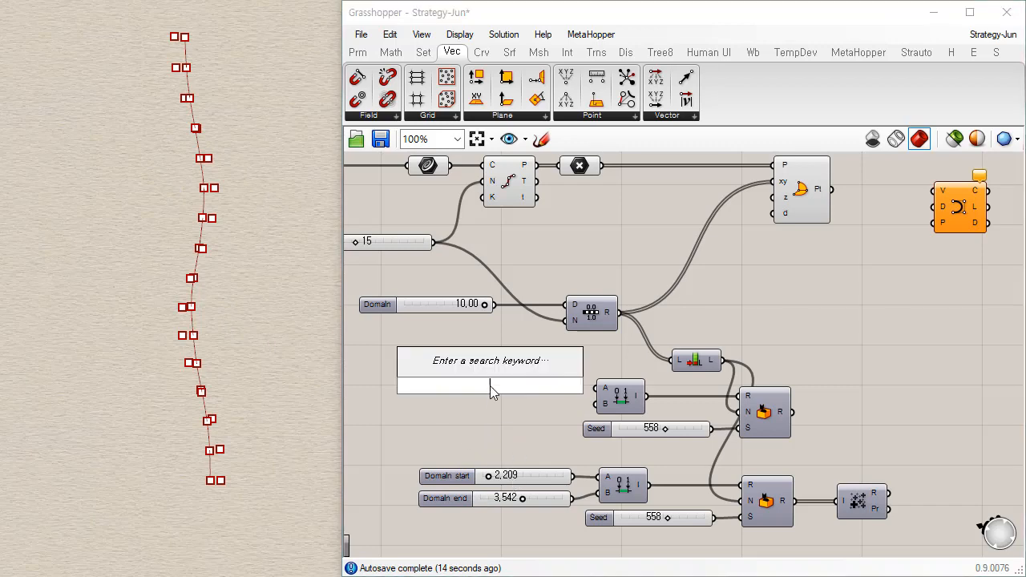
pyautogui.write('10.')
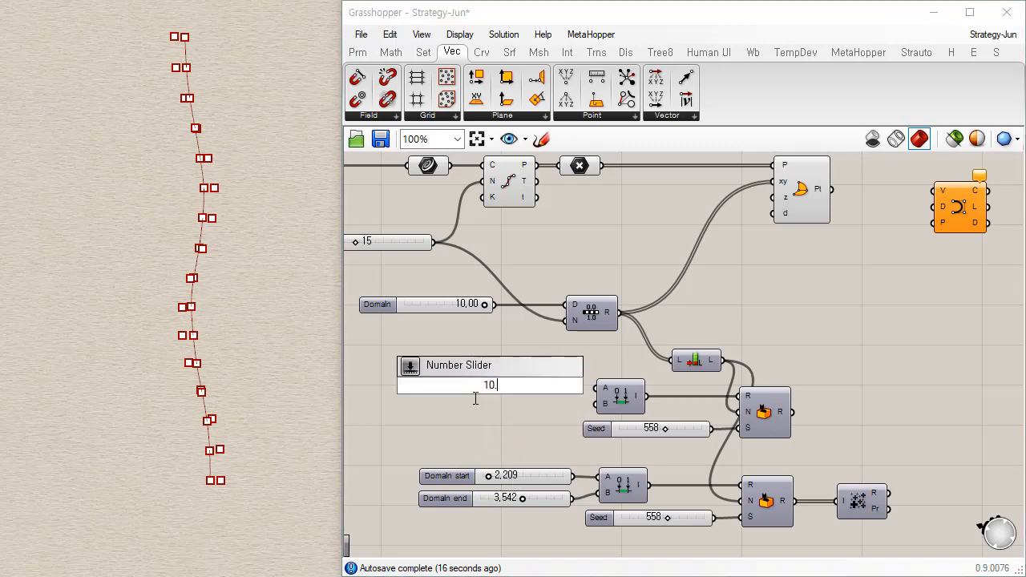
pyautogui.write('00<11.00<15.00')
pyautogui.press('Delete')
pyautogui.press('Delete')
pyautogui.write('5')
pyautogui.press('Return')
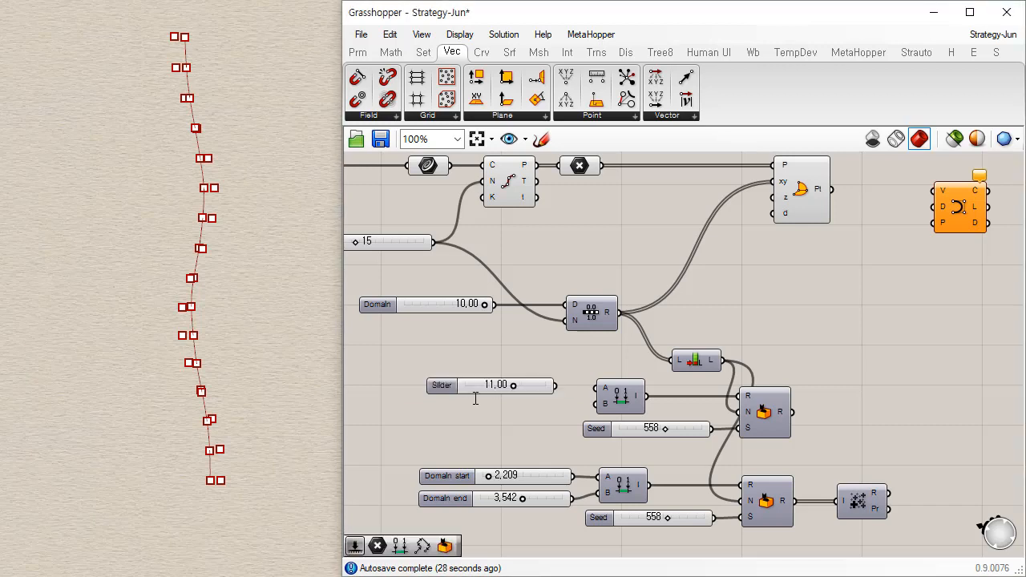
# Duplicate the slider and feed the pair into the upper Construct Domain, with start 5.00 and end 15.00
pyautogui.moveTo(513, 385); pyautogui.dragTo(454, 385)
pyautogui.hotkey('ctrl', 'c')
pyautogui.hotkey('ctrl', 'v')
pyautogui.moveTo(544, 407)
pyautogui.mouseDown()
pyautogui.moveTo(605, 390)
pyautogui.moveTo(554, 404)
pyautogui.mouseUp()
pyautogui.moveTo(556, 358); pyautogui.dragTo(569, 384)
pyautogui.moveTo(520, 415); pyautogui.dragTo(530, 411)
pyautogui.moveTo(520, 404); pyautogui.dragTo(517, 412)
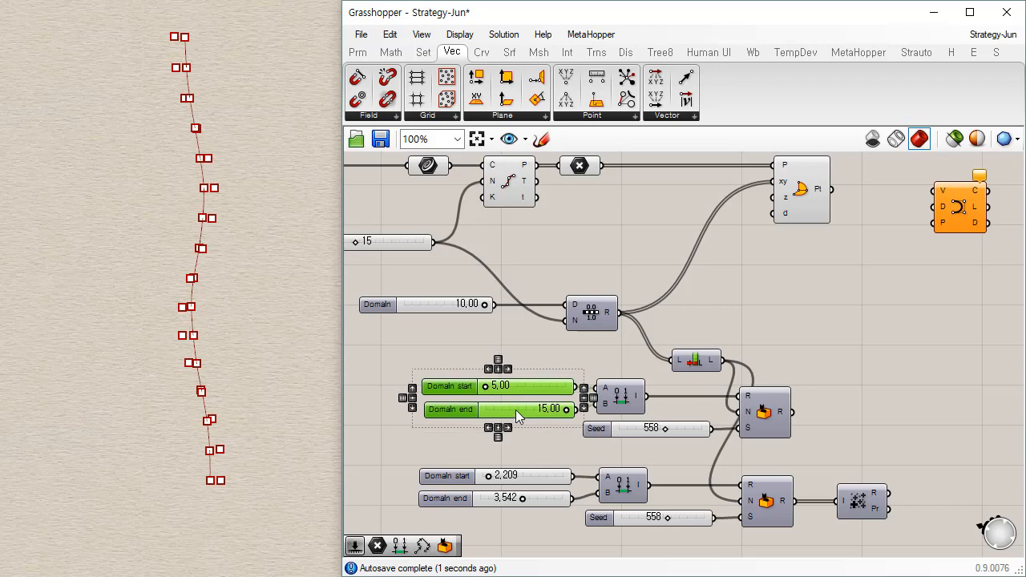
# Connect the upper copied Random component's output to Point Polar's d input and view the offset points in perspective
pyautogui.click(756, 401)
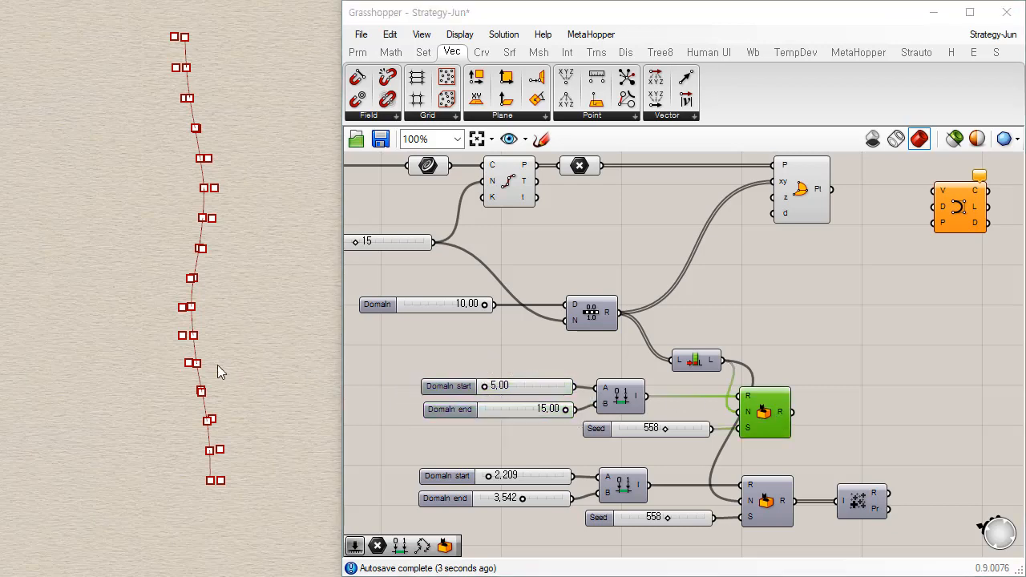
pyautogui.click(895, 387)
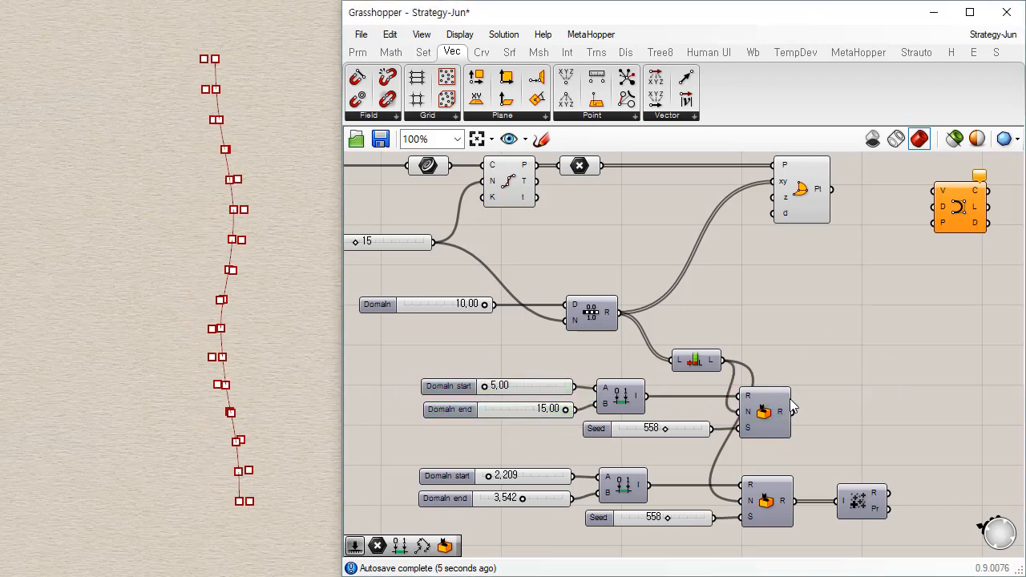
pyautogui.moveTo(792, 413); pyautogui.dragTo(781, 215)
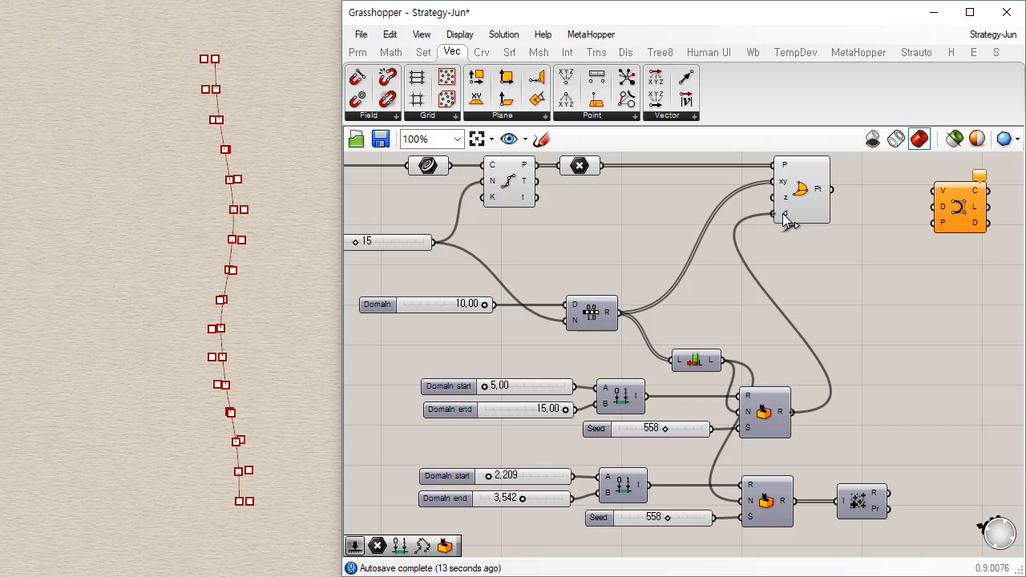
pyautogui.moveTo(271, 429); pyautogui.dragTo(154, 308, button='right')
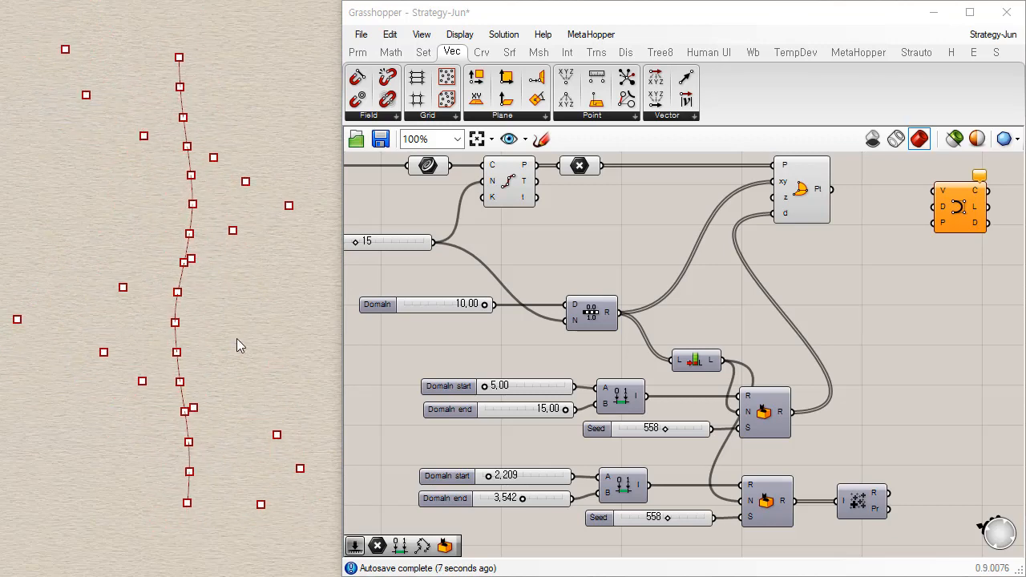
# Set the upper Seed slider to 335 and try connecting Point Polar's Pt output to Nurbs Curve's V input
pyautogui.moveTo(666, 425)
pyautogui.mouseDown()
pyautogui.moveTo(636, 431)
pyautogui.moveTo(655, 429)
pyautogui.moveTo(646, 430)
pyautogui.mouseUp()
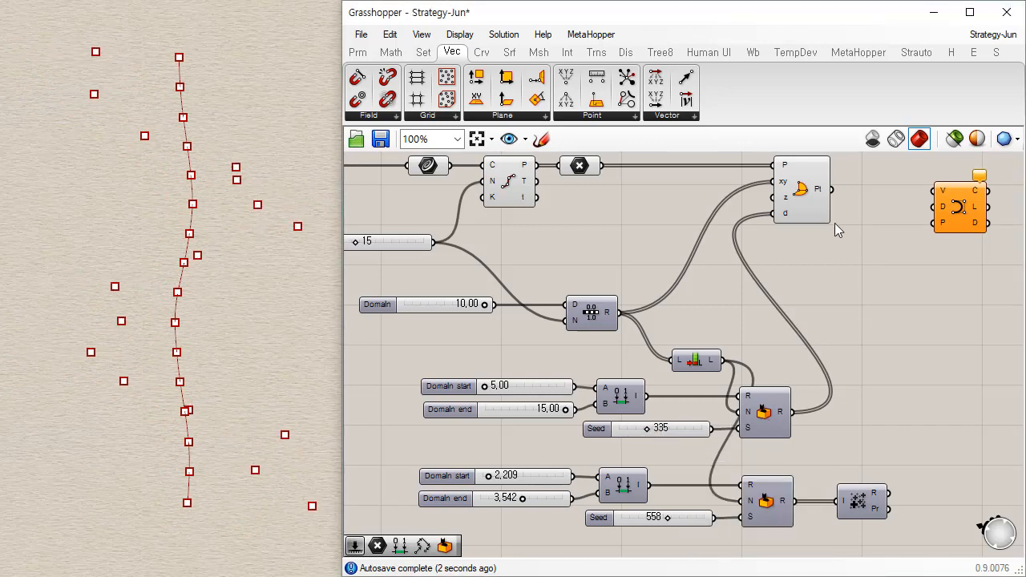
pyautogui.moveTo(831, 194); pyautogui.dragTo(943, 190)
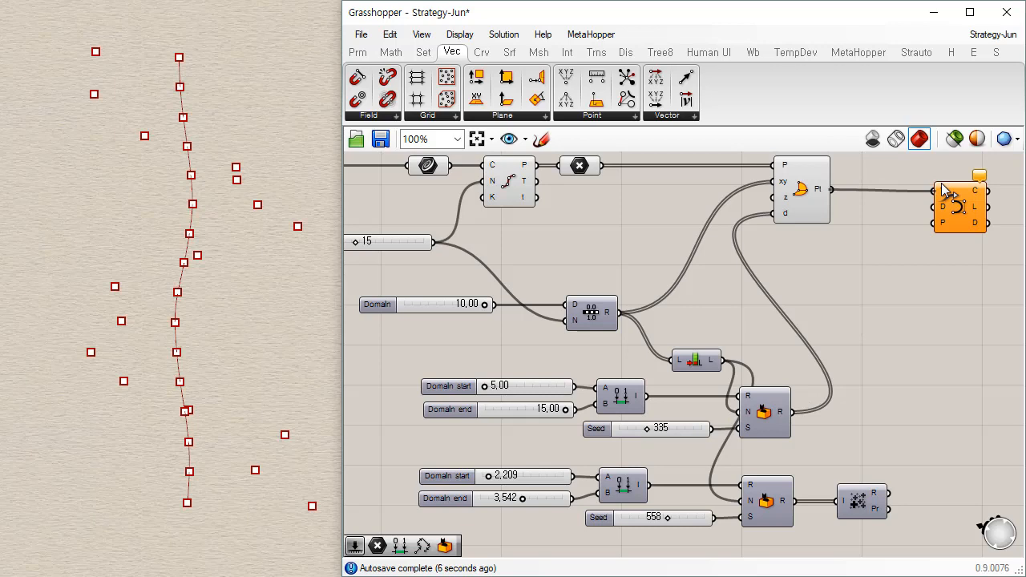
# Add an Interpolate curve component above Nurbs Curve and connect Point Polar's Pt output to its V input
pyautogui.moveTo(891, 275); pyautogui.dragTo(758, 321, button='right')
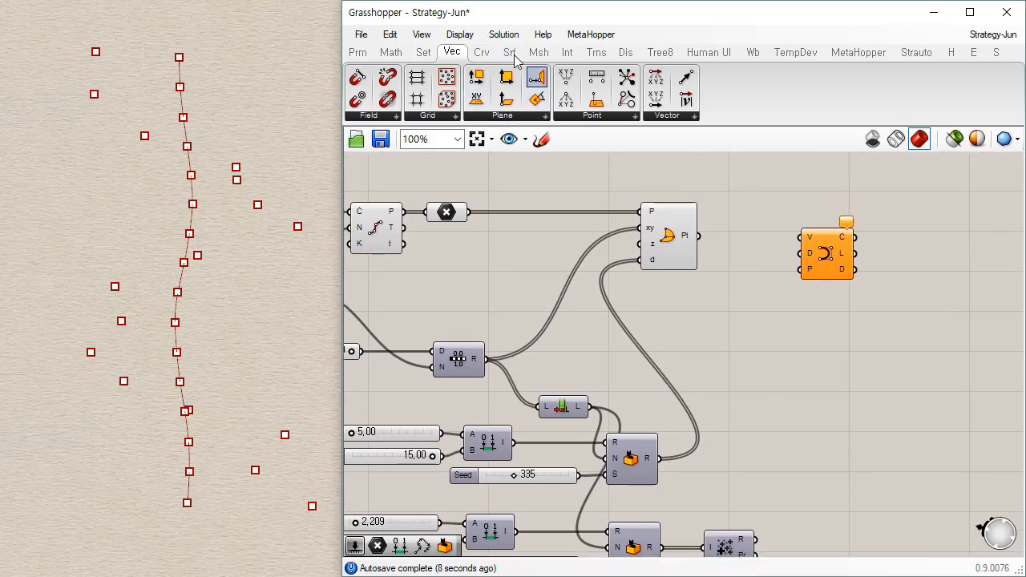
pyautogui.click(491, 56)
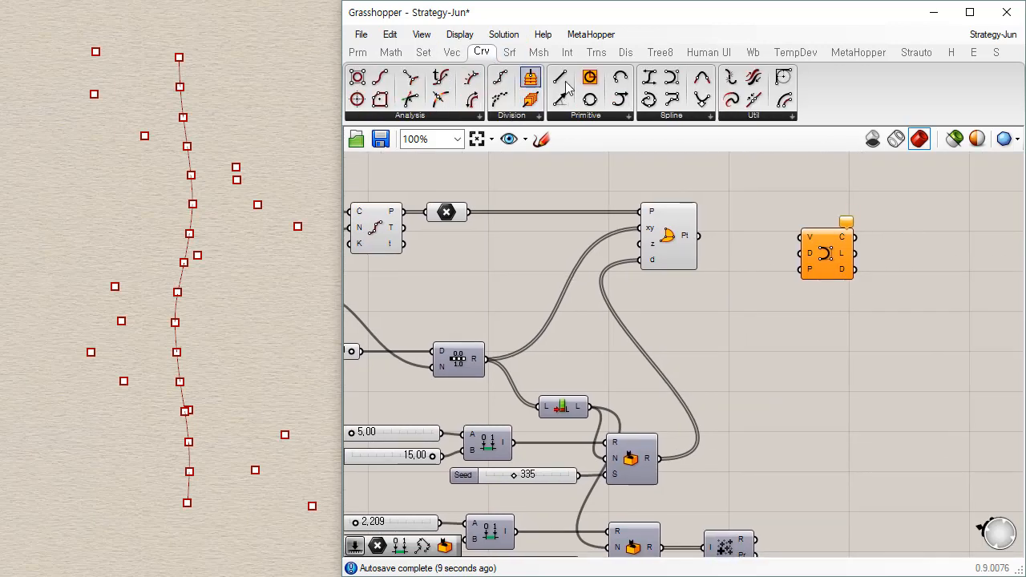
pyautogui.click(655, 119)
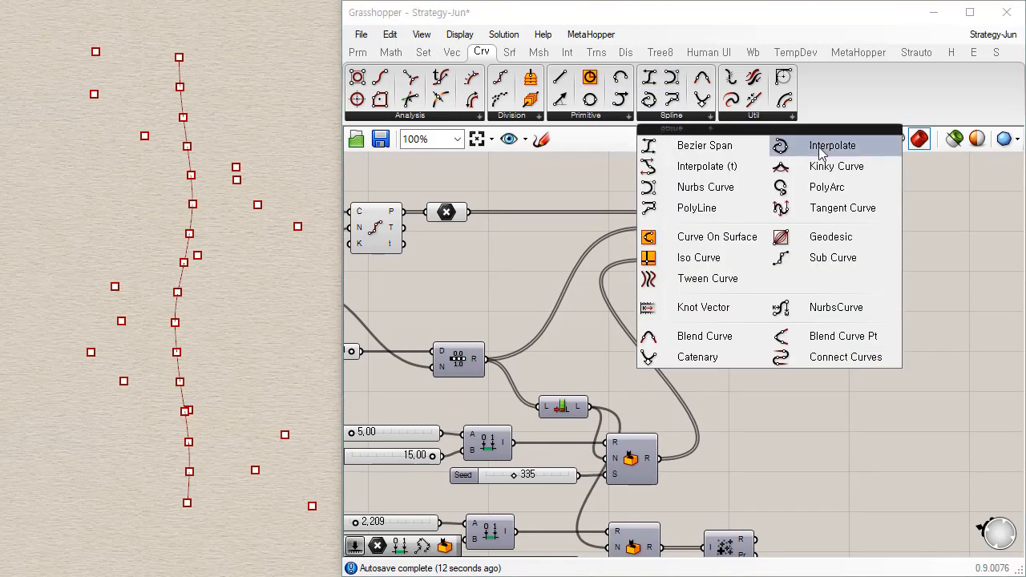
pyautogui.moveTo(813, 145); pyautogui.dragTo(821, 192)
pyautogui.moveTo(699, 235); pyautogui.dragTo(802, 170)
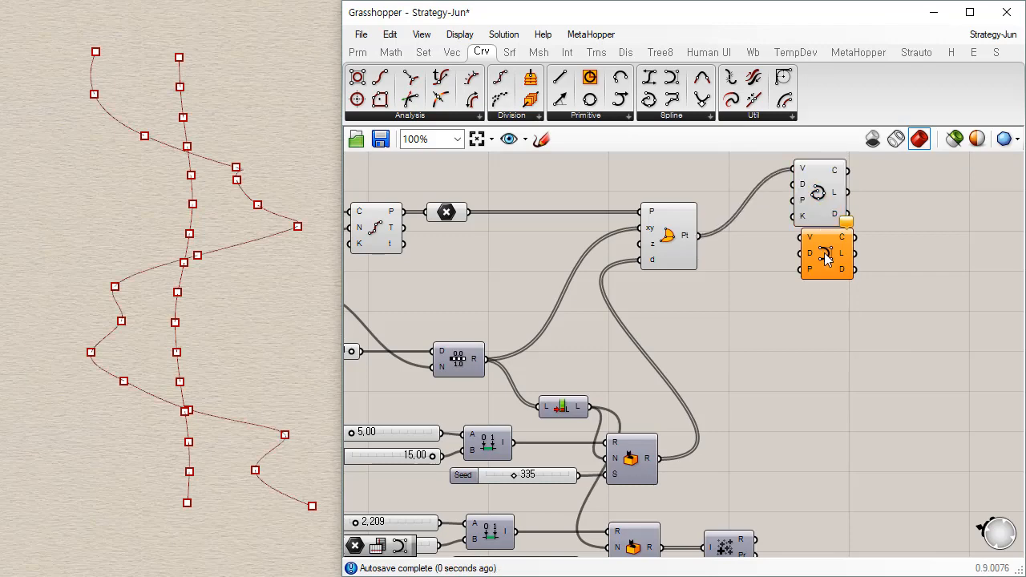
# Reposition Nurbs Curve below Interpolate and connect Point Polar's Pt output to its V input
pyautogui.moveTo(825, 253); pyautogui.dragTo(821, 264)
pyautogui.moveTo(252, 291); pyautogui.dragTo(236, 364, button='right')
pyautogui.moveTo(699, 235); pyautogui.dragTo(800, 251)
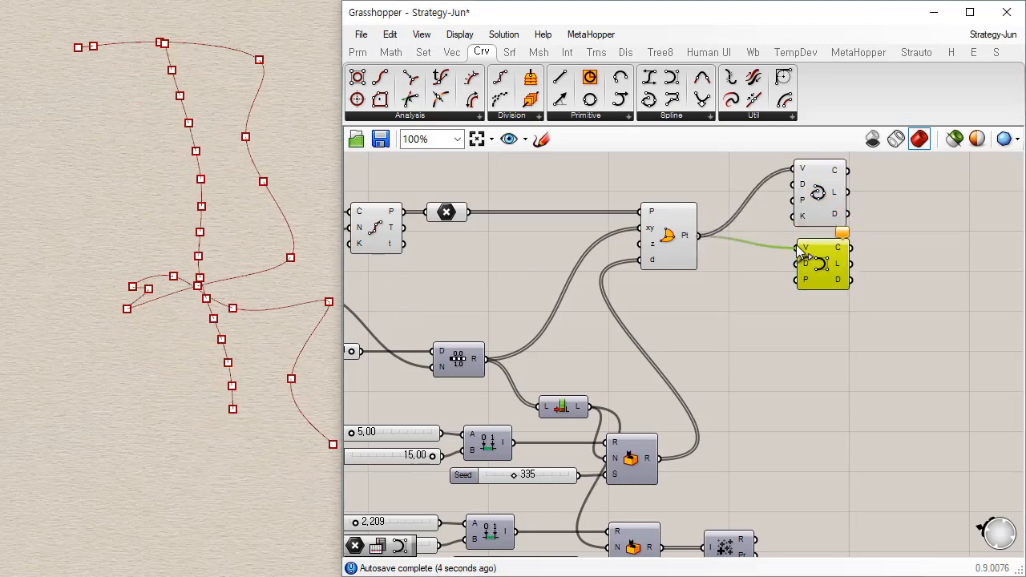
# Compare the two curves by hiding Interpolate's preview, and examine the NURBS curve through the polar points in perspective
pyautogui.click(776, 300)
pyautogui.click(813, 271)
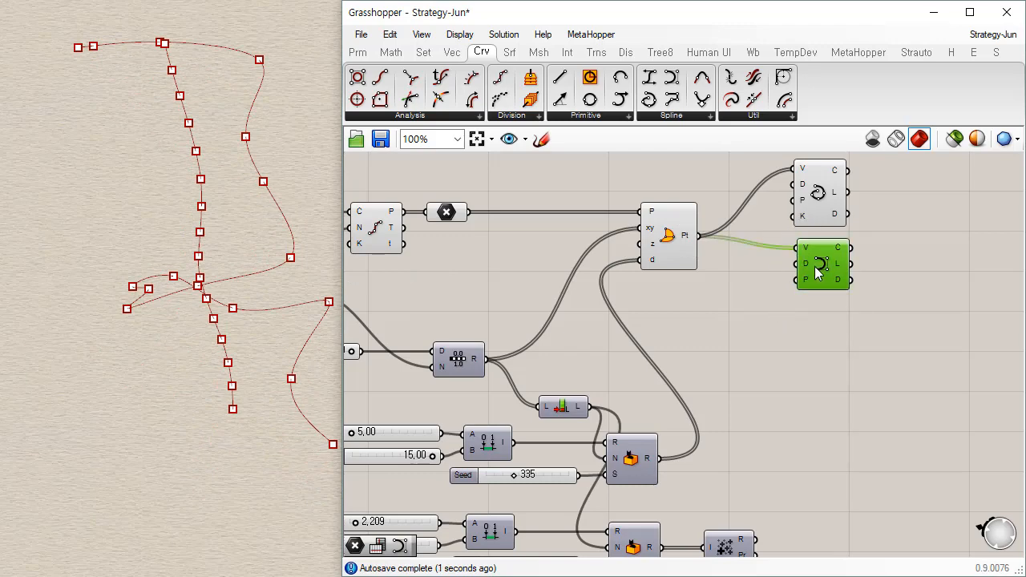
pyautogui.click(826, 199)
pyautogui.moveTo(249, 133); pyautogui.dragTo(262, 93, button='right')
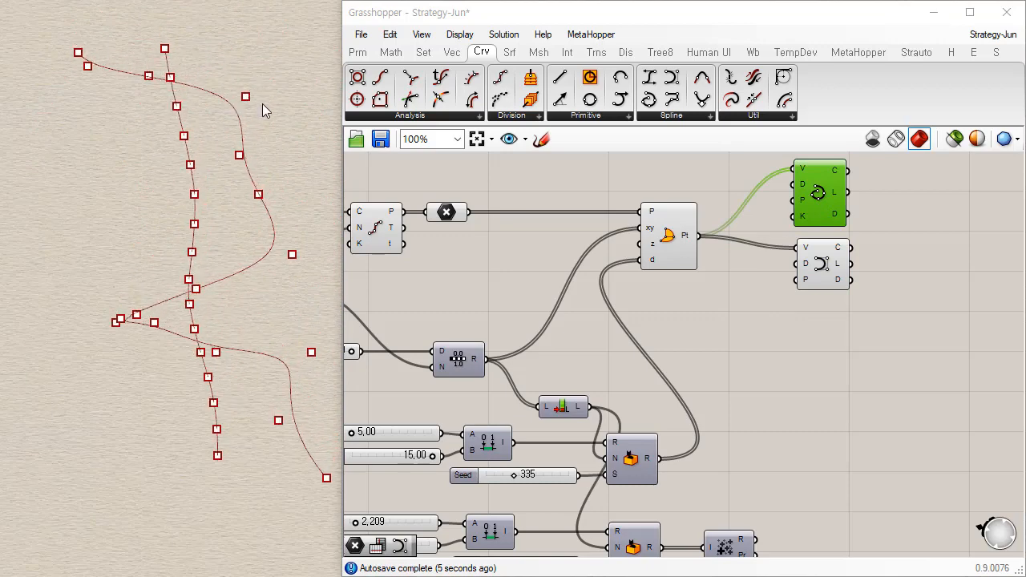
pyautogui.moveTo(214, 347)
pyautogui.mouseDown(button='right')
pyautogui.moveTo(229, 209)
pyautogui.moveTo(204, 332)
pyautogui.mouseUp(button='right')
pyautogui.click(725, 343)
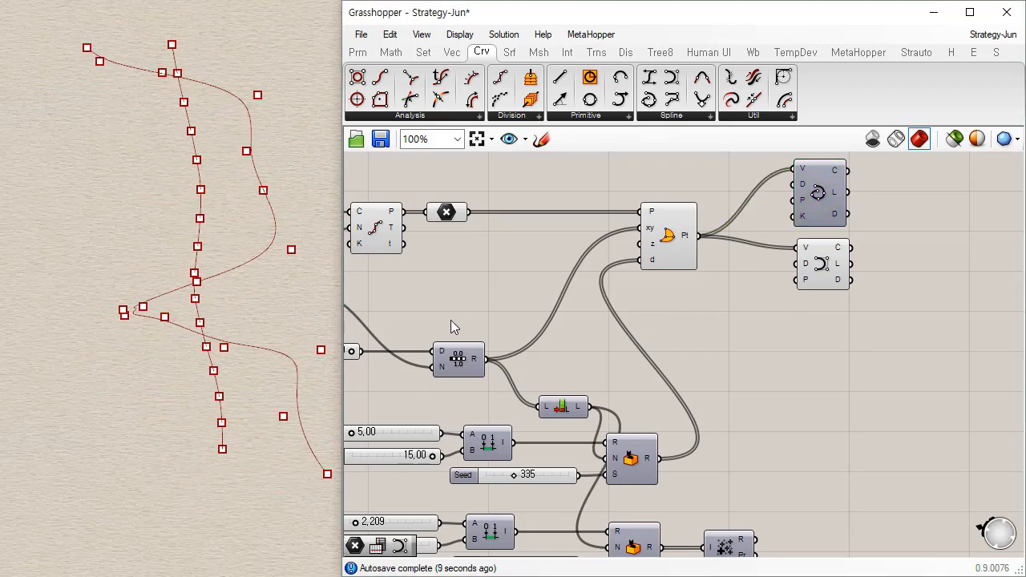
# Hide the previews of the Point Polar and Divide Curve components
pyautogui.moveTo(437, 321); pyautogui.dragTo(623, 264, button='right')
pyautogui.moveTo(831, 263); pyautogui.dragTo(786, 235, button='right')
pyautogui.scroll(-2, 723, 253)
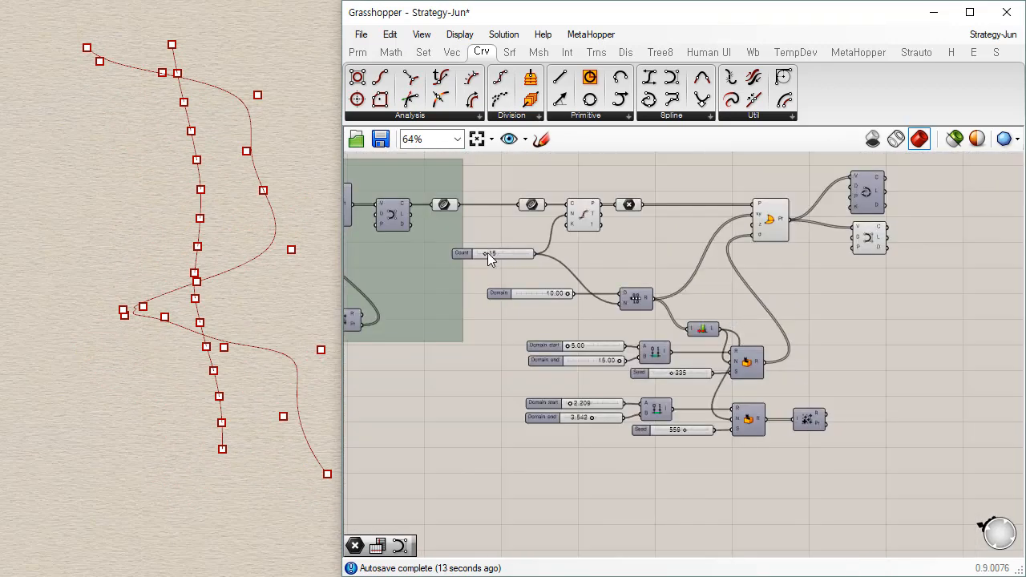
pyautogui.moveTo(834, 264); pyautogui.dragTo(481, 451)
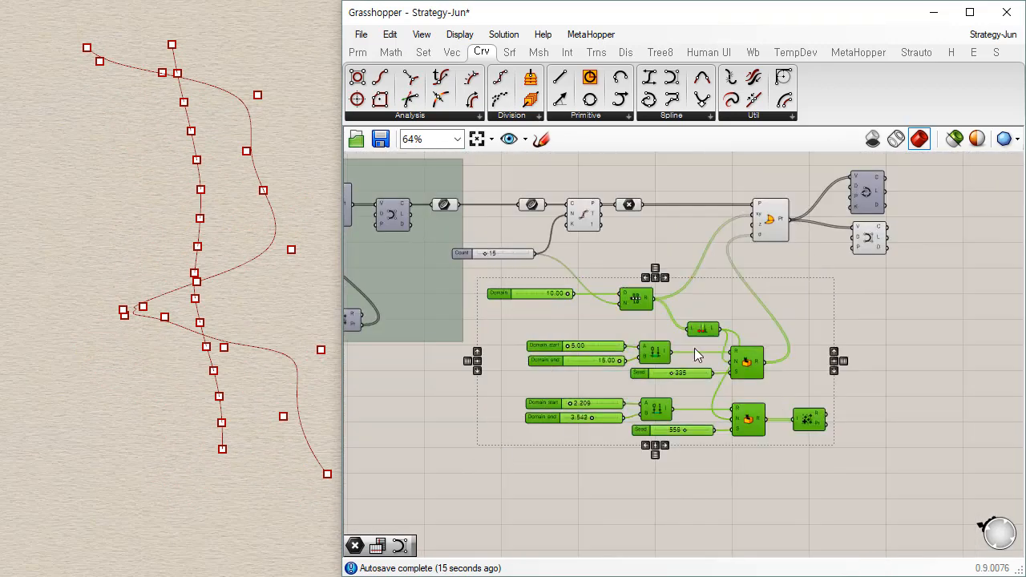
pyautogui.click(780, 225)
pyautogui.click(581, 216)
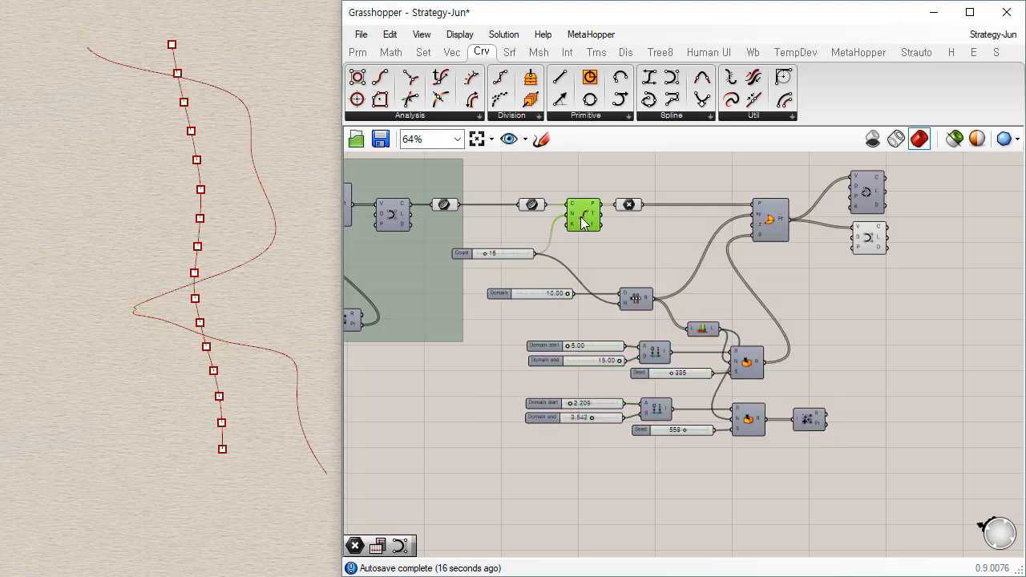
# Delete the Interpolate component, keeping Nurbs Curve on Point Polar's output
pyautogui.click(879, 242)
pyautogui.click(870, 199)
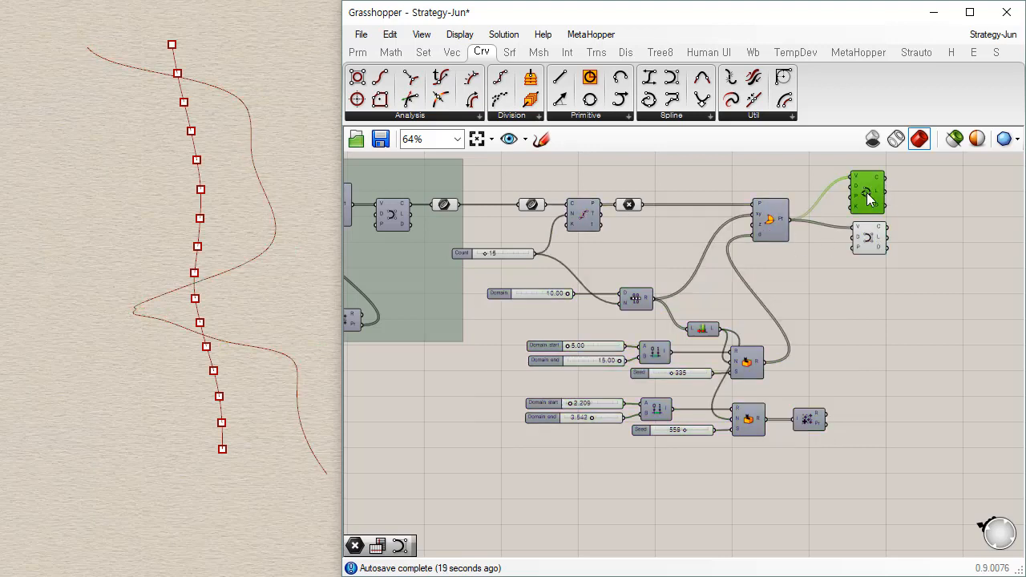
pyautogui.press('Delete')
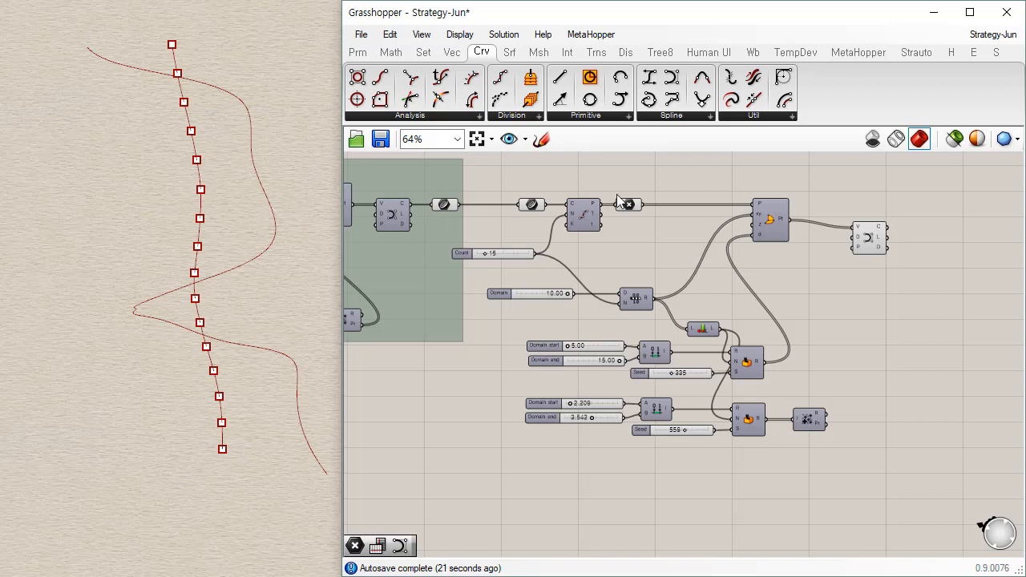
# Hide the previews of the division Point parameter and the base Curve parameters
pyautogui.scroll(2, 802, 241)
pyautogui.moveTo(536, 194); pyautogui.dragTo(652, 218, button='right')
pyautogui.click(658, 201)
pyautogui.hotkey('ctrl', 'q')
pyautogui.click(504, 198)
pyautogui.click(353, 197)
pyautogui.hotkey('ctrl', 'q')
pyautogui.moveTo(452, 286); pyautogui.dragTo(502, 346, button='right')
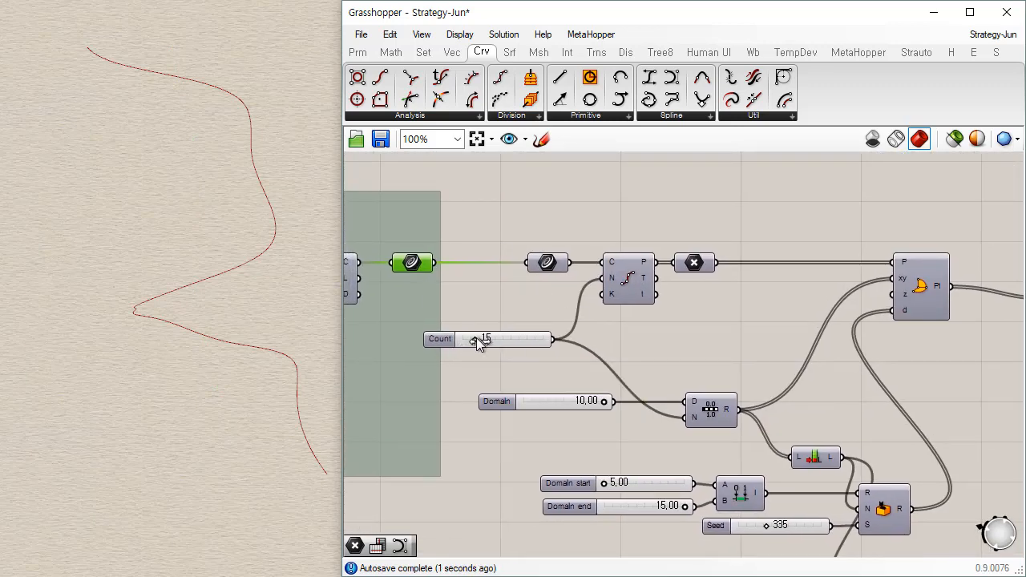
# Raise the Count slider to 100 and inspect the resulting curve in perspective
pyautogui.moveTo(476, 338); pyautogui.dragTo(593, 332)
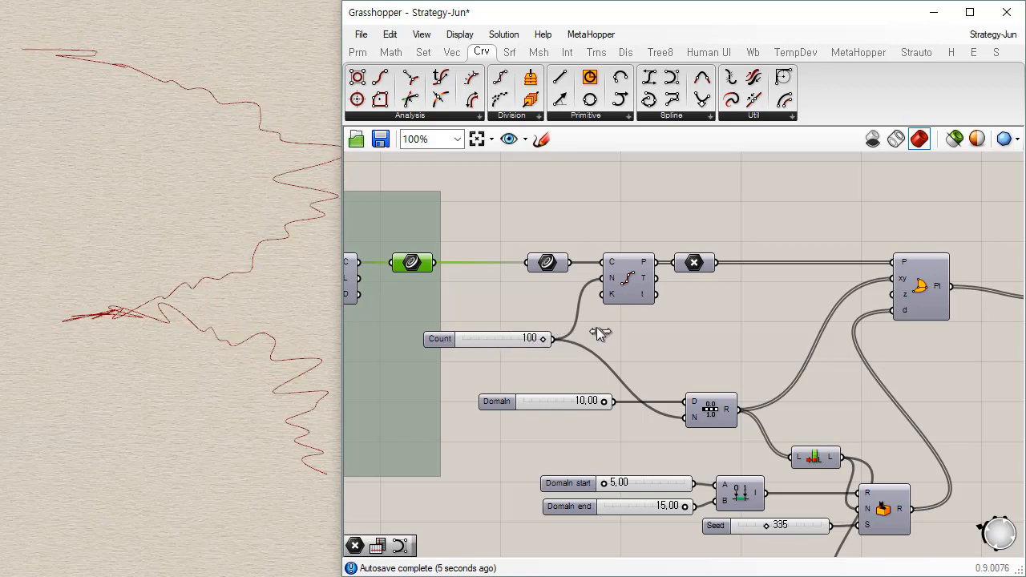
pyautogui.moveTo(558, 427); pyautogui.dragTo(544, 370, button='right')
pyautogui.moveTo(178, 349); pyautogui.dragTo(210, 318, button='right')
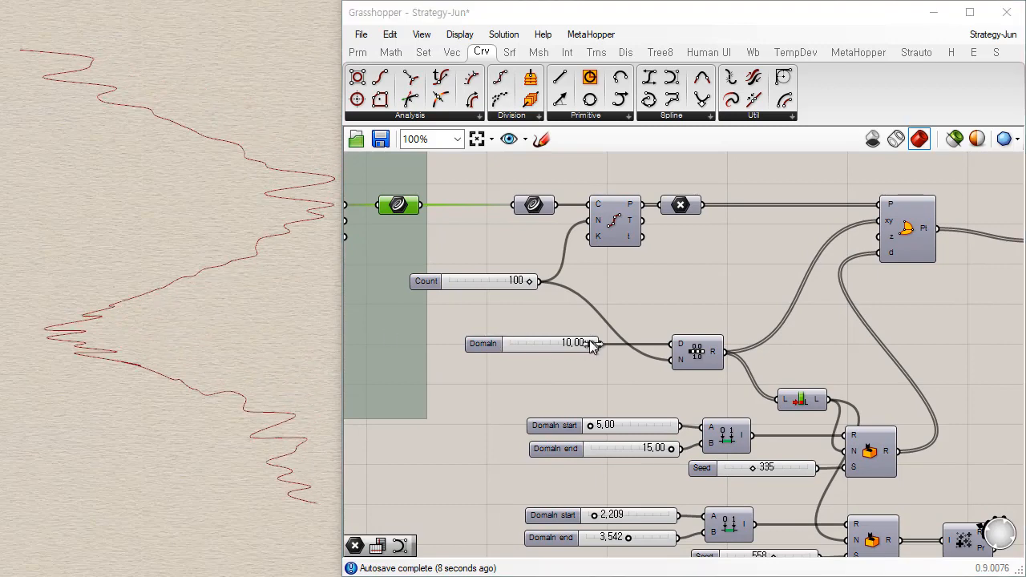
# Replace Range's Domain slider with a new integer slider set to 100 and place it in the old one's position
pyautogui.doubleClick(533, 385)
pyautogui.write('100')
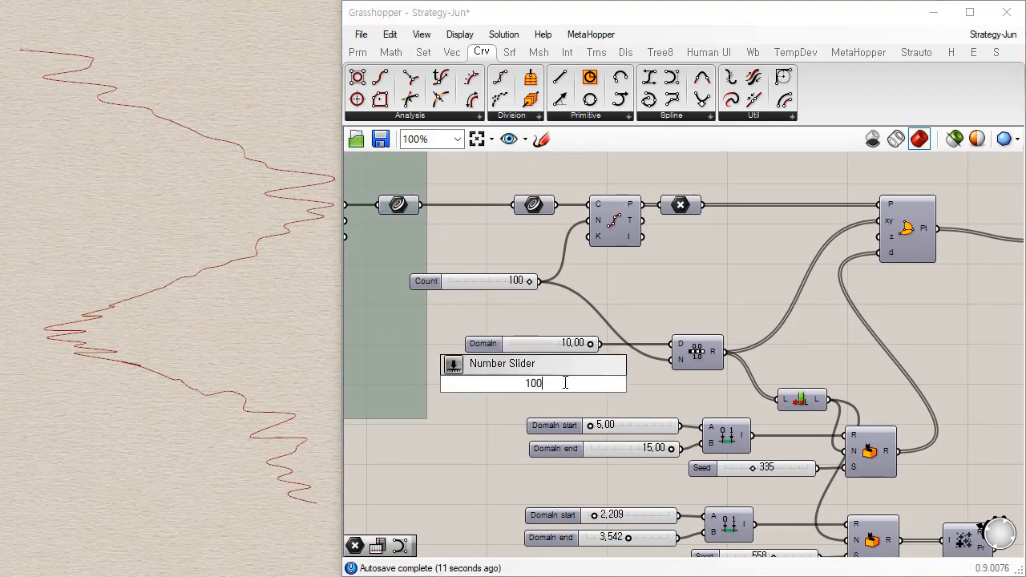
pyautogui.press('Return')
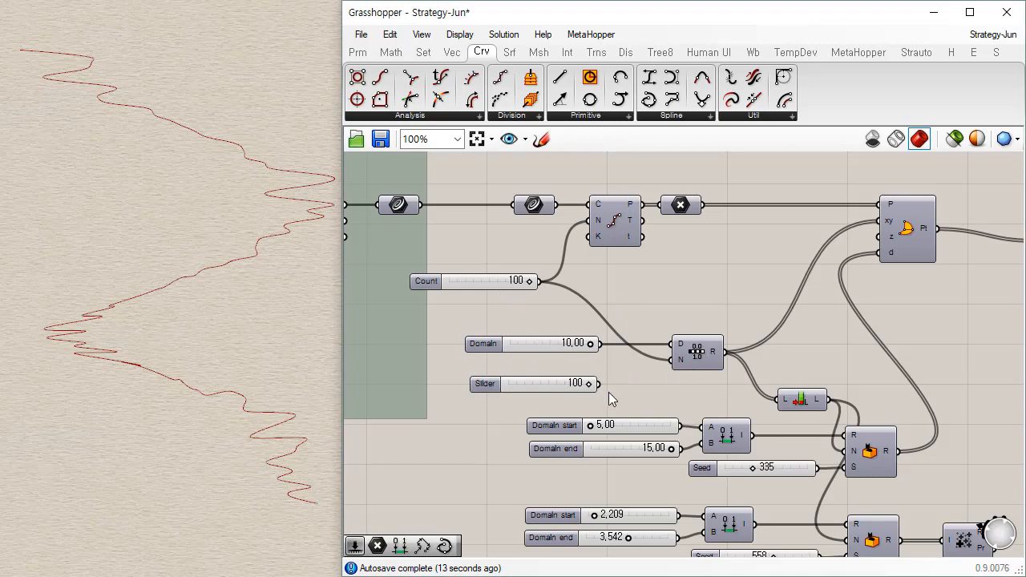
pyautogui.moveTo(600, 383); pyautogui.dragTo(672, 344)
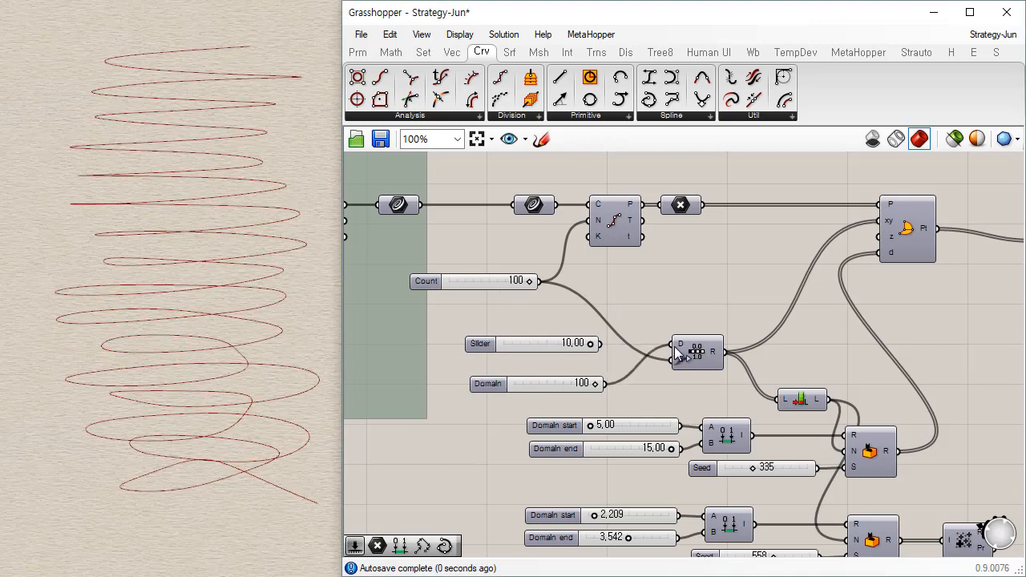
pyautogui.click(509, 343)
pyautogui.press('Delete')
pyautogui.moveTo(528, 387); pyautogui.dragTo(523, 345)
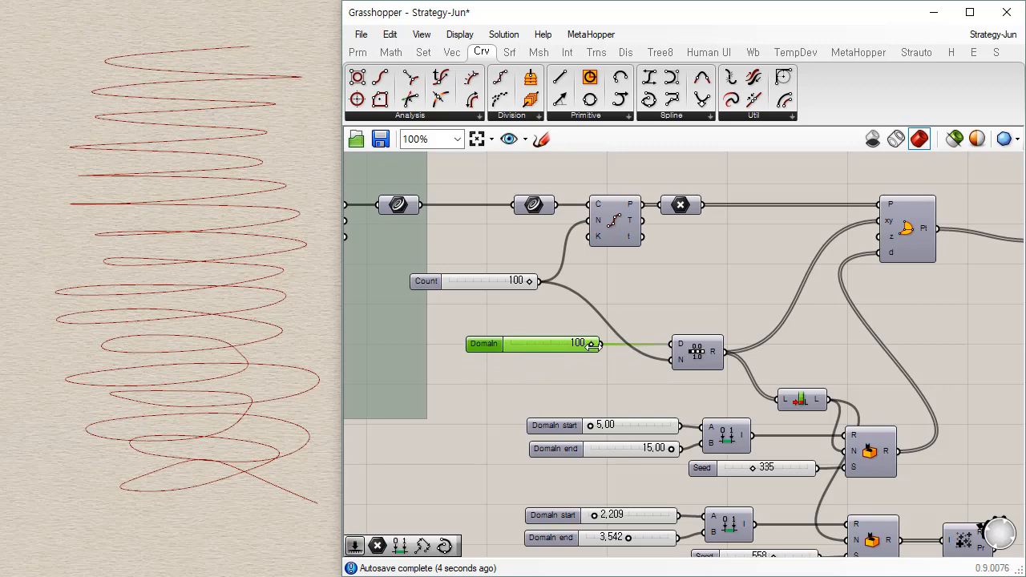
# Vary the Domain slider between 6 and 100 and examine the spiral in the top and perspective views
pyautogui.moveTo(592, 342); pyautogui.dragTo(516, 349)
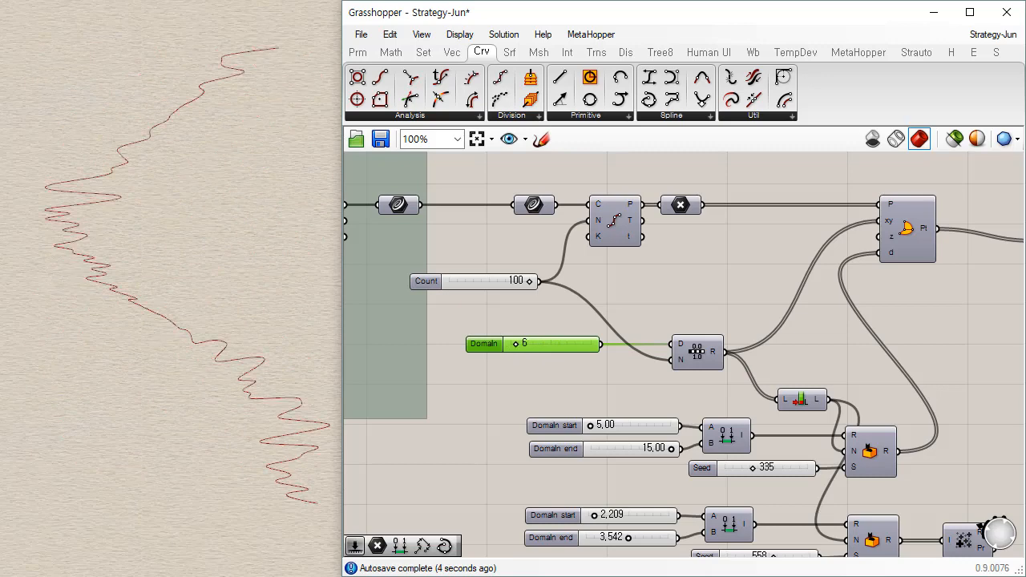
pyautogui.hotkey('ctrl', 'm')
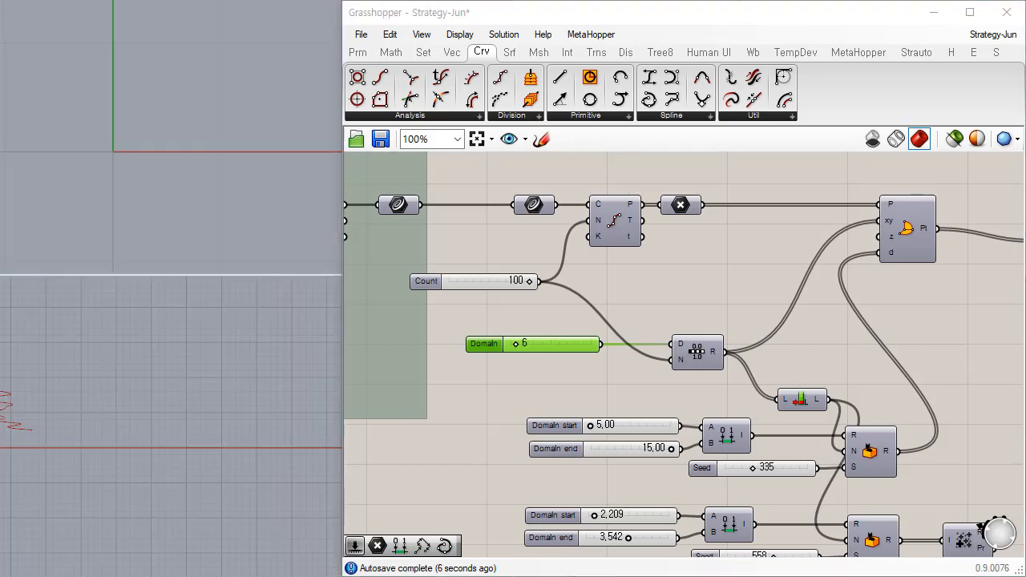
pyautogui.moveTo(168, 98); pyautogui.dragTo(126, 112, button='right')
pyautogui.scroll(-20, 136, 149)
pyautogui.scroll(3, 162, 154)
pyautogui.moveTo(517, 345); pyautogui.dragTo(646, 347)
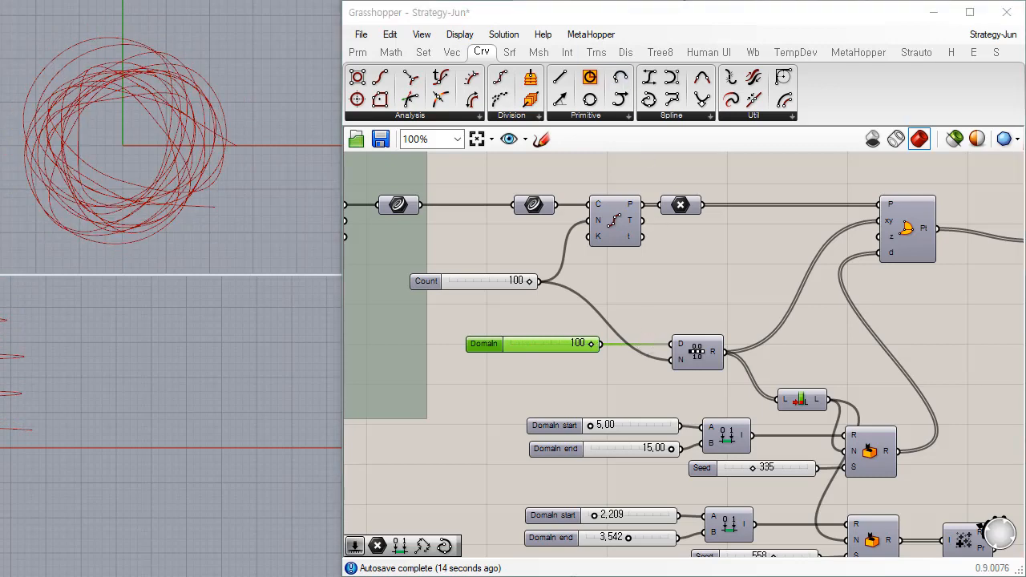
pyautogui.hotkey('ctrl', 'F4')
pyautogui.moveTo(249, 353); pyautogui.dragTo(236, 449, button='right')
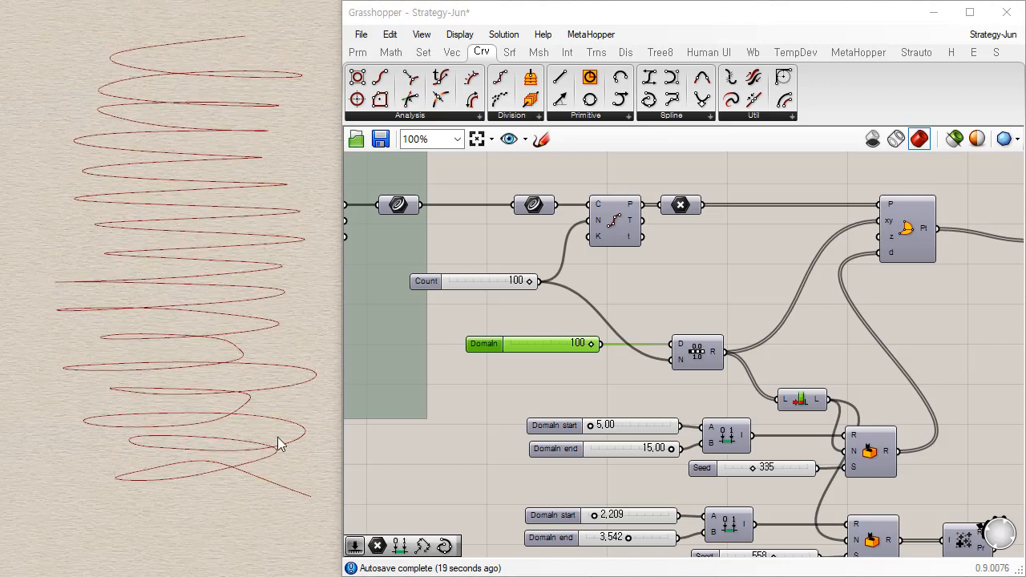
pyautogui.scroll(3, 570, 377)
pyautogui.click(669, 520)
pyautogui.hotkey('ctrl', 'c')
pyautogui.hotkey('ctrl', 'v')
pyautogui.moveTo(672, 530); pyautogui.dragTo(661, 335)
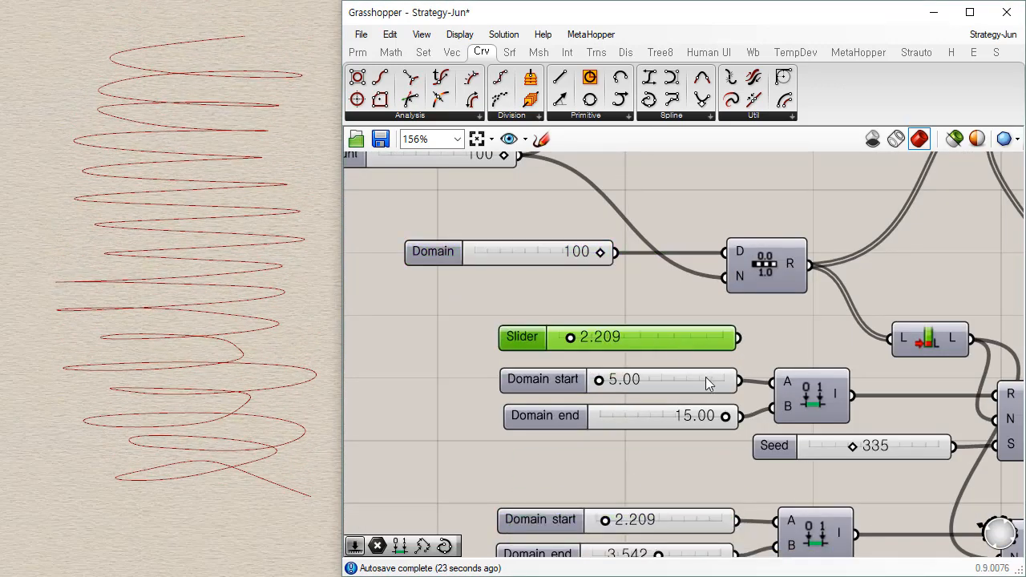
pyautogui.press('Delete')
# Delete the lower Random component together with its Seed slider and Jitter component
pyautogui.moveTo(639, 402); pyautogui.dragTo(567, 369, button='right')
pyautogui.scroll(-2, 567, 369)
pyautogui.moveTo(748, 382); pyautogui.dragTo(795, 380)
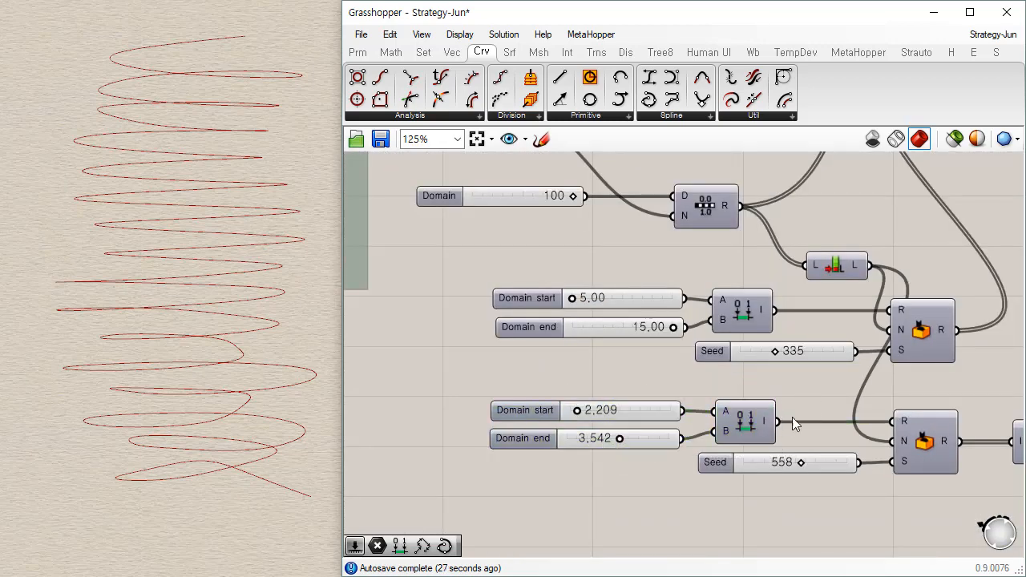
pyautogui.moveTo(909, 510); pyautogui.dragTo(803, 482, button='right')
pyautogui.moveTo(936, 487); pyautogui.dragTo(716, 373)
pyautogui.press('Delete')
# Delete the upper Construct Domain and its sliders, and connect the lower Construct Domain to the remaining Random's R input
pyautogui.moveTo(668, 241); pyautogui.dragTo(473, 298)
pyautogui.press('Delete')
pyautogui.moveTo(670, 392); pyautogui.dragTo(783, 301)
pyautogui.moveTo(234, 245); pyautogui.dragTo(210, 307, button='right')
pyautogui.moveTo(547, 229); pyautogui.dragTo(623, 344, button='right')
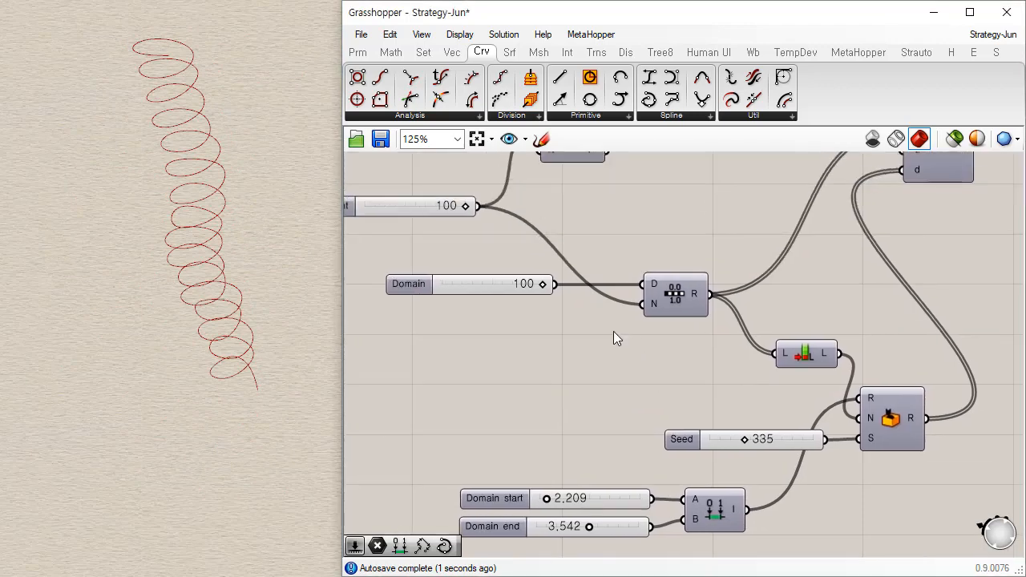
# Increase the Count slider's maximum to 1000 and set its value to 796
pyautogui.moveTo(494, 235); pyautogui.dragTo(601, 343, button='right')
pyautogui.doubleClick(445, 316)
pyautogui.doubleClick(519, 367)
pyautogui.write('1000')
pyautogui.press('Return')
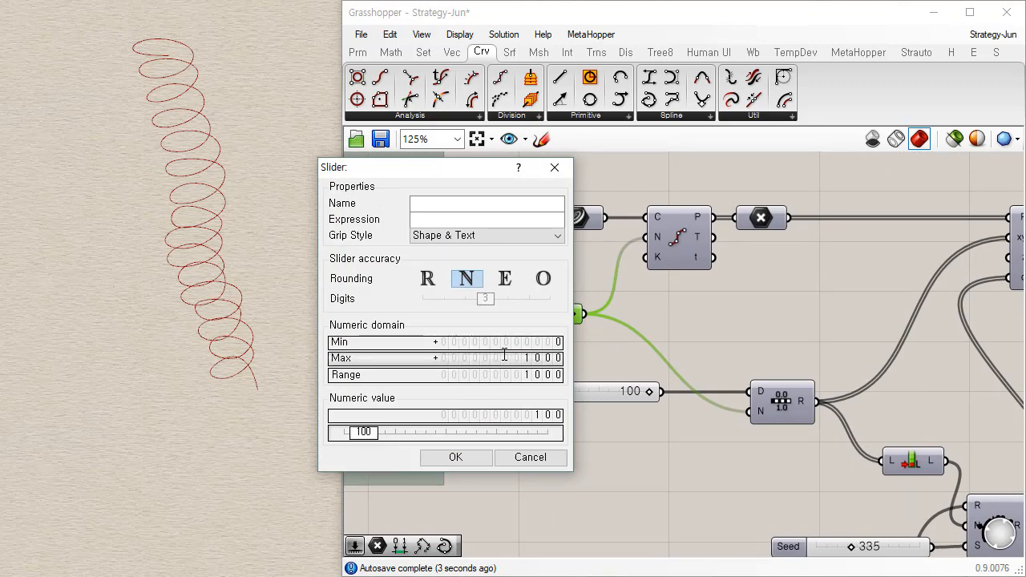
pyautogui.click(446, 457)
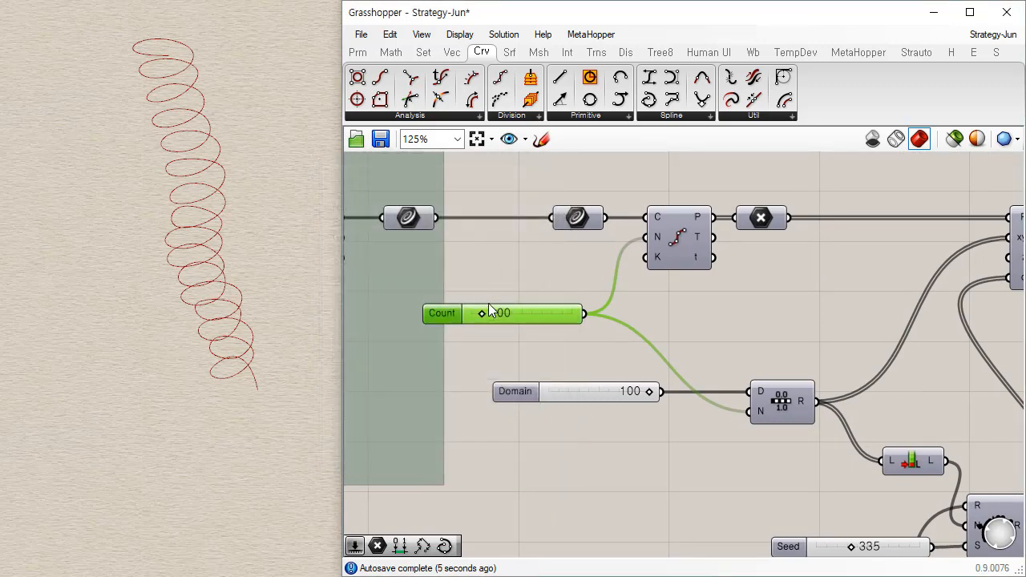
pyautogui.moveTo(499, 312); pyautogui.dragTo(564, 321)
pyautogui.moveTo(196, 413); pyautogui.dragTo(205, 337, button='right')
# Duplicate the Count slider, connect the copy to Range's D input and delete the old Domain slider
pyautogui.hotkey('ctrl', 'c')
pyautogui.moveTo(530, 320); pyautogui.dragTo(540, 426)
pyautogui.hotkey('ctrl', 'v')
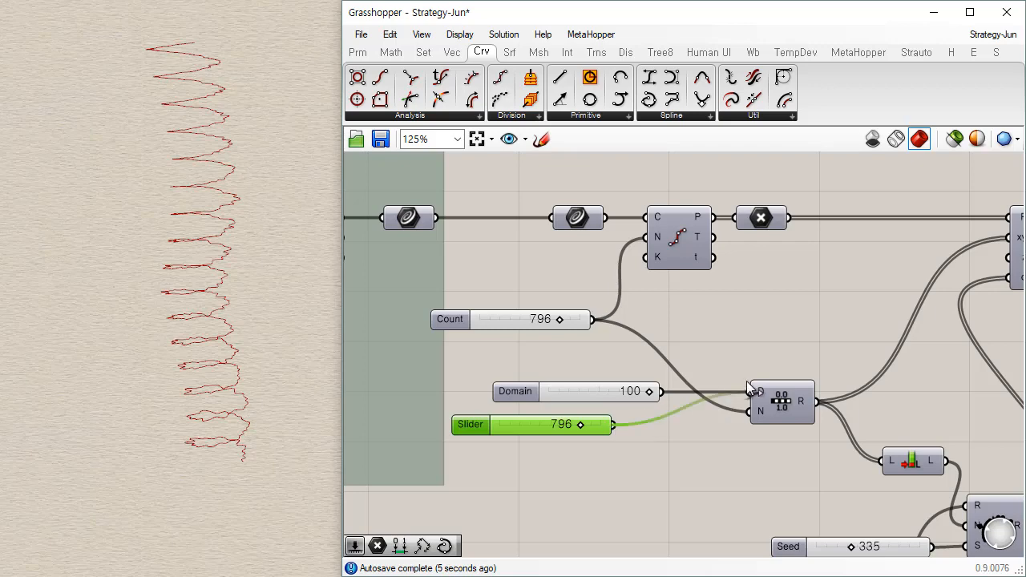
pyautogui.moveTo(747, 381); pyautogui.dragTo(748, 385)
pyautogui.moveTo(574, 424); pyautogui.dragTo(571, 424)
pyautogui.click(583, 396)
pyautogui.press('Delete')
pyautogui.moveTo(225, 305); pyautogui.dragTo(235, 266, button='right')
# Set the random offset's Domain start to 2.000 and Domain end to 5.000
pyautogui.moveTo(723, 391); pyautogui.dragTo(674, 206, button='right')
pyautogui.scroll(3, 598, 382)
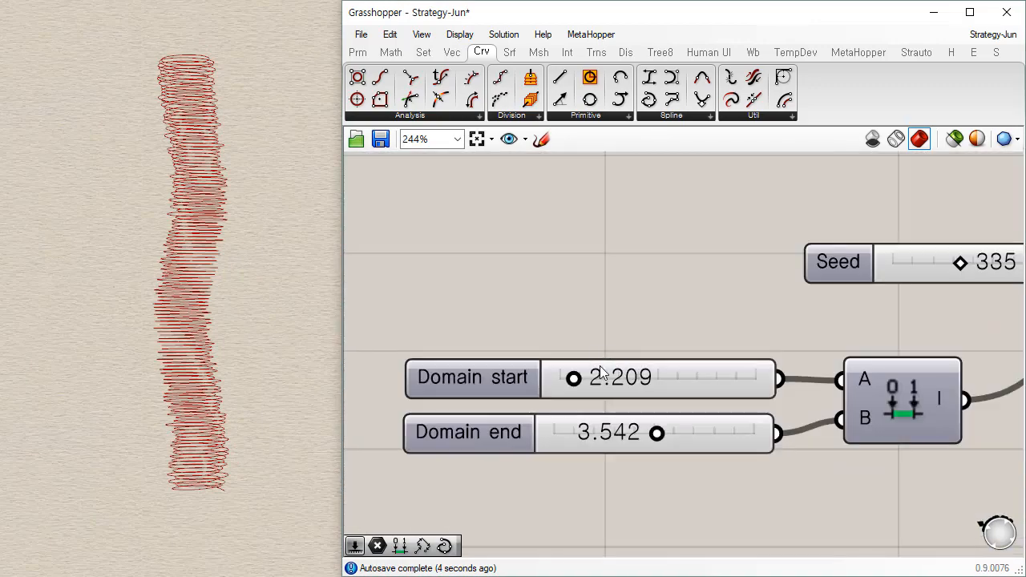
pyautogui.moveTo(576, 383); pyautogui.dragTo(559, 403)
pyautogui.moveTo(663, 437); pyautogui.dragTo(849, 433)
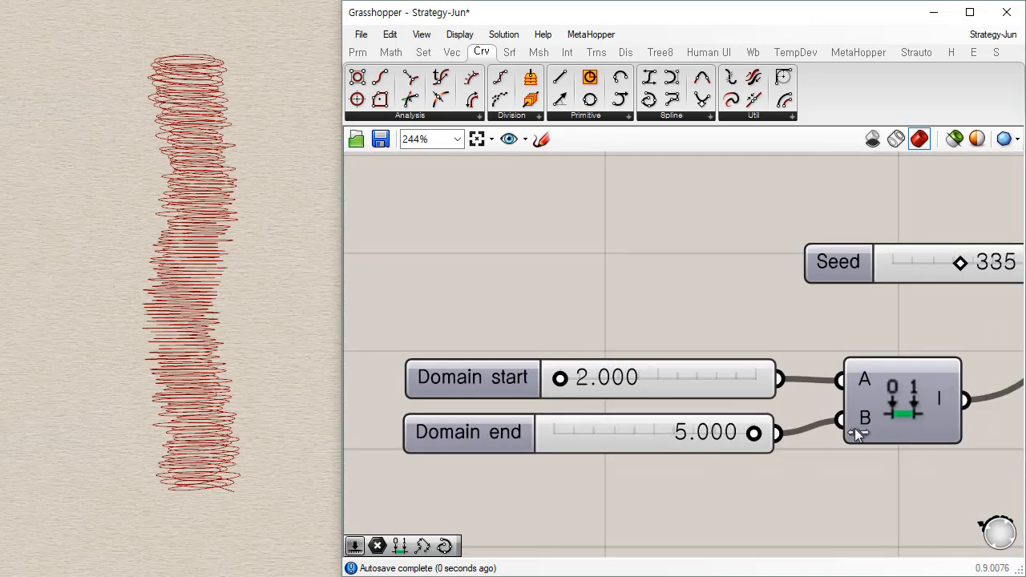
pyautogui.moveTo(200, 321); pyautogui.dragTo(201, 290, button='right')
# Move the Random component slightly away from its Seed slider to tidy the layout
pyautogui.moveTo(797, 390); pyautogui.dragTo(733, 339, button='right')
pyautogui.scroll(-3, 716, 348)
pyautogui.moveTo(859, 356); pyautogui.dragTo(618, 350, button='right')
pyautogui.moveTo(699, 314); pyautogui.dragTo(719, 315)
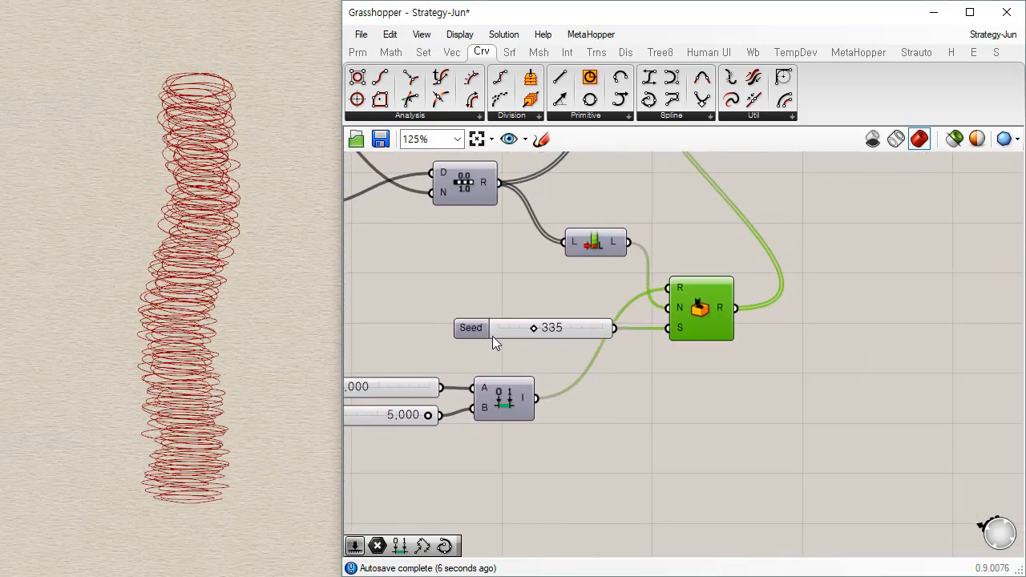
# Set the Seed slider of the Random component that drives the polar offset to 498
pyautogui.moveTo(533, 327)
pyautogui.mouseDown()
pyautogui.moveTo(583, 327)
pyautogui.moveTo(551, 327)
pyautogui.mouseUp()
pyautogui.moveTo(235, 331); pyautogui.dragTo(225, 404, button='right')
pyautogui.moveTo(225, 387); pyautogui.dragTo(226, 382, button='right')
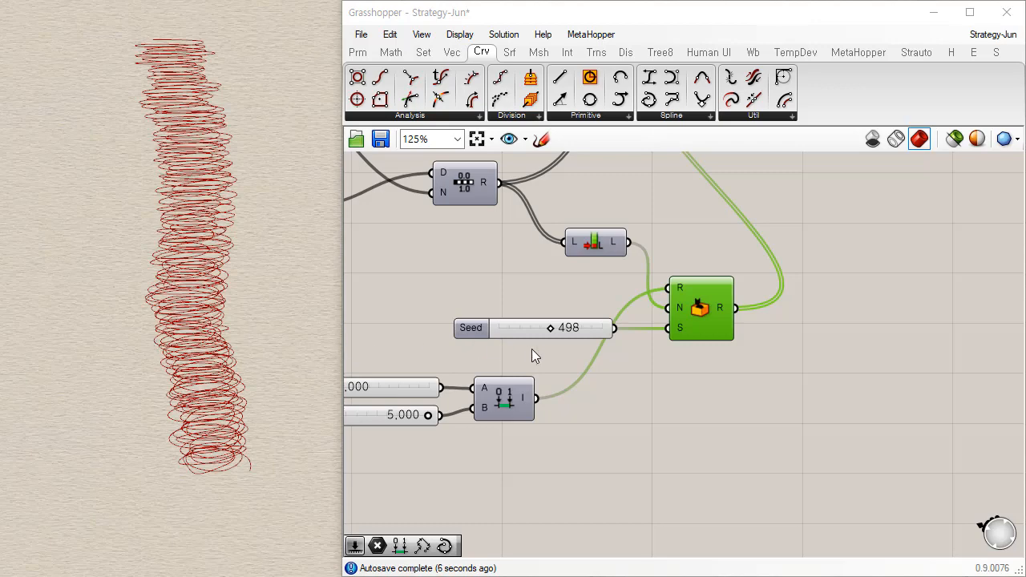
pyautogui.moveTo(482, 357); pyautogui.dragTo(543, 433, button='right')
pyautogui.scroll(-2, 546, 437)
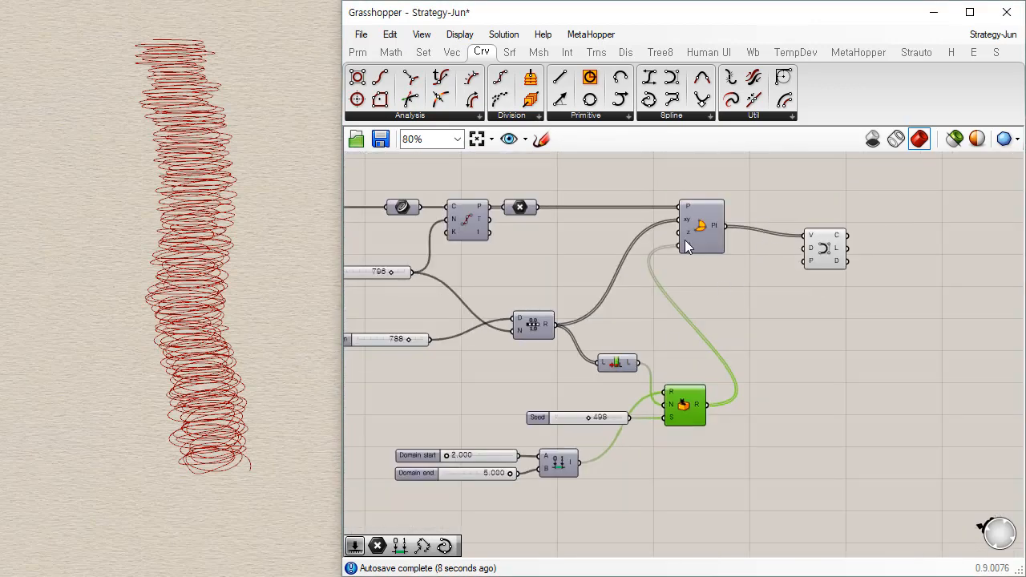
pyautogui.moveTo(162, 363); pyautogui.dragTo(207, 367, button='right')
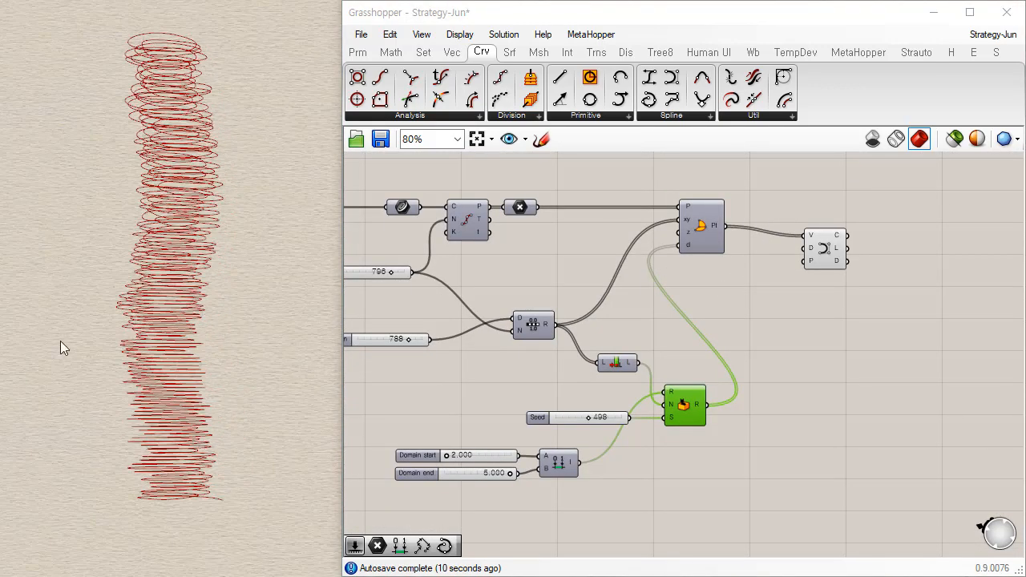
pyautogui.moveTo(115, 112); pyautogui.dragTo(232, 163, button='right')
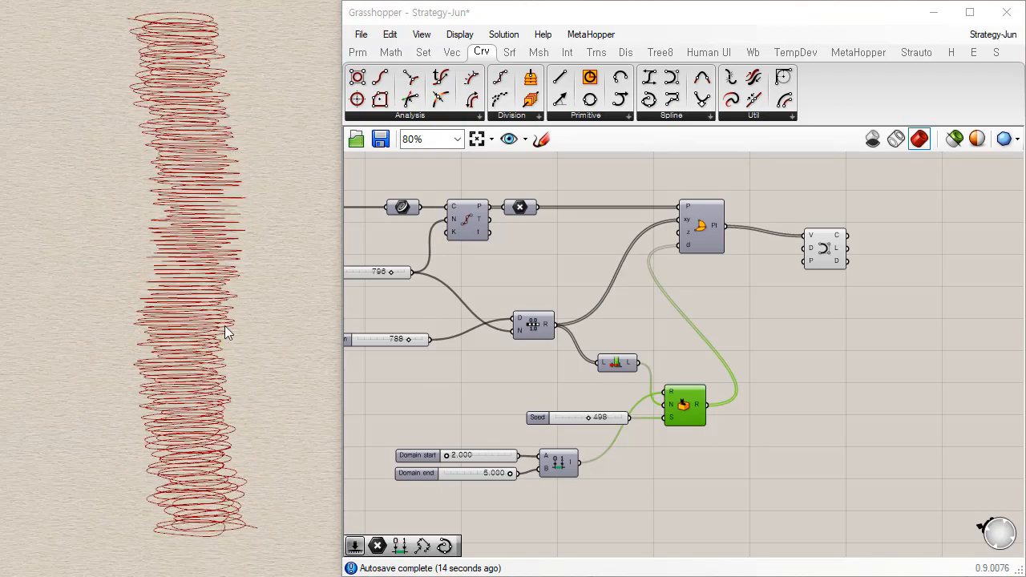
pyautogui.keyDown('shift'); pyautogui.moveTo(224, 314); pyautogui.dragTo(228, 374, button='right'); pyautogui.keyUp('shift')
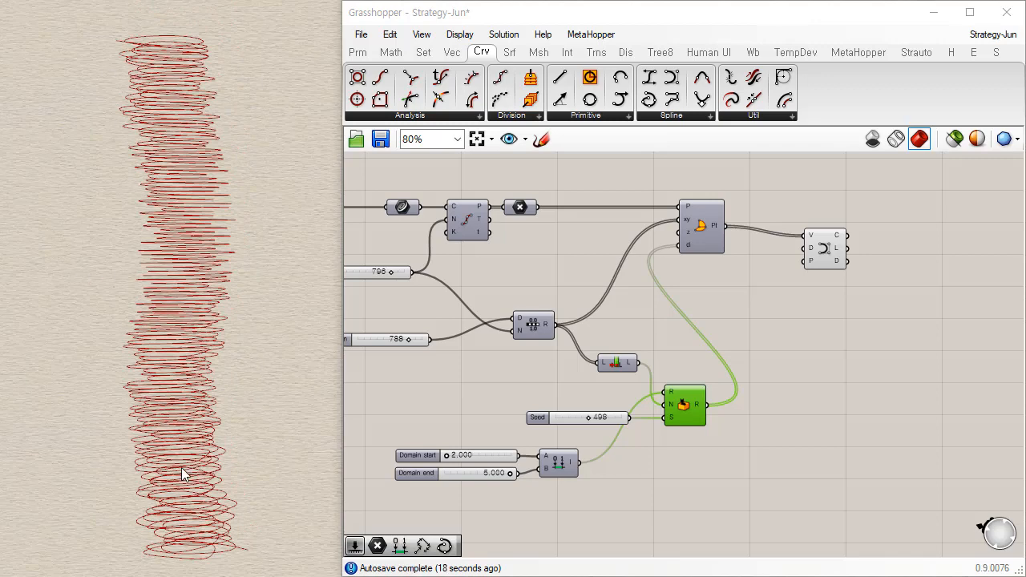
# Add a Curve parameter after the Nurbs Curve component, connect it to the C output and line the two up
pyautogui.moveTo(835, 306); pyautogui.dragTo(889, 287, button='right')
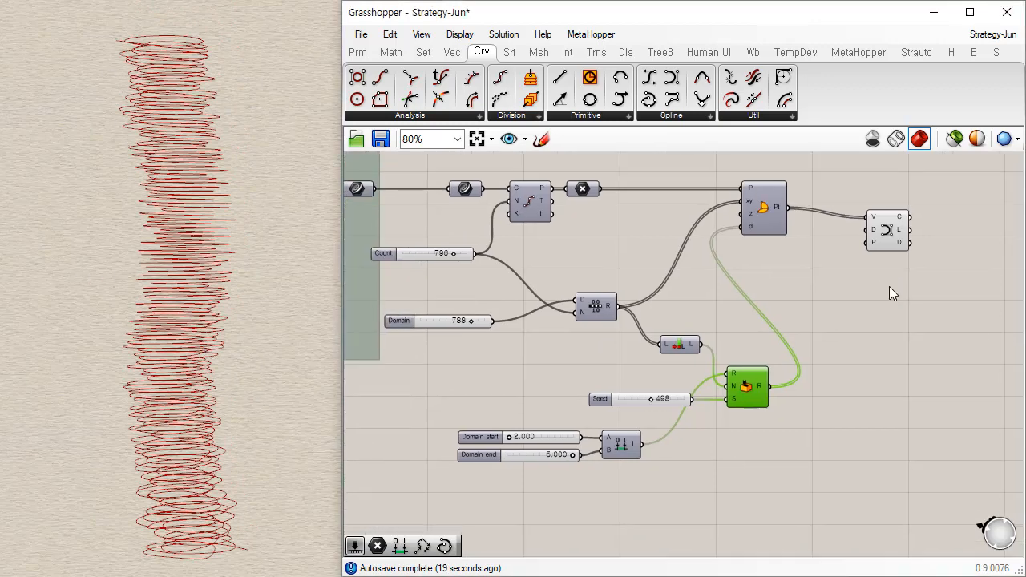
pyautogui.click(357, 52)
pyautogui.moveTo(411, 78); pyautogui.dragTo(941, 212)
pyautogui.moveTo(891, 238); pyautogui.dragTo(858, 228)
pyautogui.moveTo(949, 211); pyautogui.dragTo(943, 210)
pyautogui.click(842, 235)
# Group all components of the spiral curve definition and move the group clear of the neighbouring group
pyautogui.moveTo(968, 170); pyautogui.dragTo(437, 510)
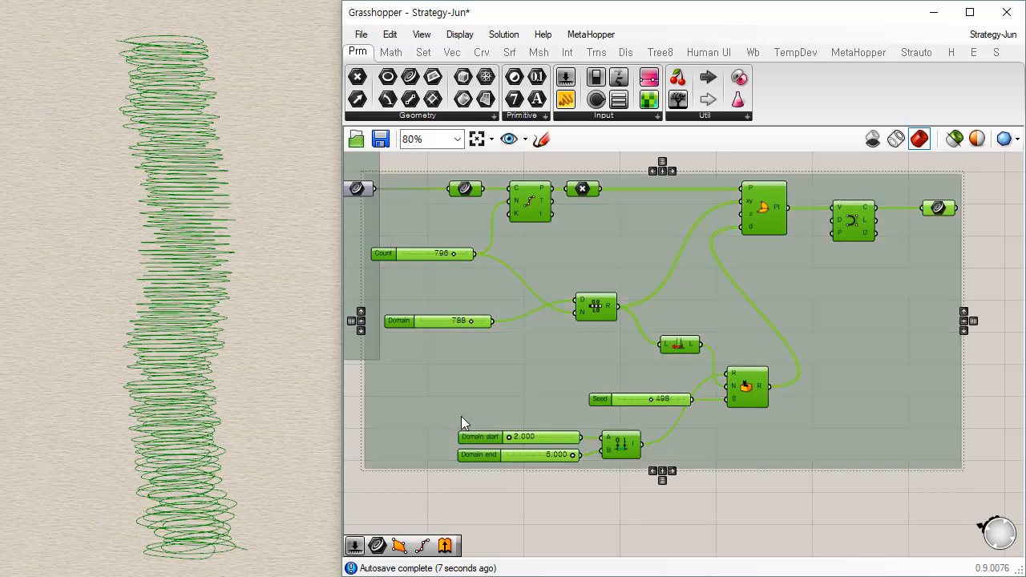
pyautogui.click(373, 492)
pyautogui.moveTo(491, 324); pyautogui.dragTo(572, 325, button='right')
pyautogui.moveTo(567, 368); pyautogui.dragTo(608, 365)
pyautogui.scroll(-3, 596, 388)
pyautogui.moveTo(484, 426); pyautogui.dragTo(592, 403, button='right')
pyautogui.scroll(3, 469, 316)
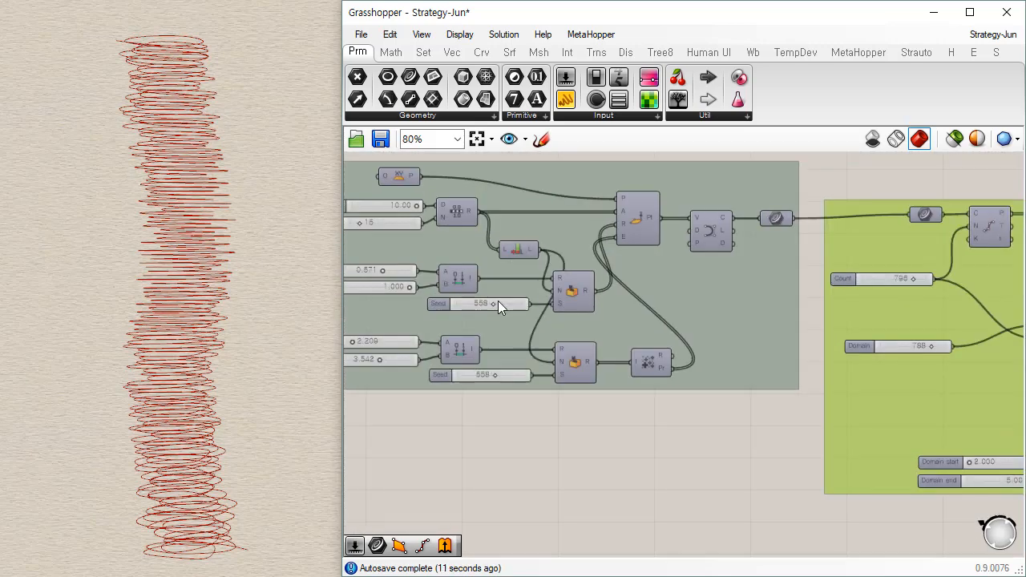
pyautogui.moveTo(668, 427); pyautogui.dragTo(582, 429, button='right')
pyautogui.click(586, 417)
pyautogui.scroll(-1, 569, 391)
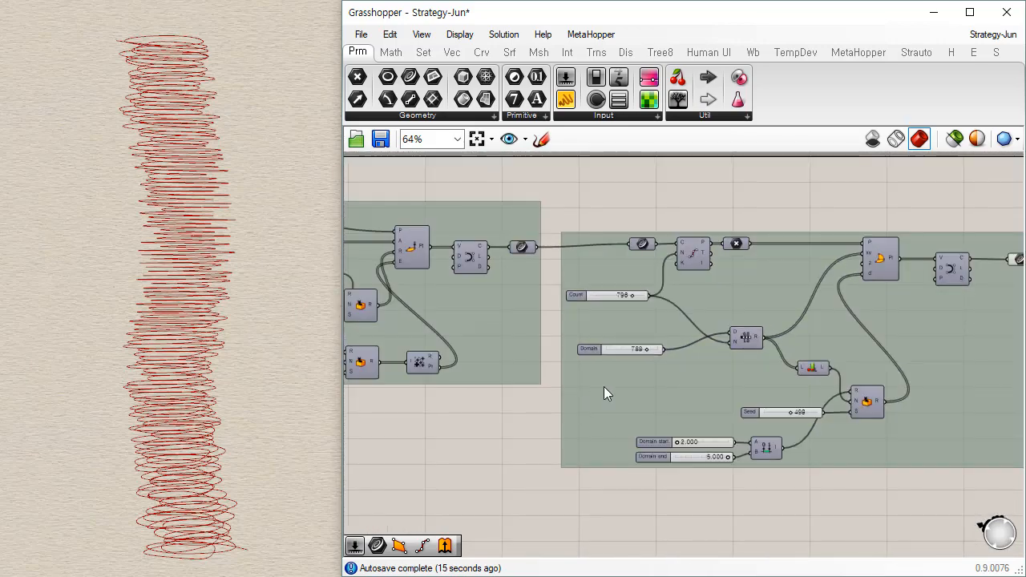
# Set the two Seed sliders in the rising-curve group to 480 for the upper and 356 for the lower Random component
pyautogui.moveTo(260, 192)
pyautogui.mouseDown(button='right')
pyautogui.moveTo(268, 318)
pyautogui.moveTo(227, 427)
pyautogui.mouseUp(button='right')
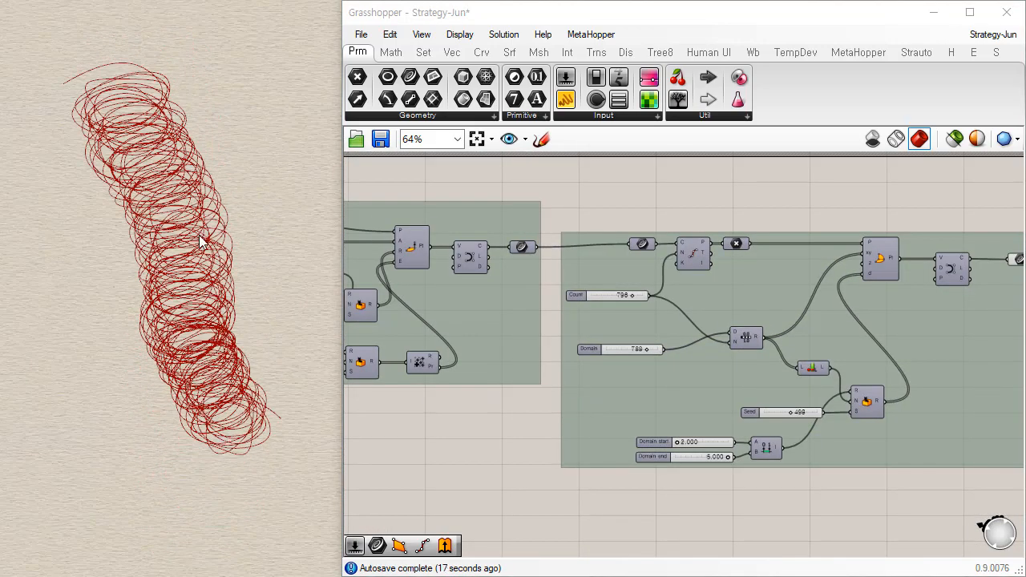
pyautogui.moveTo(150, 310); pyautogui.dragTo(159, 197, button='right')
pyautogui.moveTo(465, 362); pyautogui.dragTo(550, 336, button='right')
pyautogui.scroll(3, 549, 336)
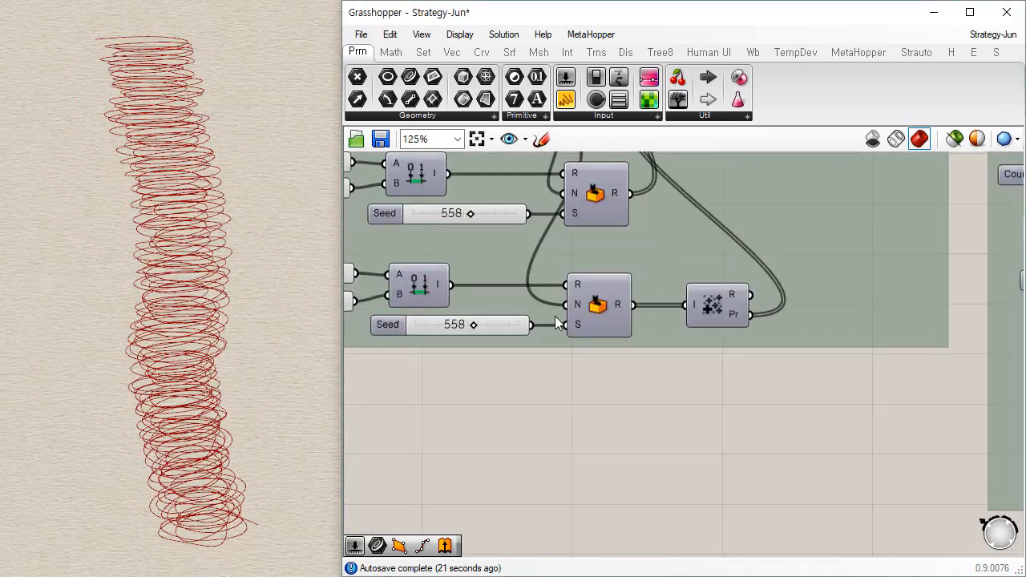
pyautogui.moveTo(473, 324)
pyautogui.mouseDown()
pyautogui.moveTo(491, 323)
pyautogui.moveTo(453, 324)
pyautogui.mouseUp()
pyautogui.moveTo(471, 214)
pyautogui.mouseDown()
pyautogui.moveTo(452, 214)
pyautogui.moveTo(462, 214)
pyautogui.mouseUp()
# Set the spiral group's Count slider to 806 and its Domain slider to 918
pyautogui.scroll(-4, 663, 276)
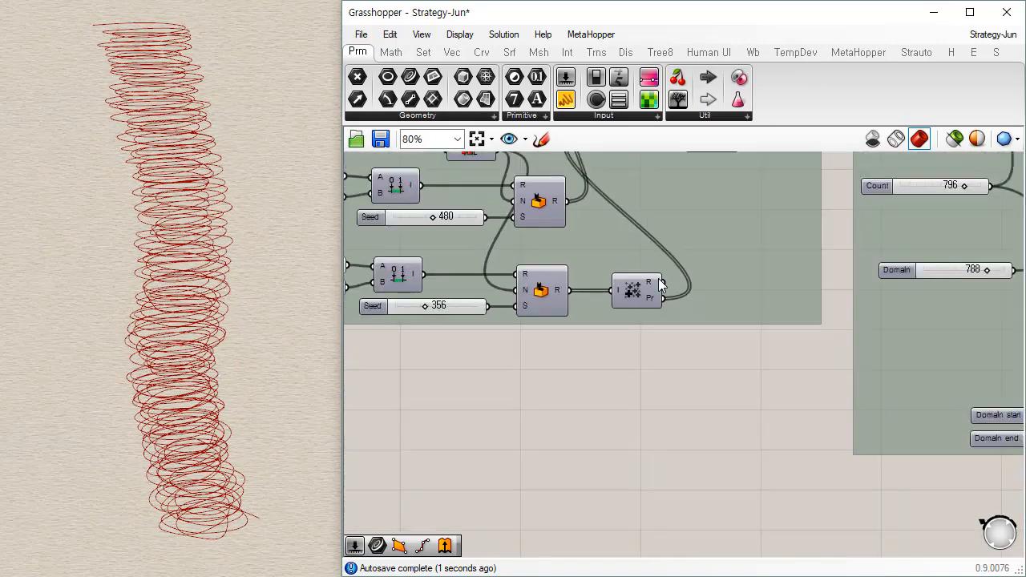
pyautogui.scroll(3, 621, 270)
pyautogui.moveTo(631, 232); pyautogui.dragTo(643, 232)
pyautogui.moveTo(566, 158); pyautogui.dragTo(572, 244, button='right')
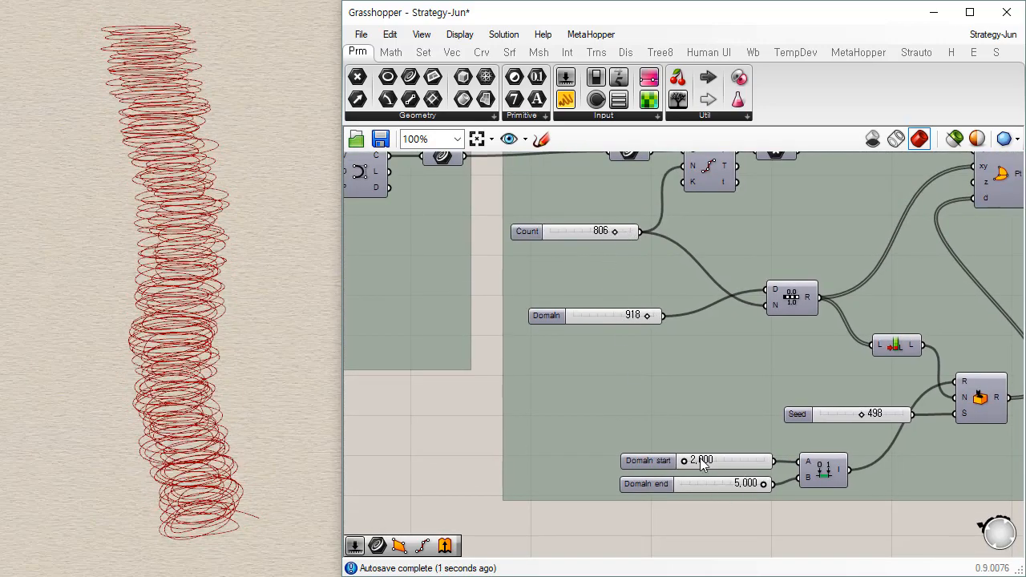
# Preview the Point parameter and examine up close how the division points are spaced along the rising curve
pyautogui.moveTo(706, 248); pyautogui.dragTo(641, 329, button='right')
pyautogui.click(716, 225)
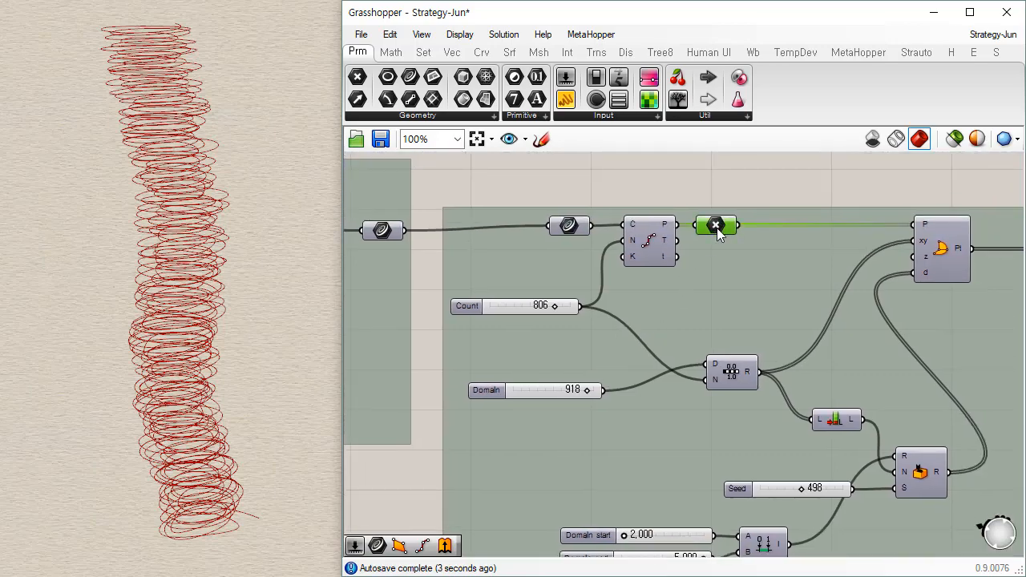
pyautogui.moveTo(184, 356); pyautogui.dragTo(251, 375, button='right')
pyautogui.scroll(8, 176, 389)
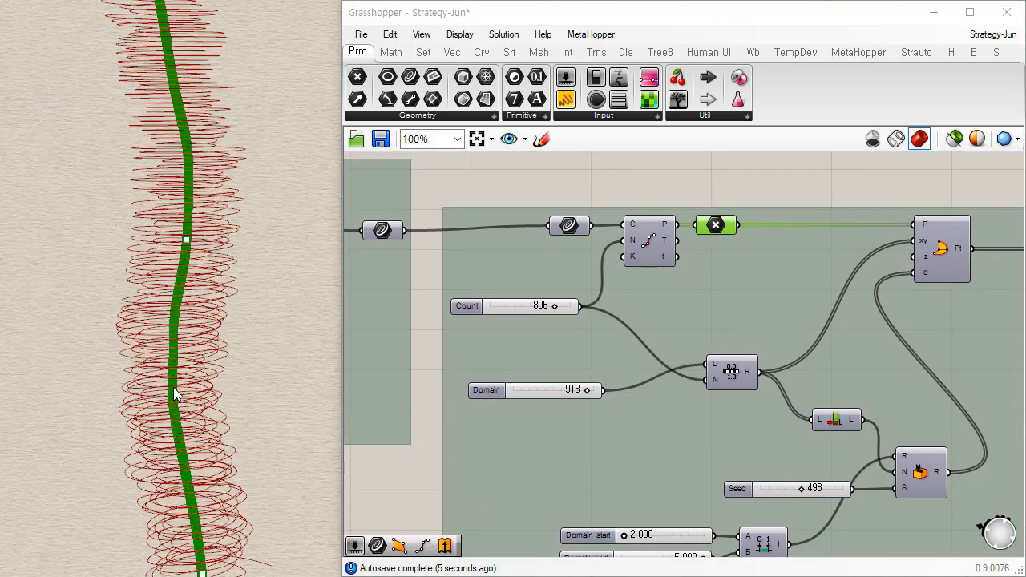
pyautogui.scroll(11, 177, 316)
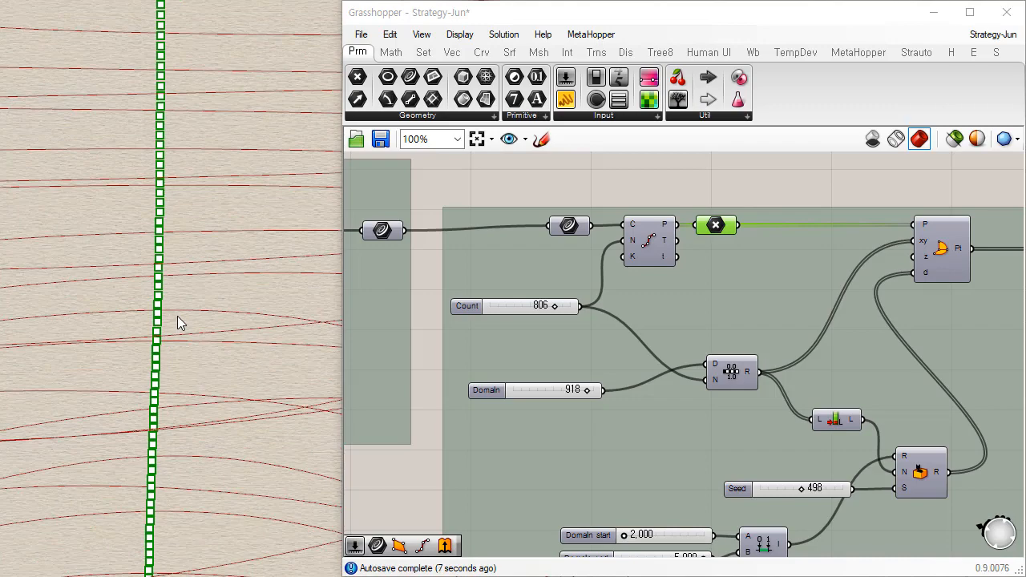
pyautogui.scroll(-8, 177, 320)
pyautogui.scroll(-8, 177, 322)
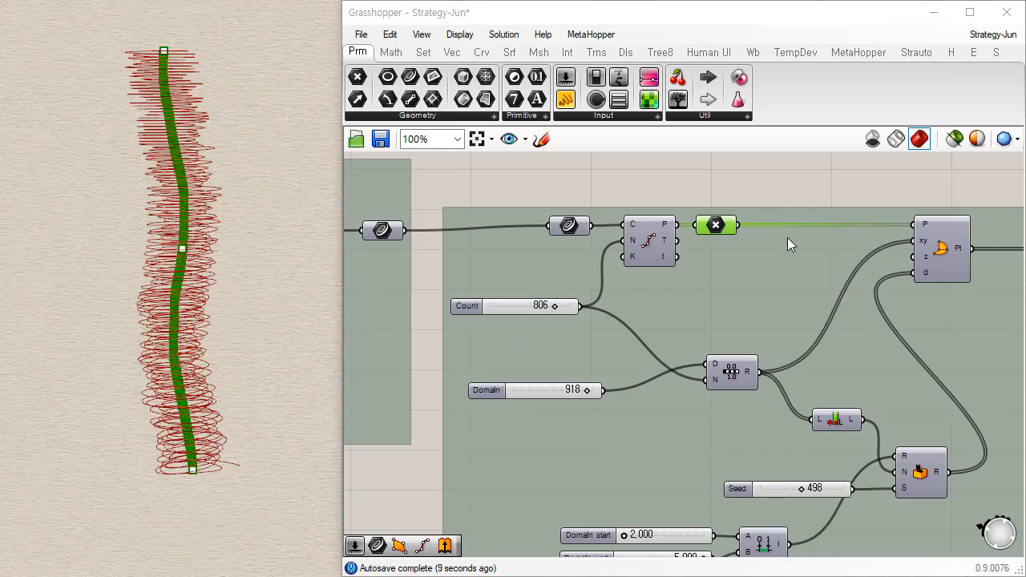
# Preview the Point Polar component's offset points around the curve, and hide both point previews again after checking them
pyautogui.moveTo(738, 190); pyautogui.dragTo(667, 203, button='right')
pyautogui.click(876, 268)
pyautogui.hotkey('ctrl', 'q')
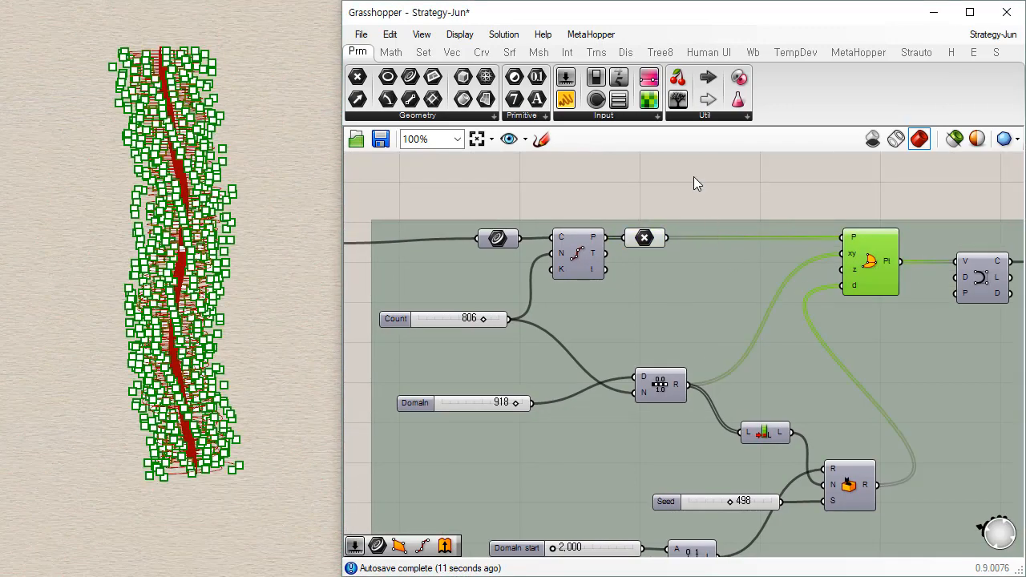
pyautogui.click(694, 176)
pyautogui.click(644, 238)
pyautogui.moveTo(270, 174); pyautogui.dragTo(256, 240, button='right')
pyautogui.click(870, 269)
pyautogui.hotkey('ctrl', 'q')
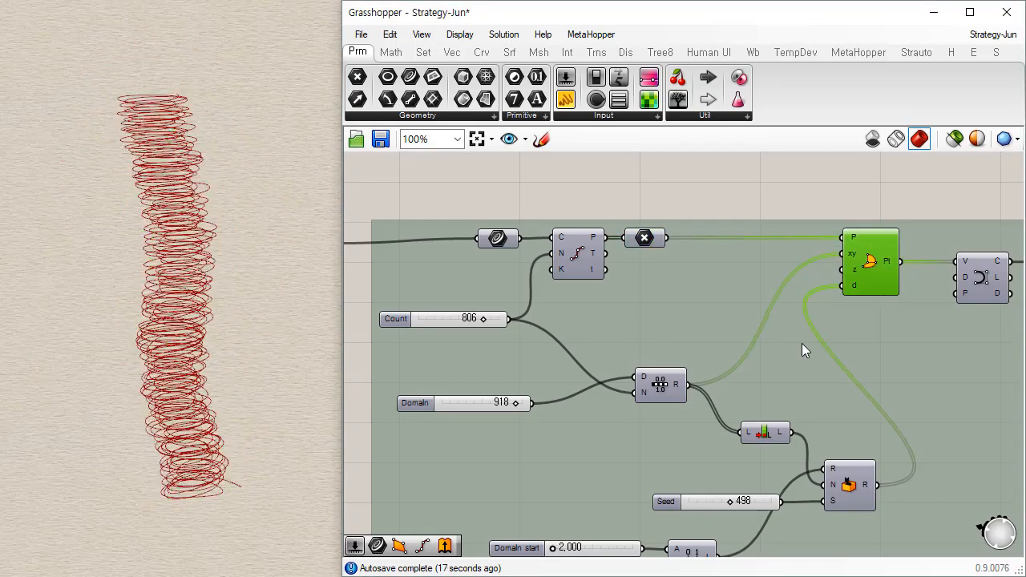
pyautogui.moveTo(808, 345); pyautogui.dragTo(684, 307, button='right')
pyautogui.moveTo(137, 442); pyautogui.dragTo(183, 446, button='right')
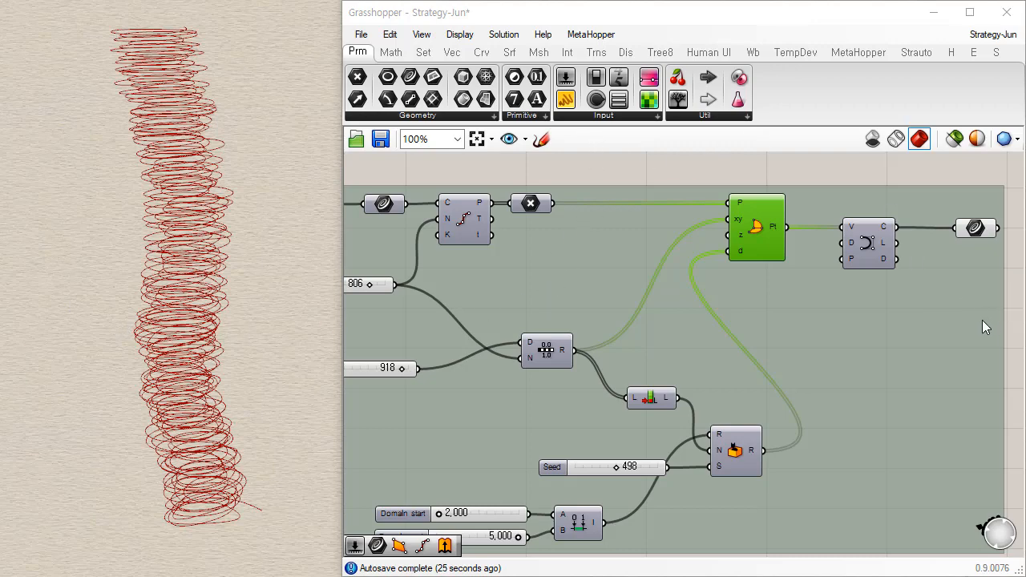
pyautogui.moveTo(968, 335); pyautogui.dragTo(956, 322, button='right')
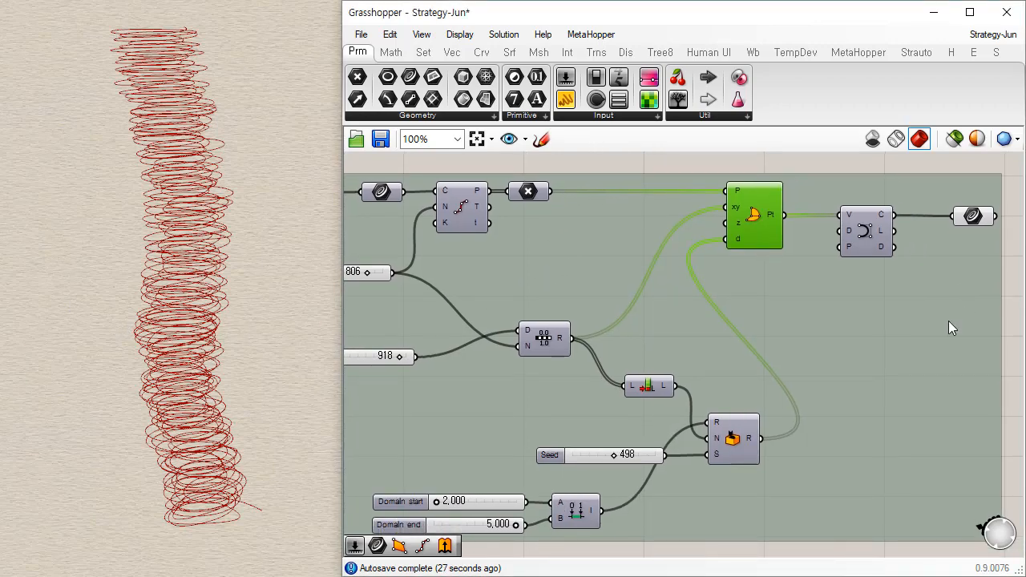